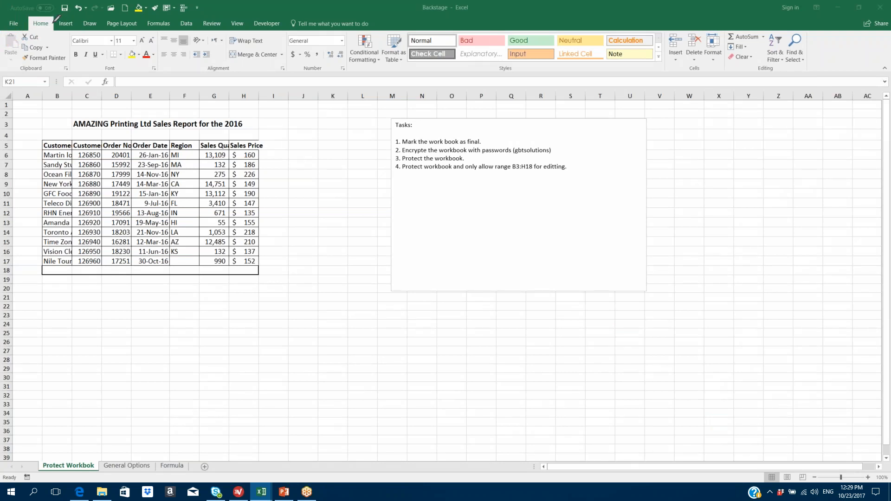
- Open and close the Home Format dropdown, then collapse the ribbon to tab names only
mouse_move(48, 20)
left_mouse_down()
mouse_move(296, 29)
mouse_move(292, 21)
mouse_move(41, 18)
mouse_move(29, 30)
mouse_move(73, 22)
left_mouse_up()
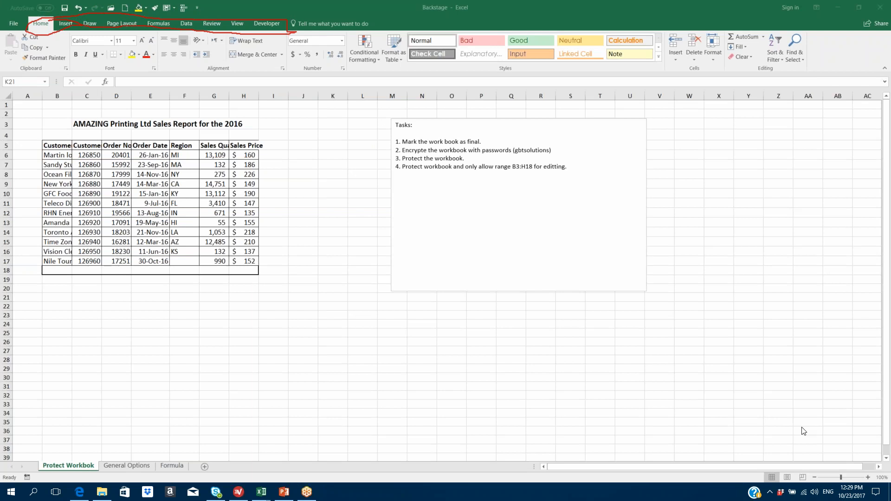
left_click(855, 412)
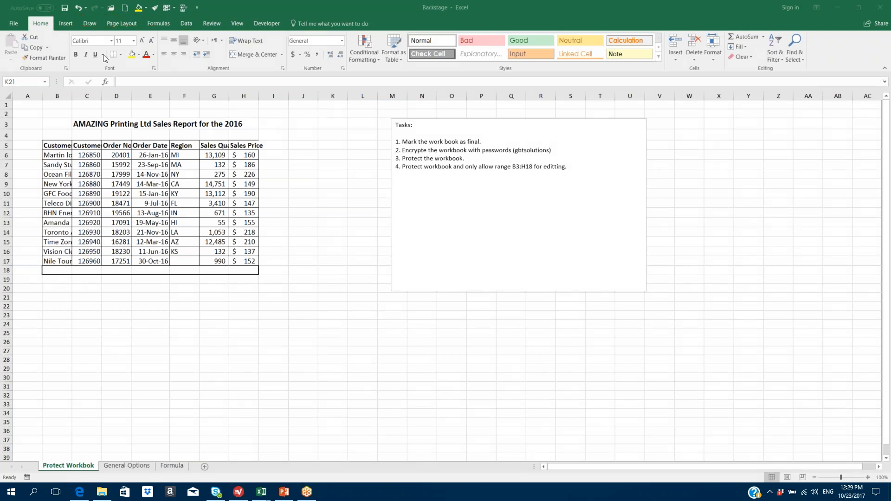
left_click(43, 23)
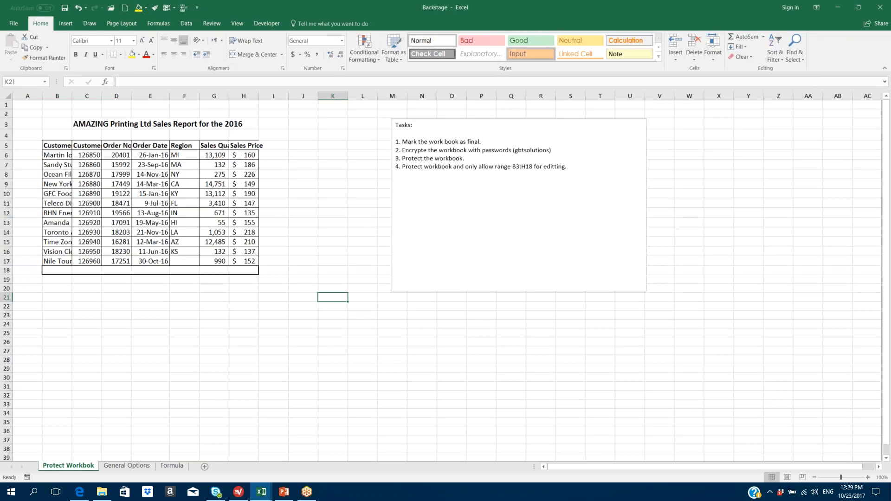
left_click(713, 60)
left_click(713, 60)
left_click(884, 68)
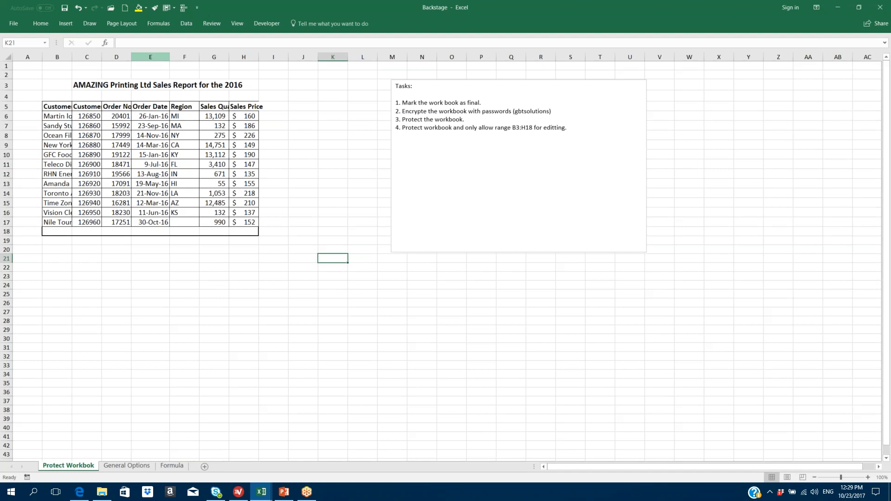
- Switch the ribbon display to Show Tabs, then to Auto-hide Ribbon
left_click(42, 23)
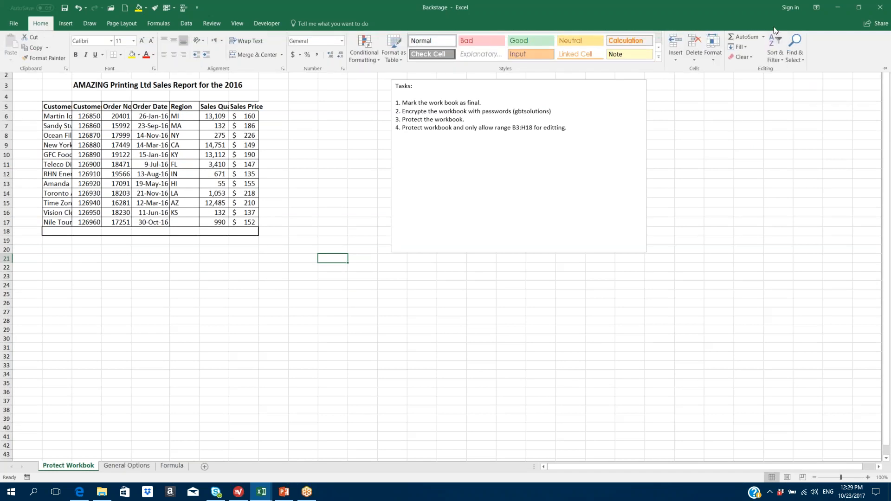
left_click(816, 8)
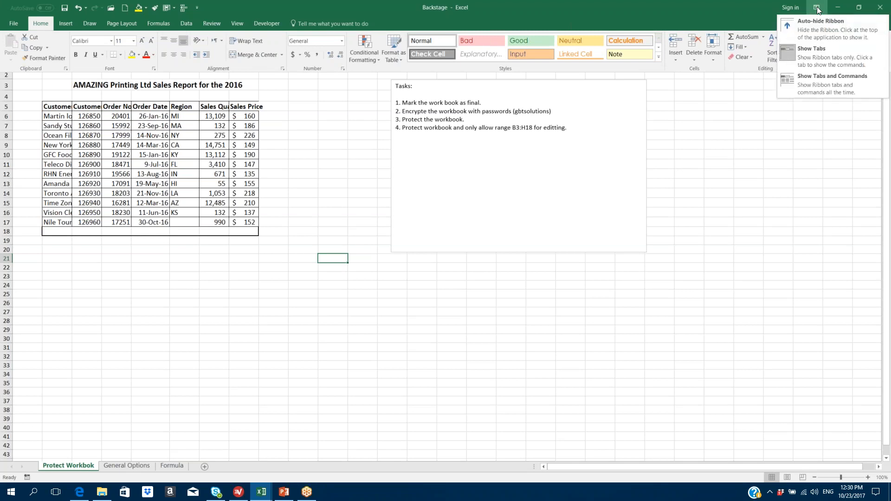
left_click(814, 52)
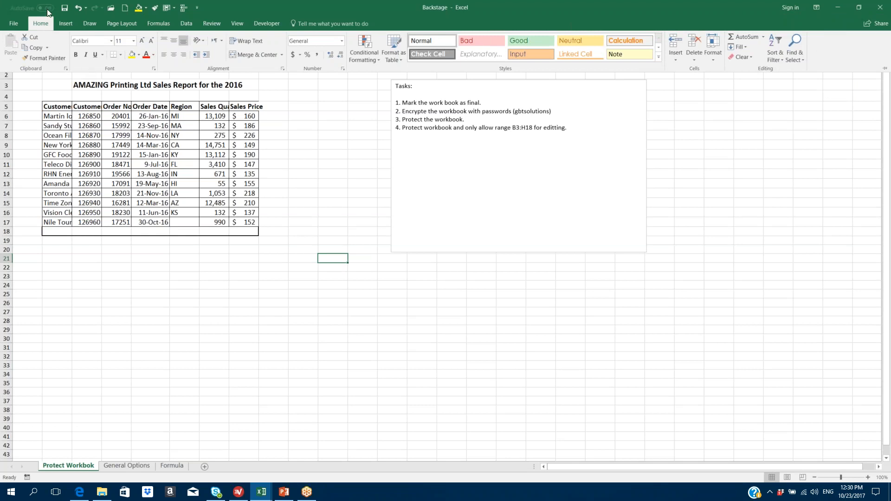
left_click(817, 7)
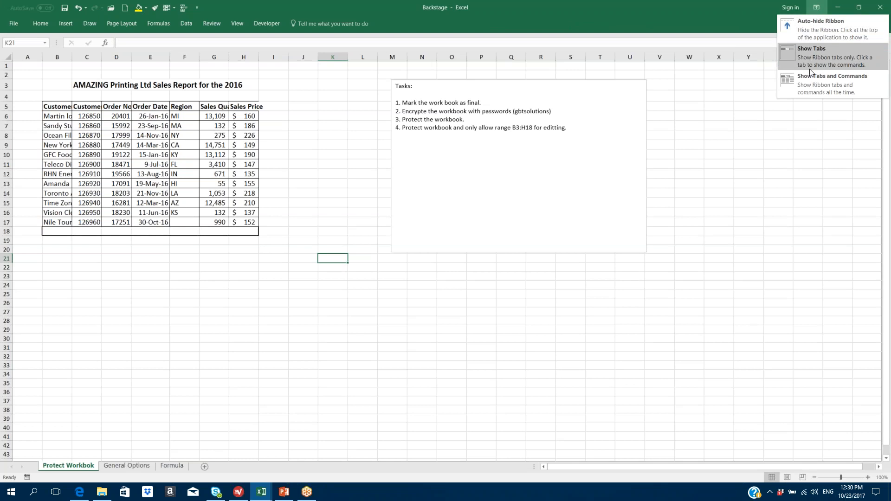
left_click(814, 23)
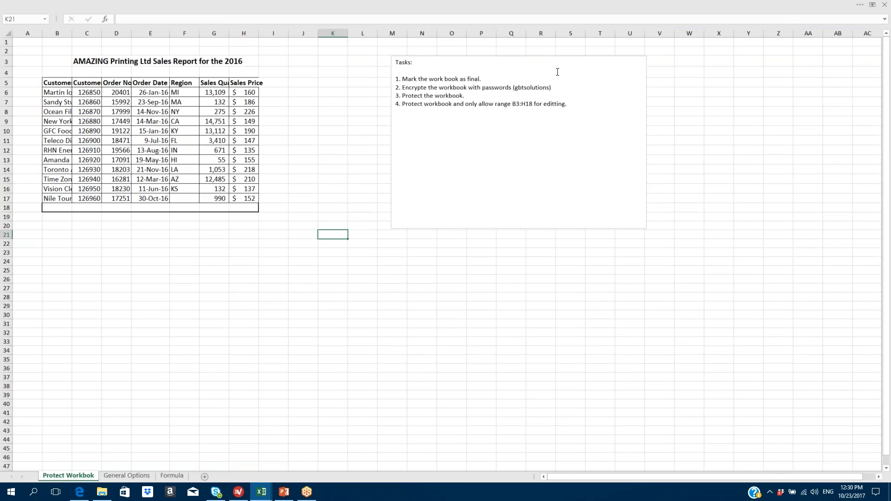
- Restore the ribbon display to Show Tabs and Commands
left_click(841, 6)
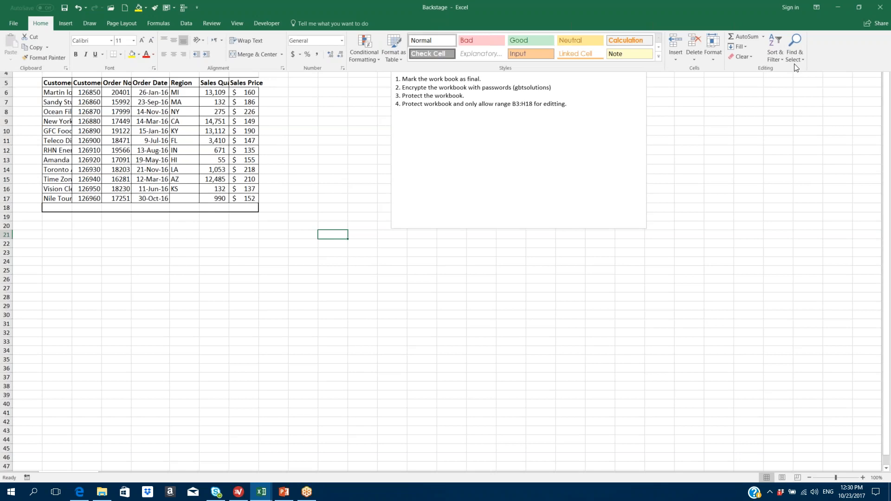
left_click(816, 7)
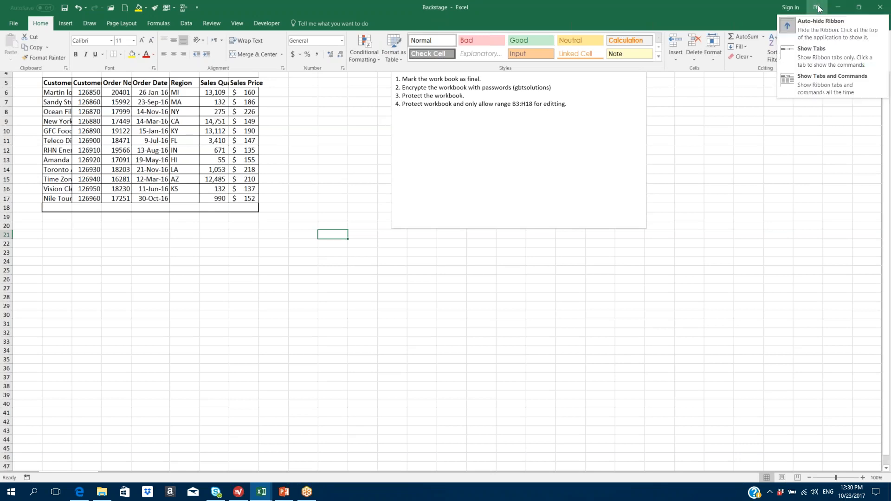
left_click(825, 80)
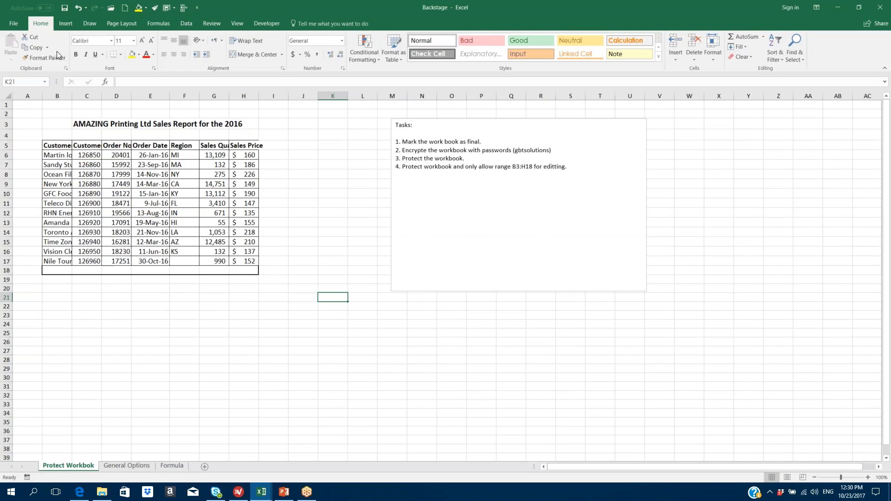
- Cycle through the Insert, Draw, Page Layout, Formulas, Data, Review, View and Developer commands
left_click(69, 26)
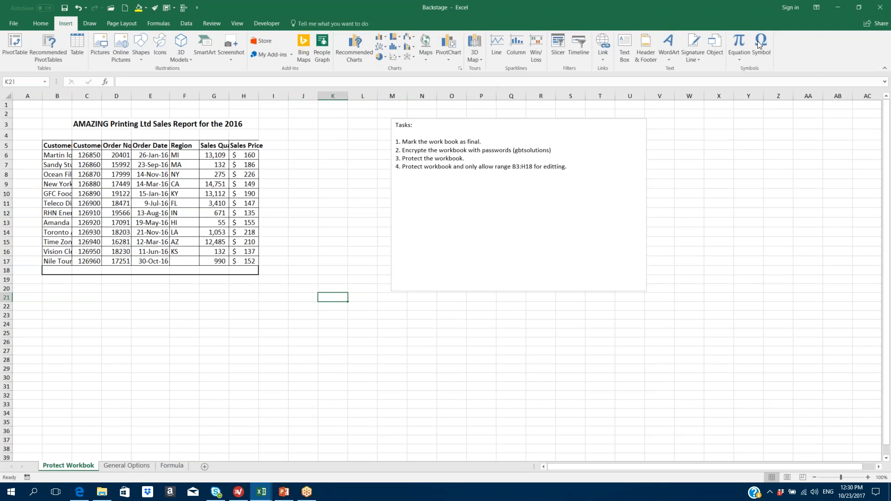
left_click(86, 23)
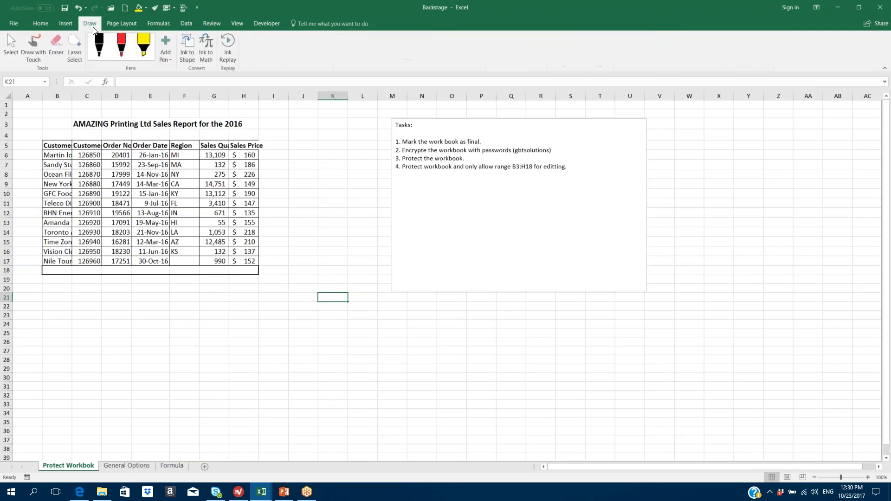
left_click(117, 24)
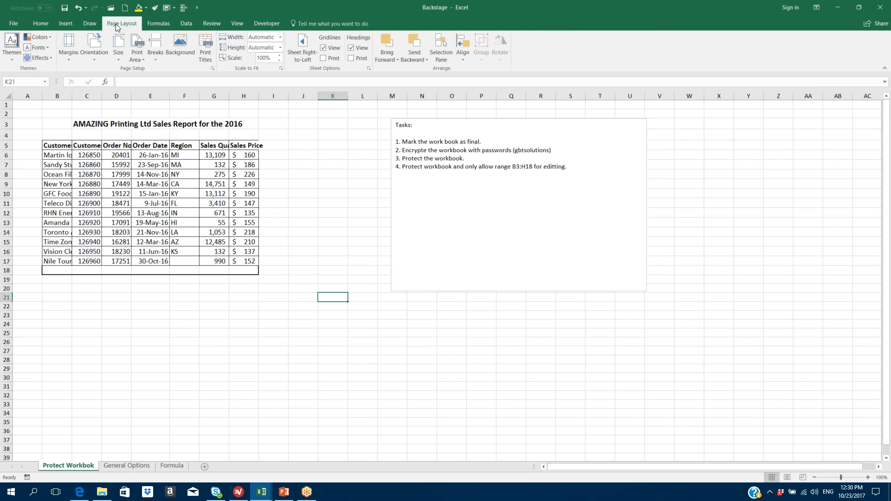
left_click(155, 23)
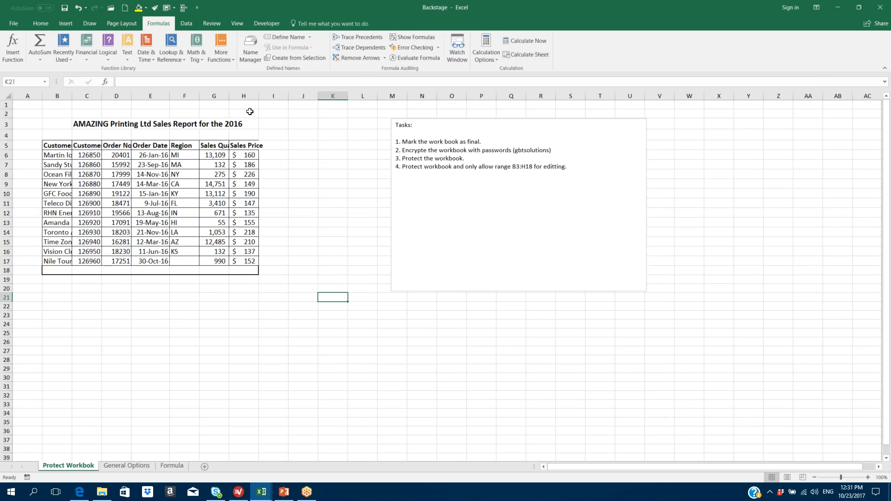
left_click(187, 22)
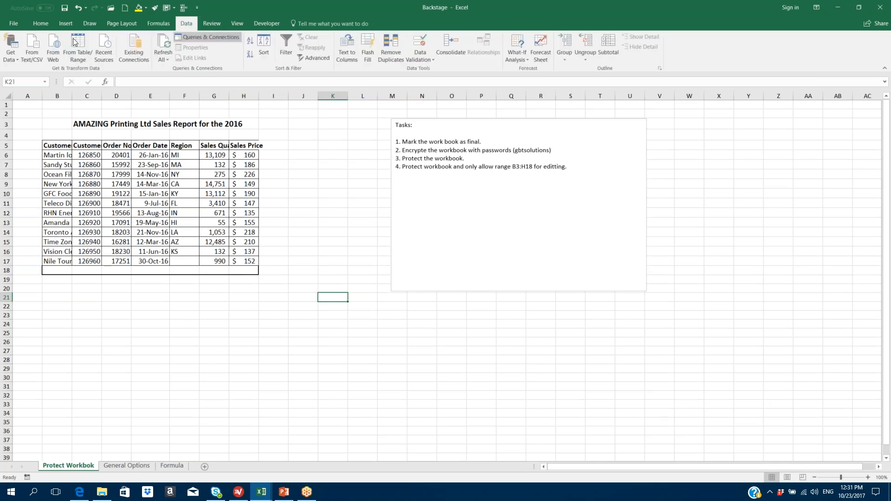
left_click(216, 22)
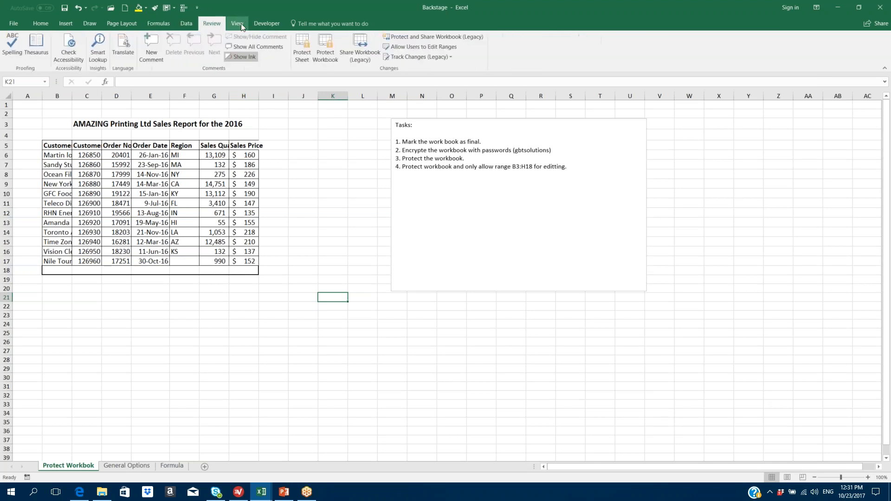
left_click(241, 26)
left_click(268, 21)
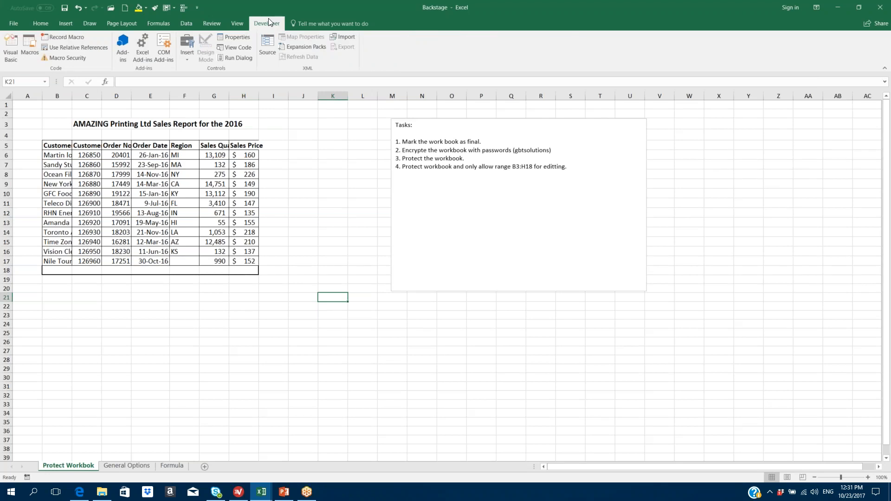
left_click(858, 9)
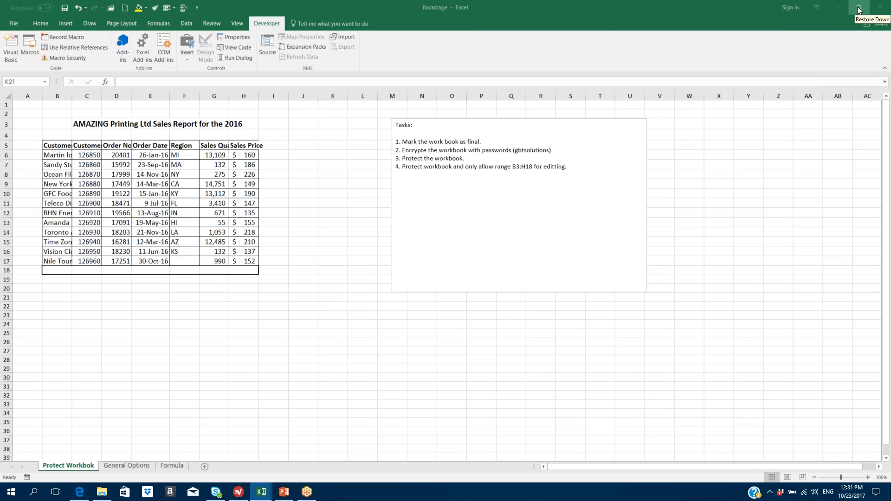
left_click(878, 29)
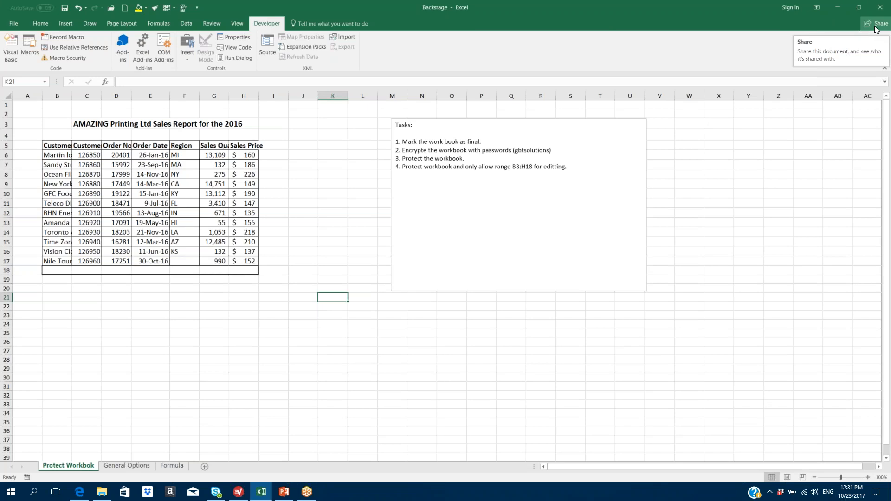
- Open and dismiss the Share options, collapse the ribbon, zoom to 110%, and open File Info
left_click(876, 27)
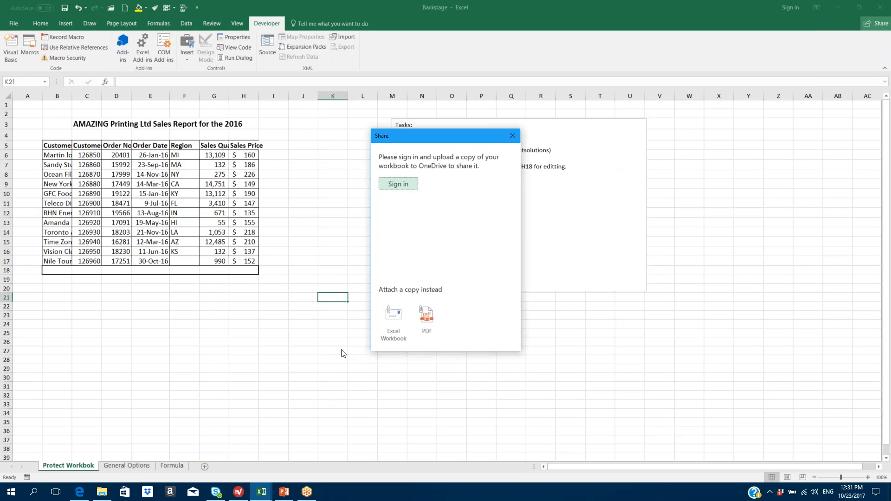
left_click(512, 136)
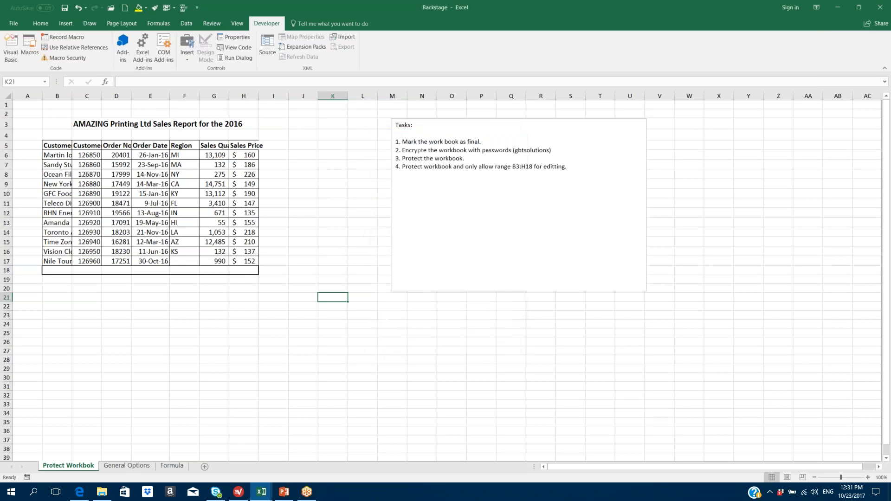
left_click(884, 71)
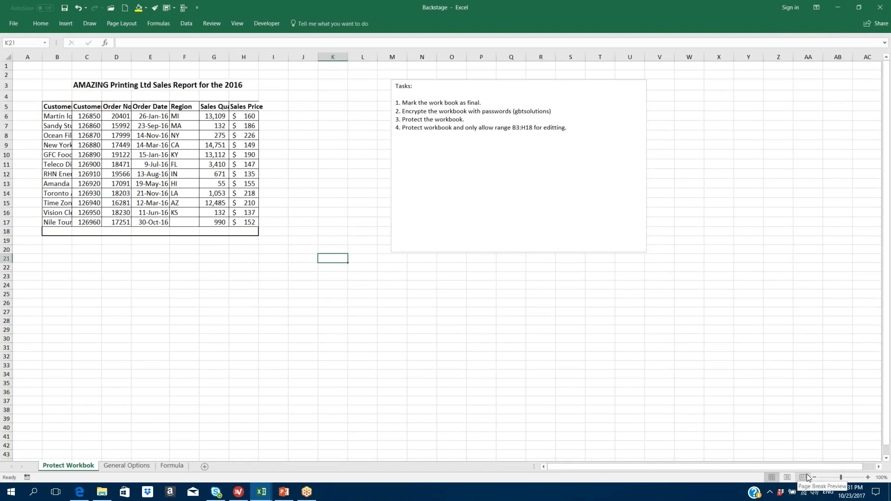
left_click(868, 478)
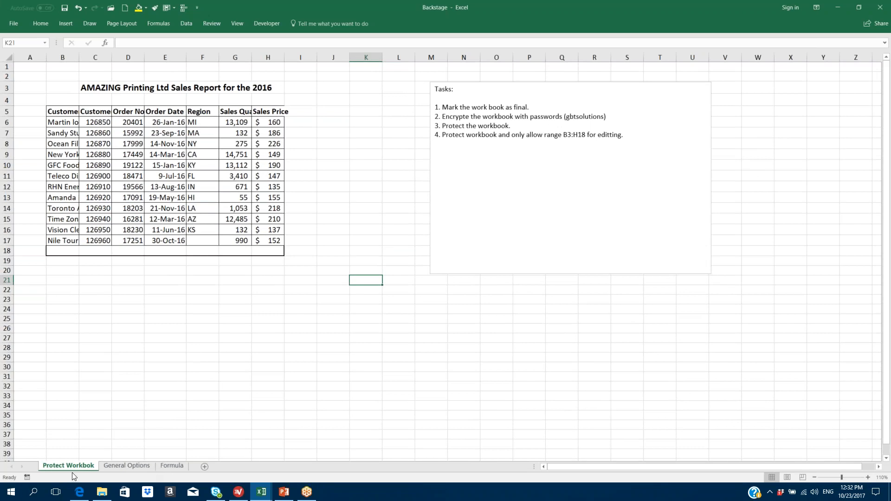
left_click(17, 28)
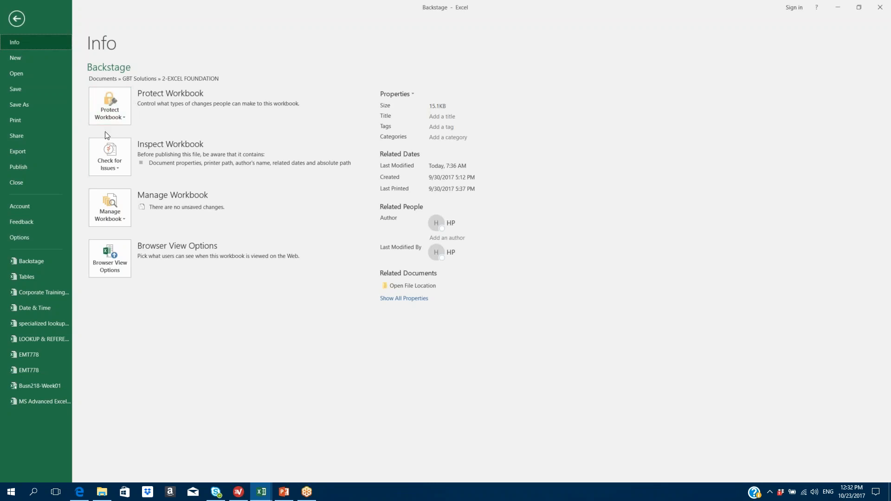
- Use Protect Workbook > Mark as Final, confirming the save and the follow-up notice
left_click(124, 113)
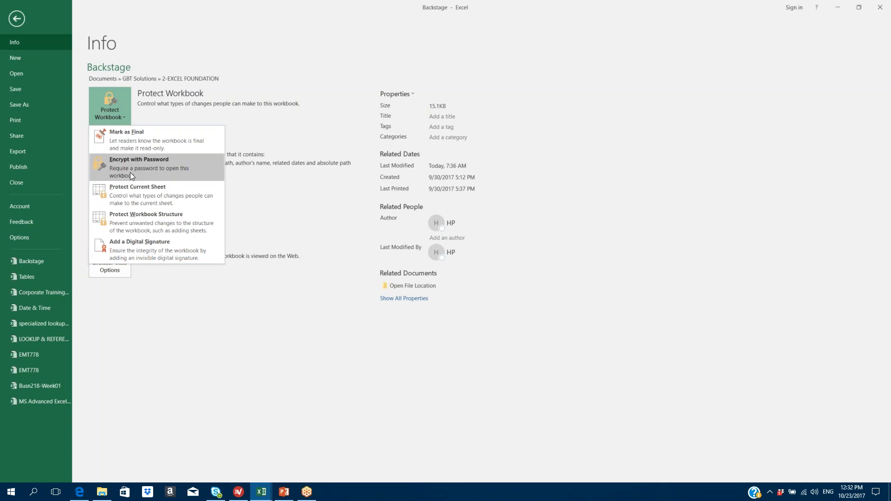
left_click(143, 147)
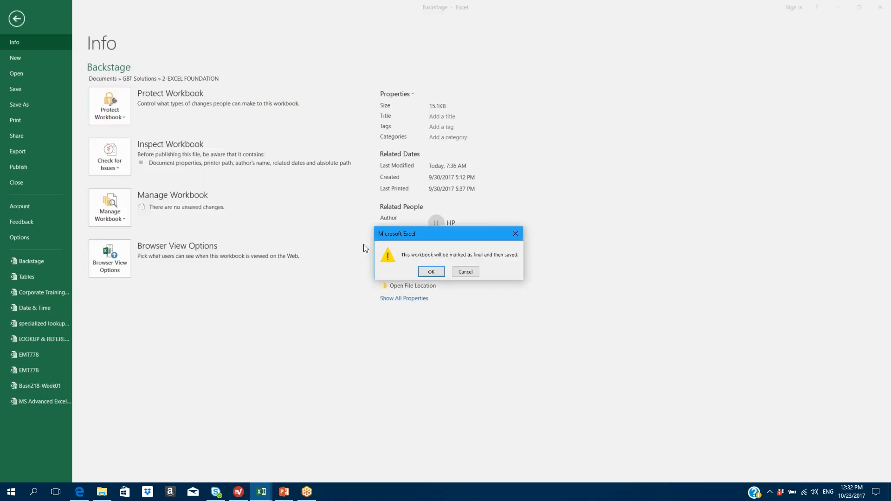
left_click(432, 271)
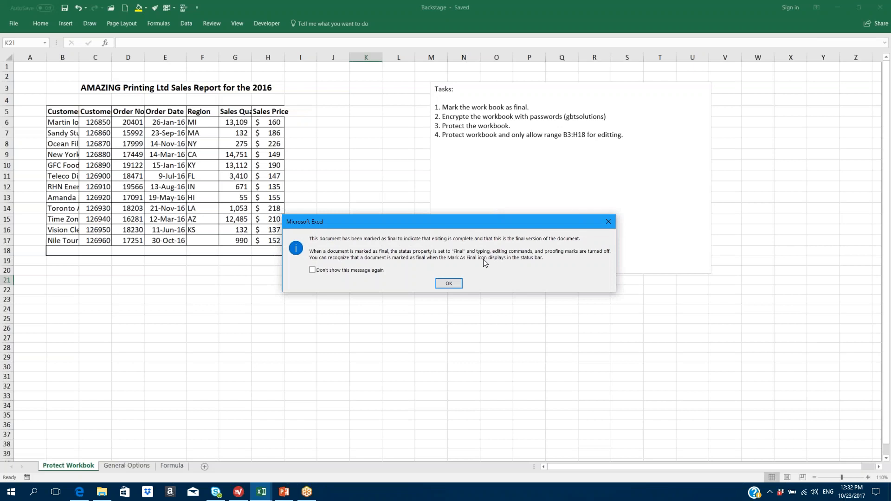
left_click(449, 283)
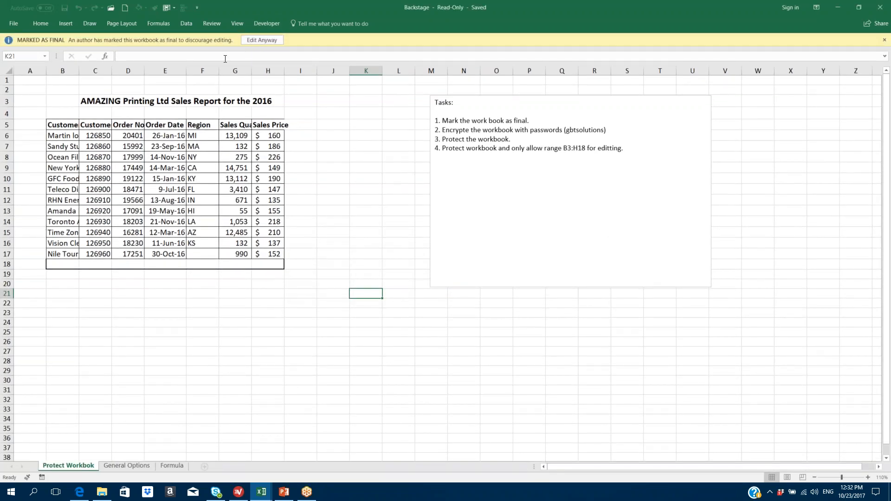
left_click(884, 41)
left_click(354, 208)
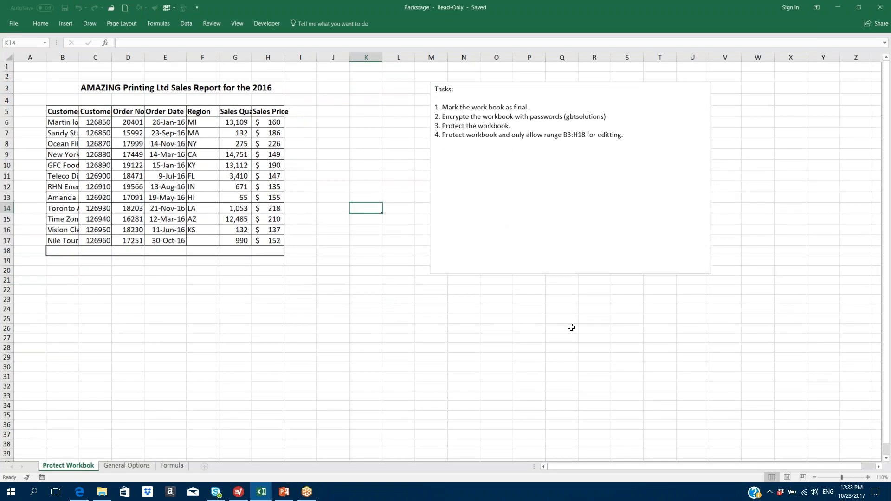
key("ctrl+Down")
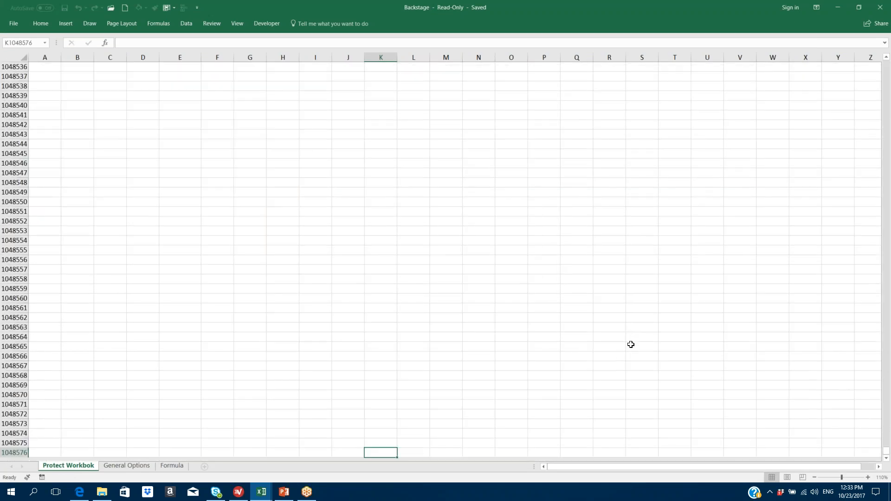
scroll(447, 283, "up", 20)
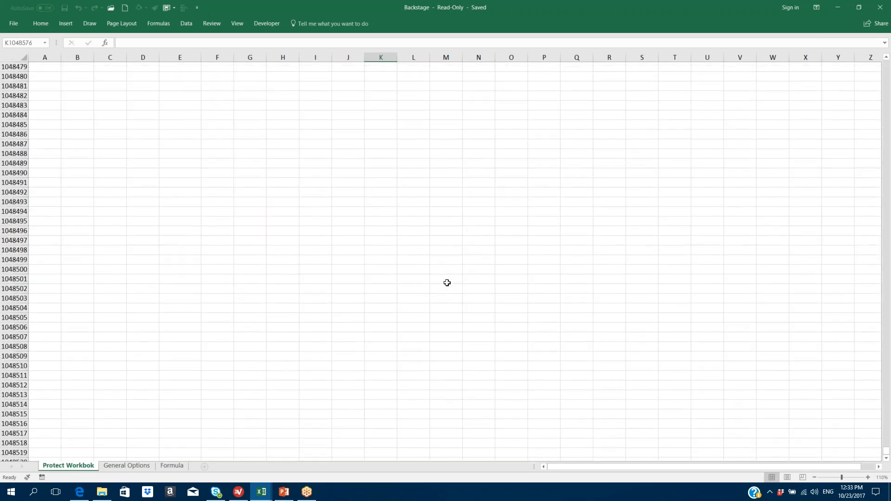
scroll(461, 214, "up", 6)
scroll(461, 214, "up", 6)
scroll(411, 156, "up", 5)
left_click(888, 375)
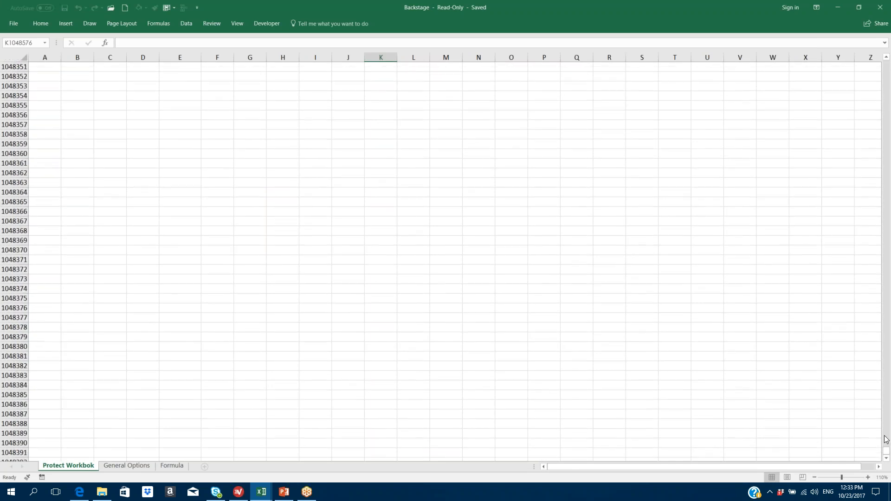
left_click_drag(887, 451, 837, 5)
left_click(312, 299)
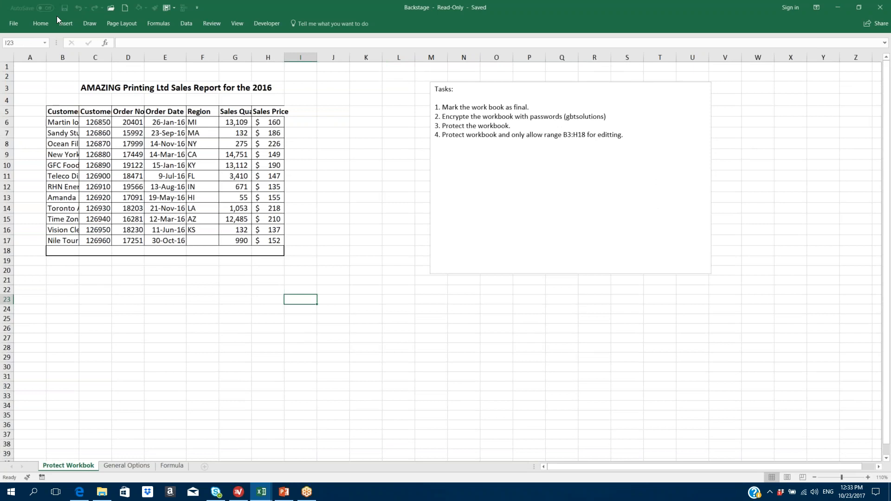
- From File Info, remove the workbook's Mark as Final status
left_click(13, 26)
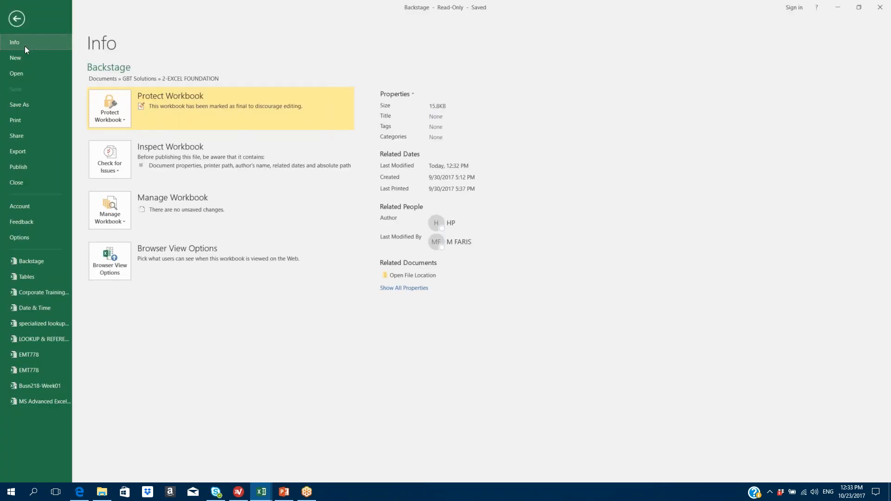
left_click(121, 119)
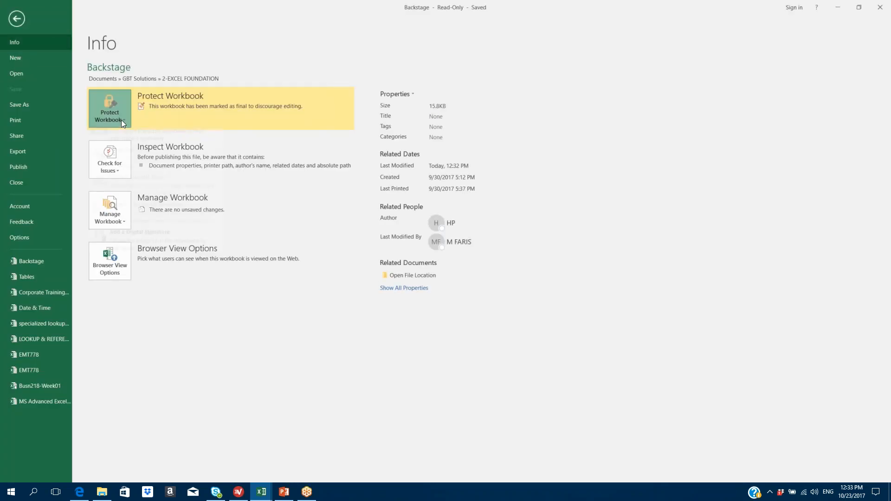
left_click(148, 143)
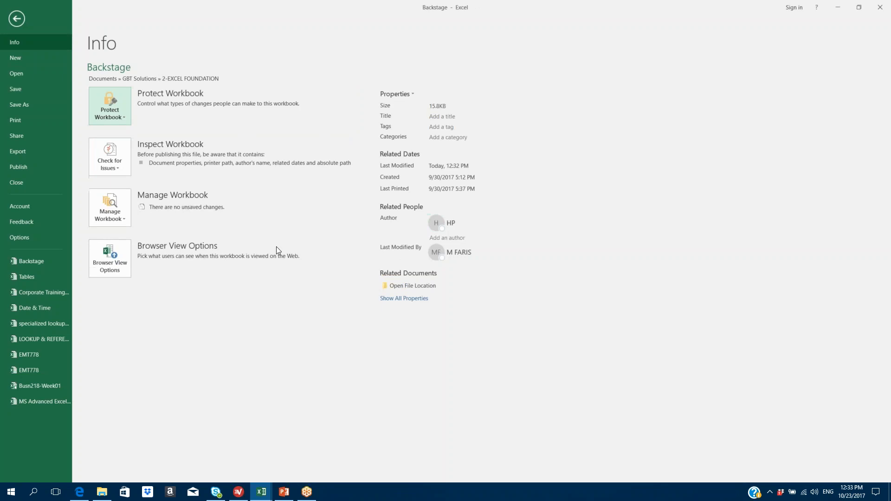
- Mark the workbook as final again, then choose Edit Anyway and select J18
left_click(129, 113)
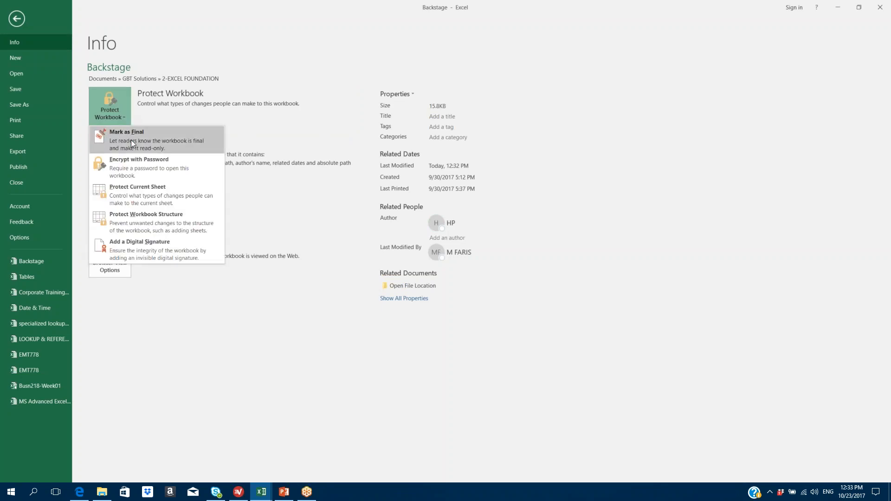
left_click(131, 138)
left_click(431, 273)
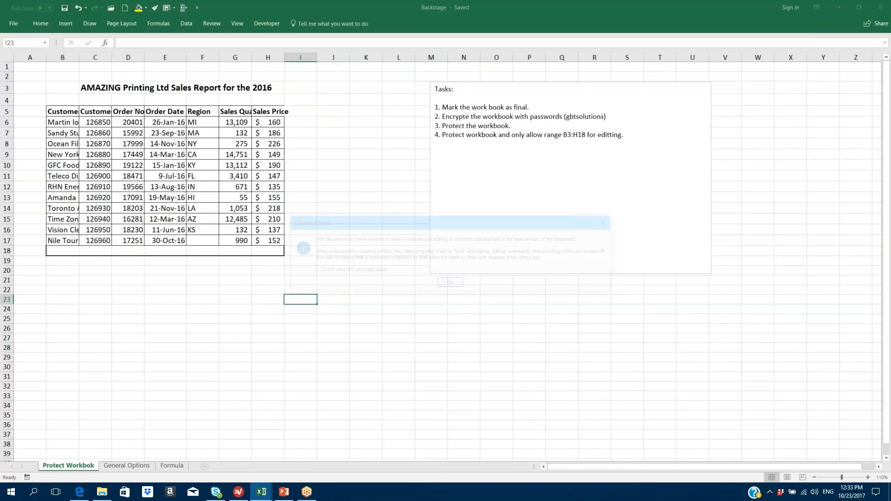
left_click(442, 285)
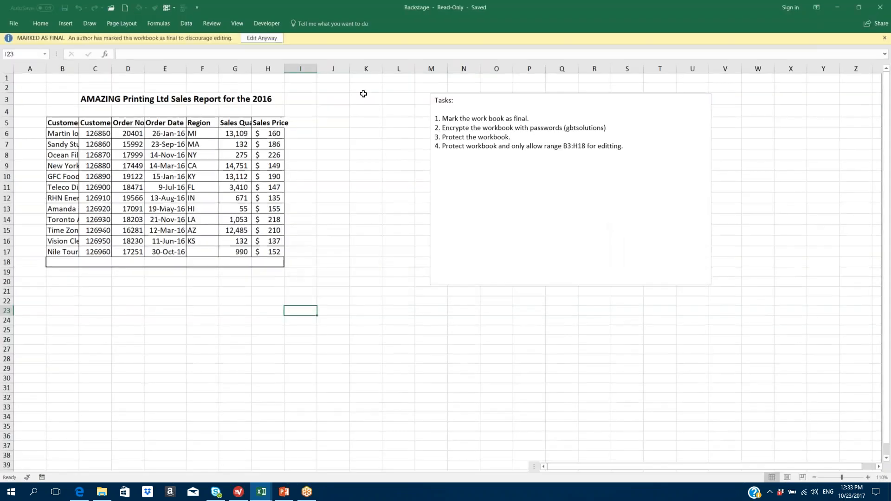
left_click(254, 40)
left_click(333, 251)
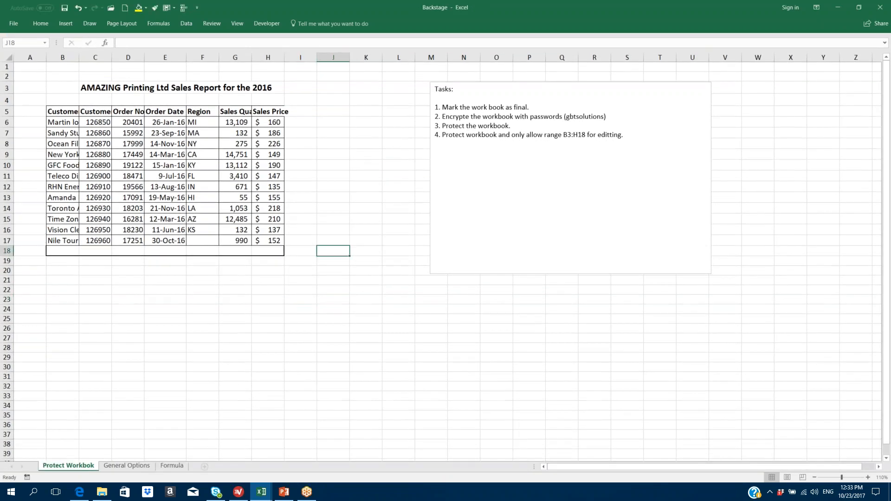
- Enter 122 in K14 as a test, clear K14 again, and return to the Info page
key("ctrl+Down")
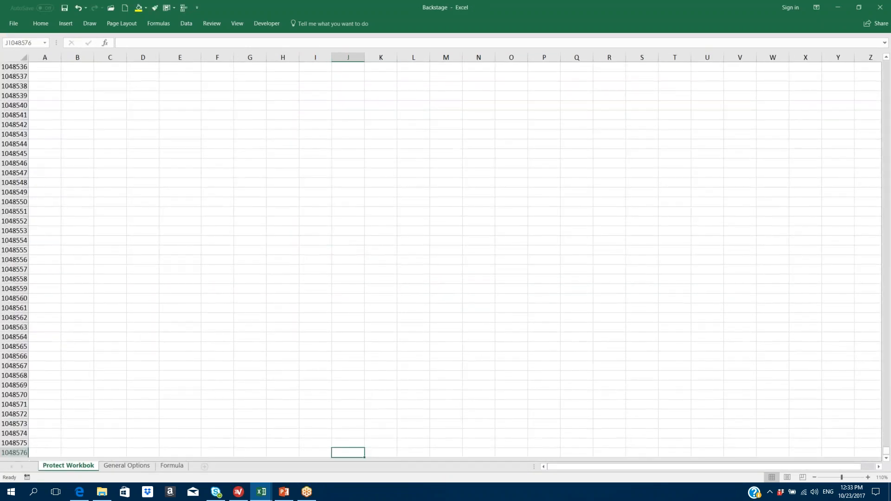
key("ctrl+Up")
left_click(361, 211)
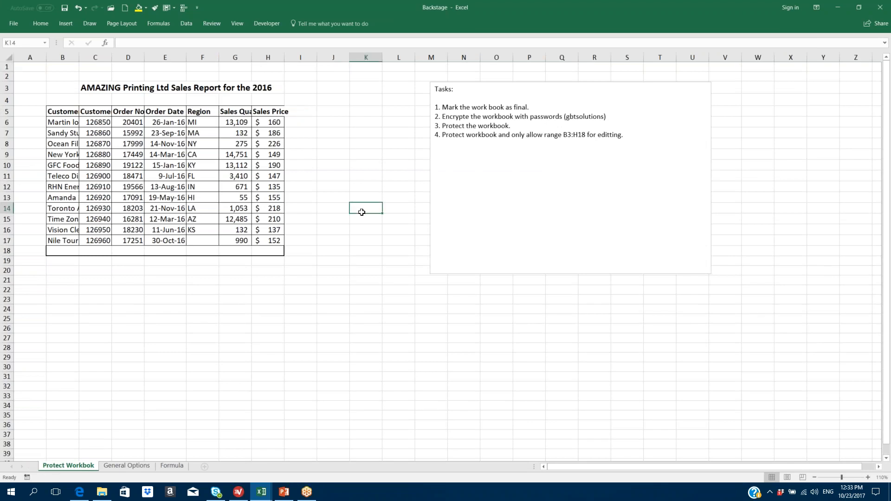
type("122")
key("Return")
key("Return")
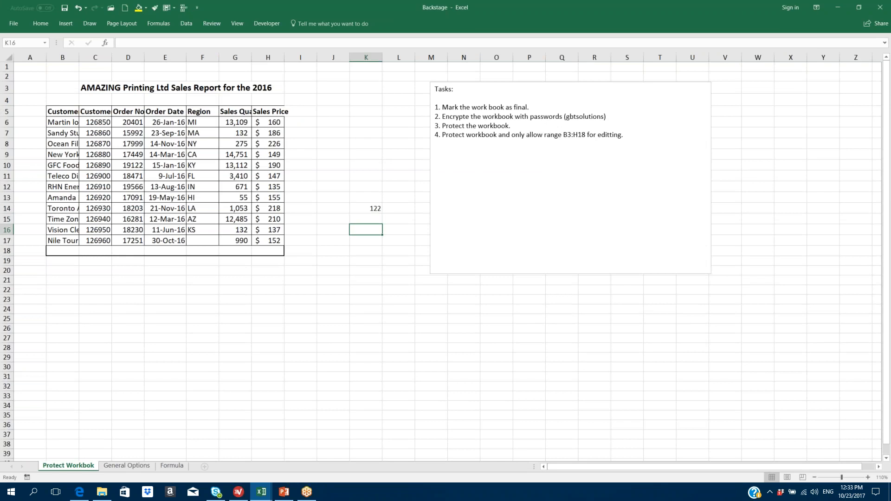
left_click(377, 212)
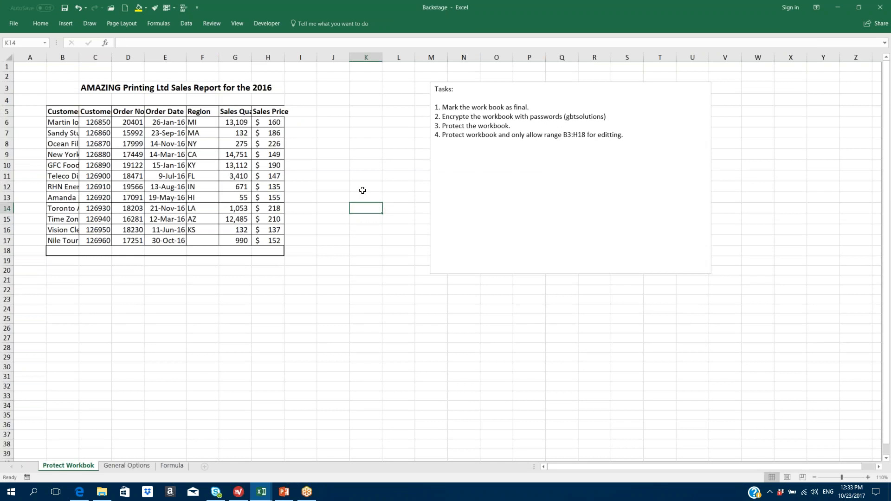
left_click(17, 23)
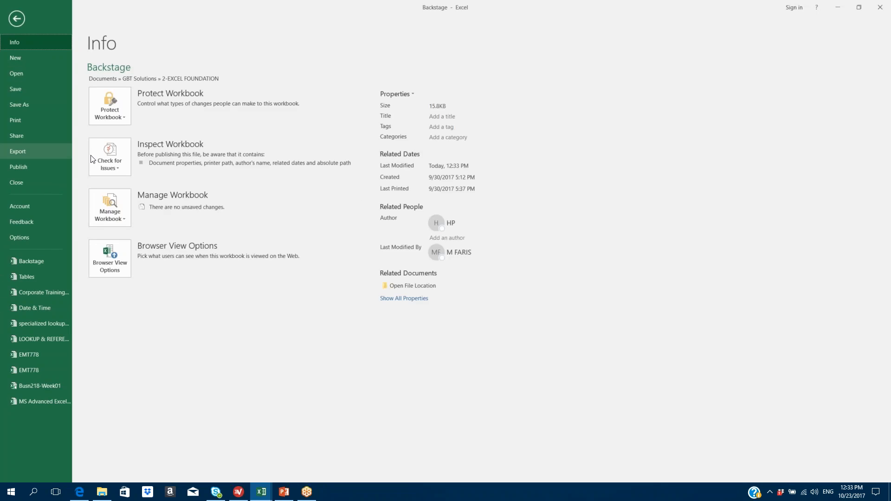
- Encrypt the workbook with an opening password, entering and confirming the password
left_click(126, 110)
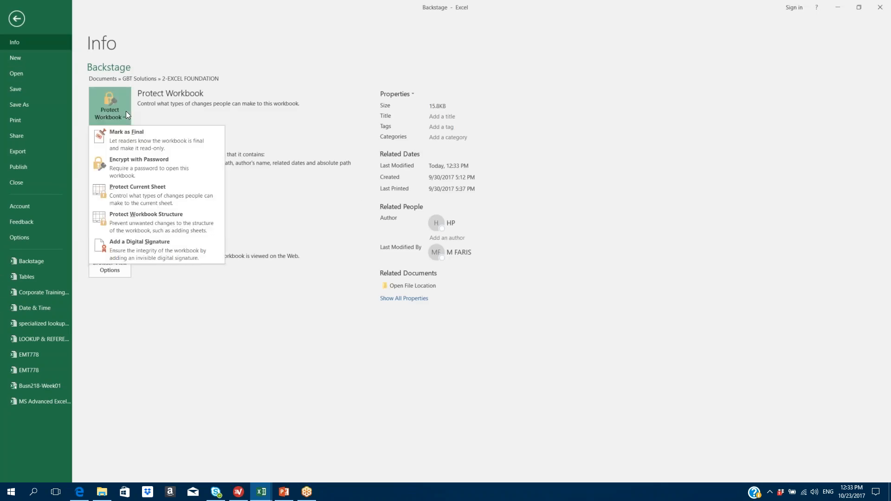
left_click(146, 163)
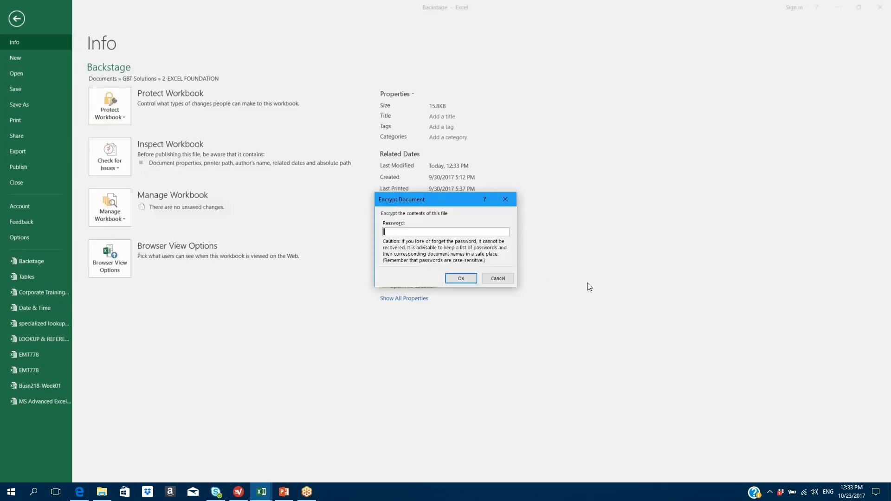
type("1234")
left_click(465, 278)
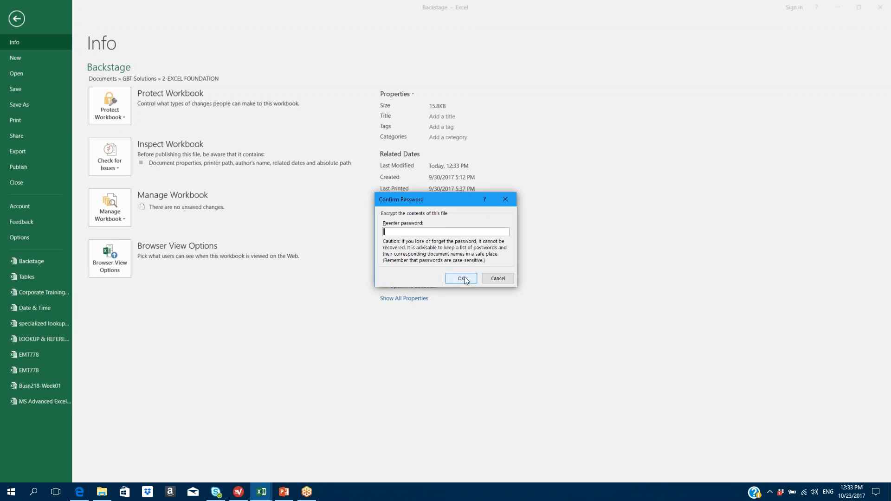
type("1234")
left_click(456, 281)
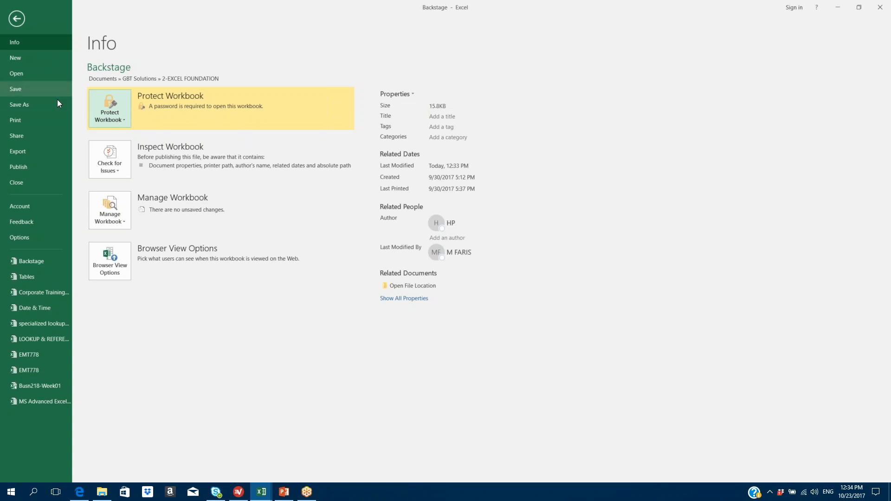
- Protect the current sheet with the default protection settings
left_click(124, 114)
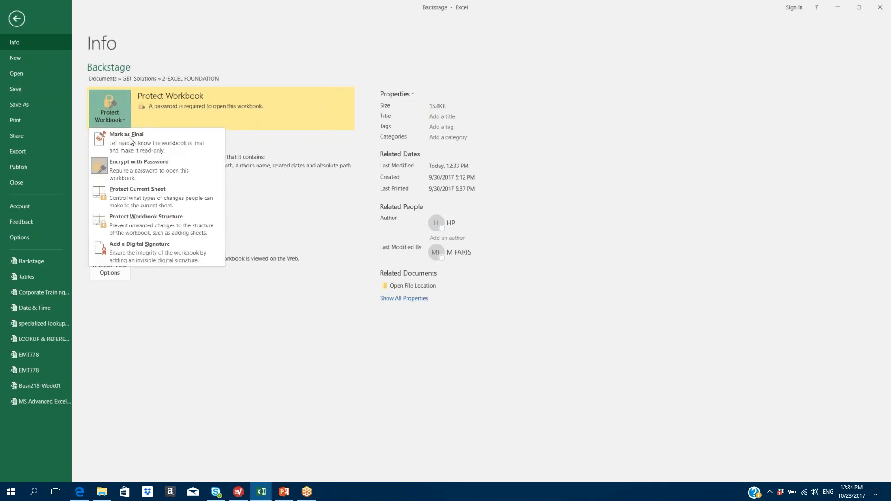
left_click(140, 192)
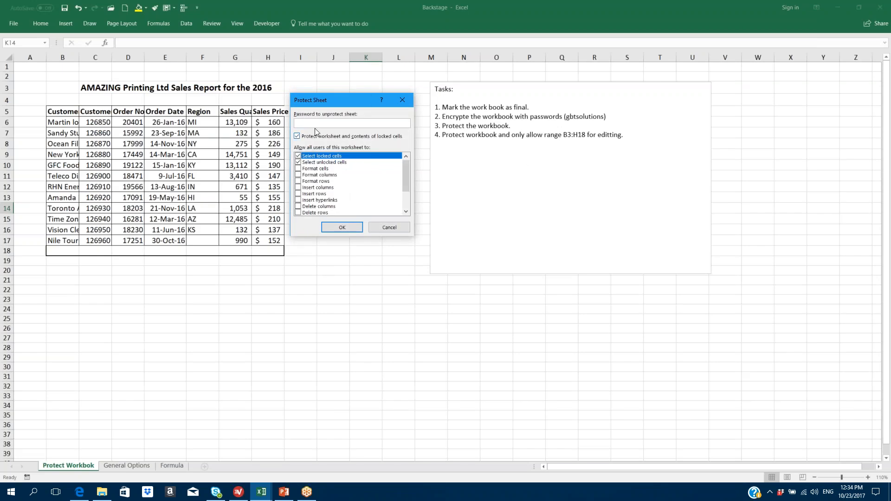
left_click(341, 229)
- Confirm edits are refused in J22 and I25, then return to the Info page
left_click(337, 286)
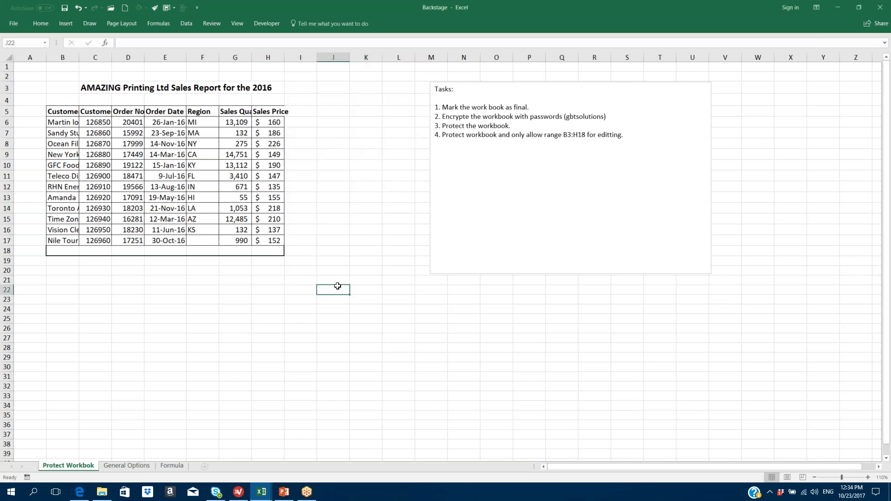
key("a")
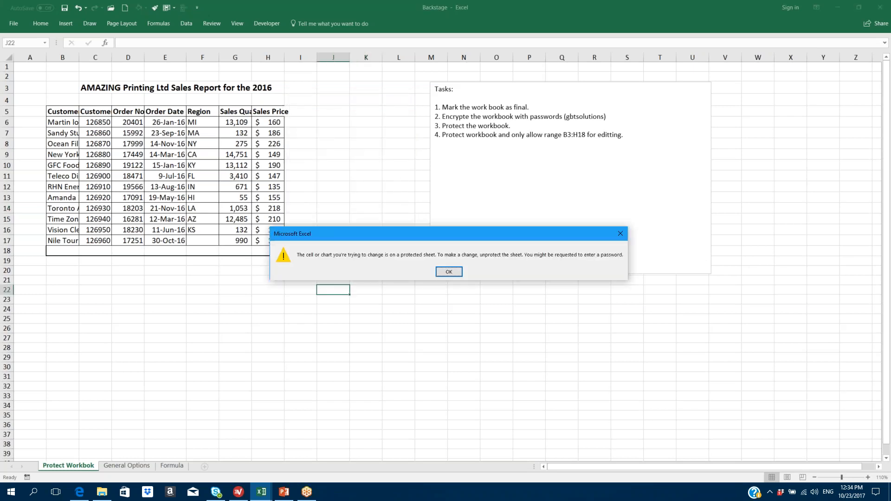
key("Return")
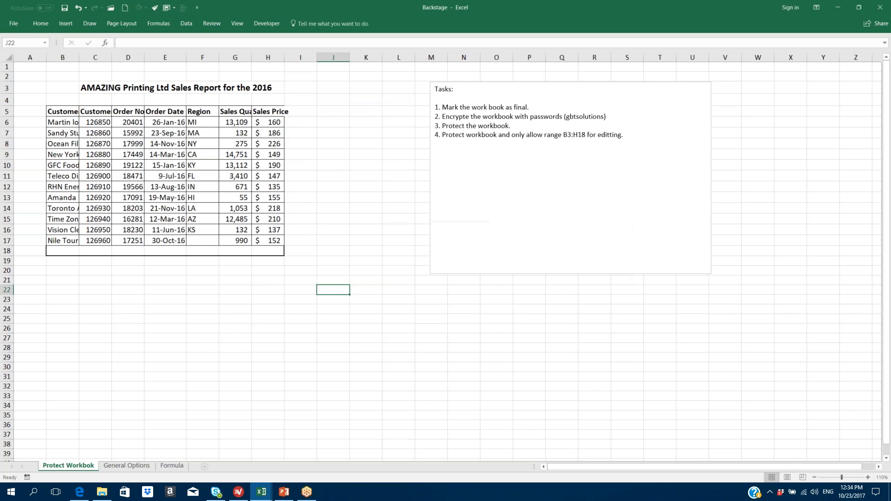
left_click(308, 317)
key("a")
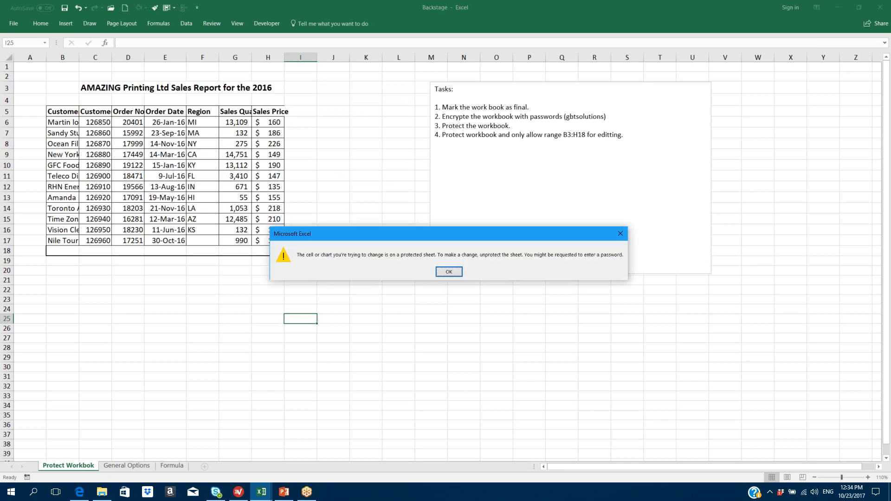
key("Return")
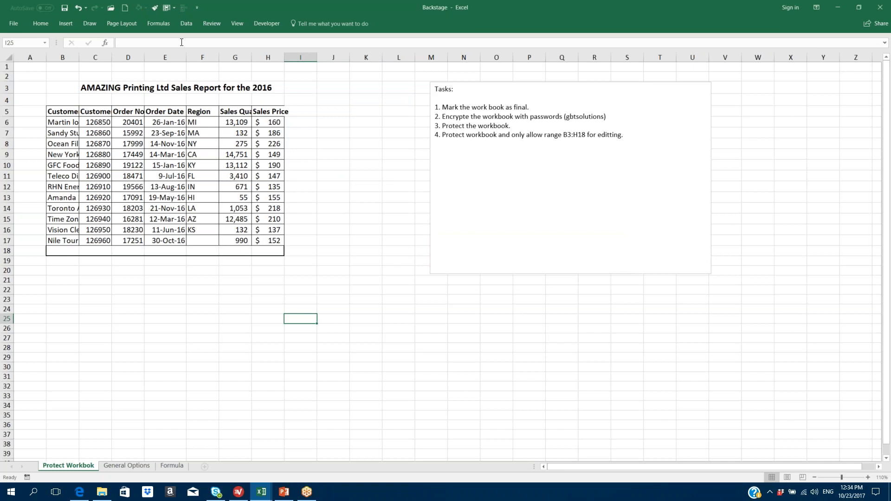
left_click(15, 23)
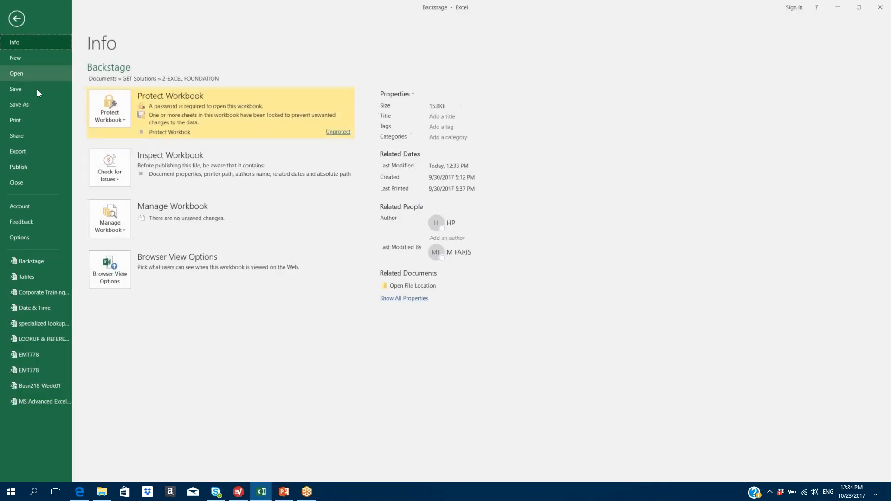
- Check the Protect Workbook choices, then return to the sheet and glance at the Review commands
left_click(124, 117)
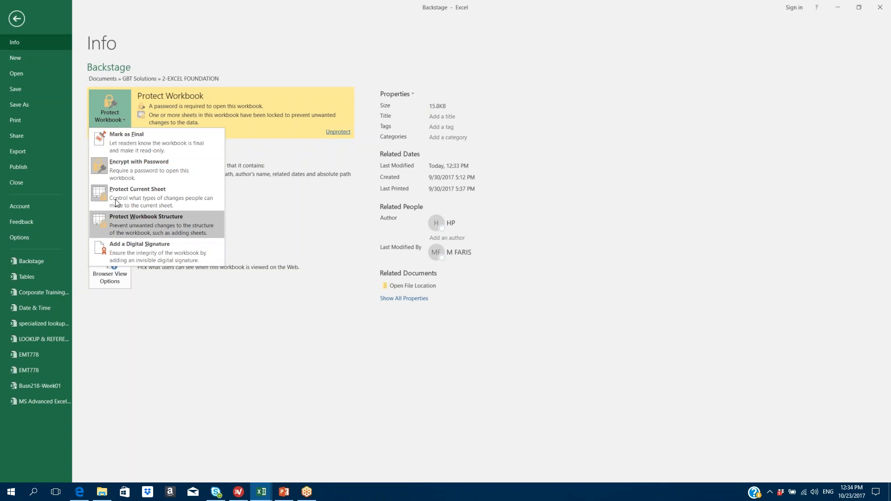
left_click(17, 19)
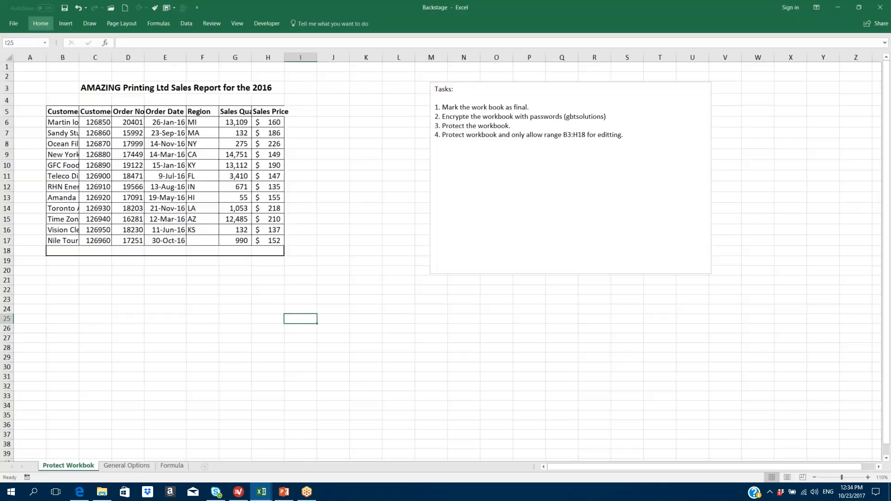
left_click(207, 23)
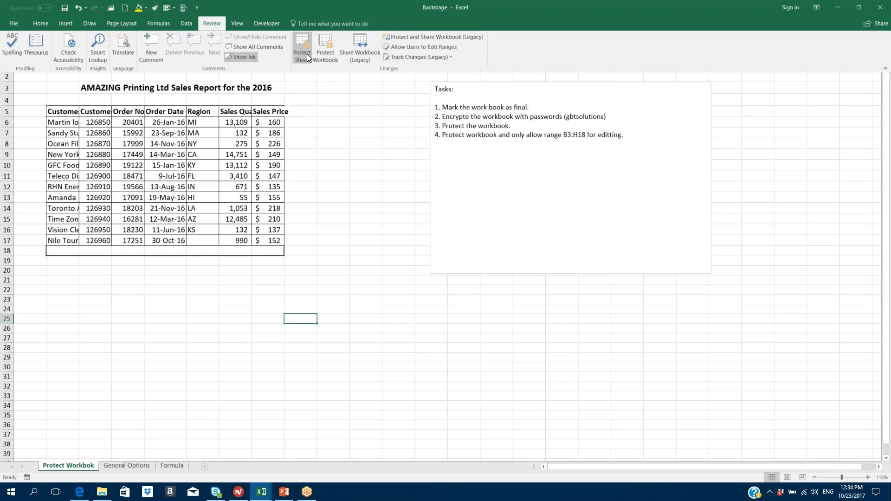
left_click(329, 217)
- Start typing 122 in J17, cancel it with Esc, and show the Review commands
left_click(346, 241)
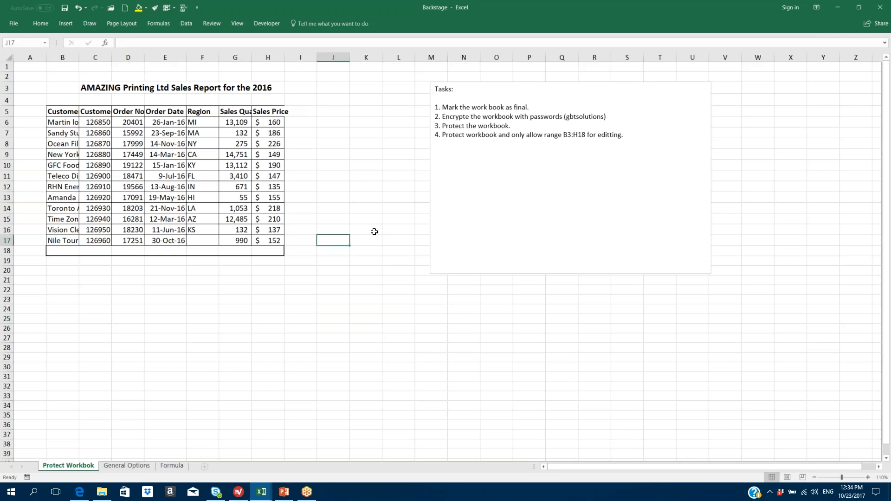
type("122")
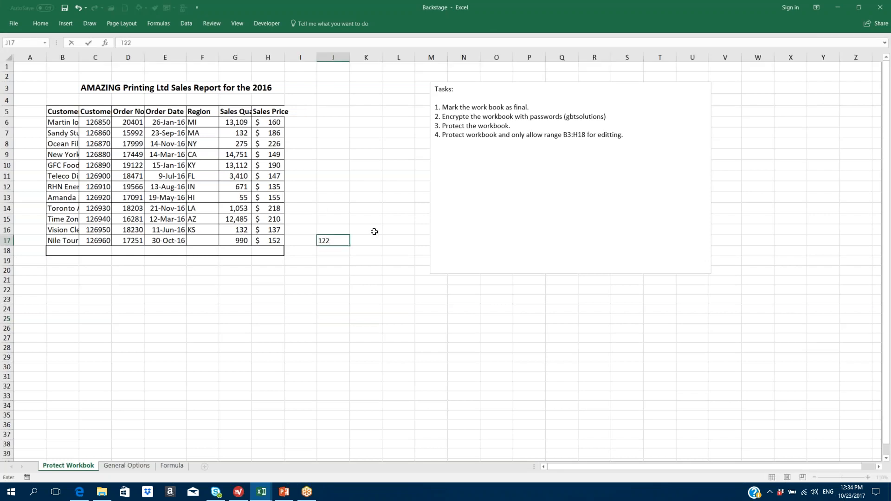
key("Escape")
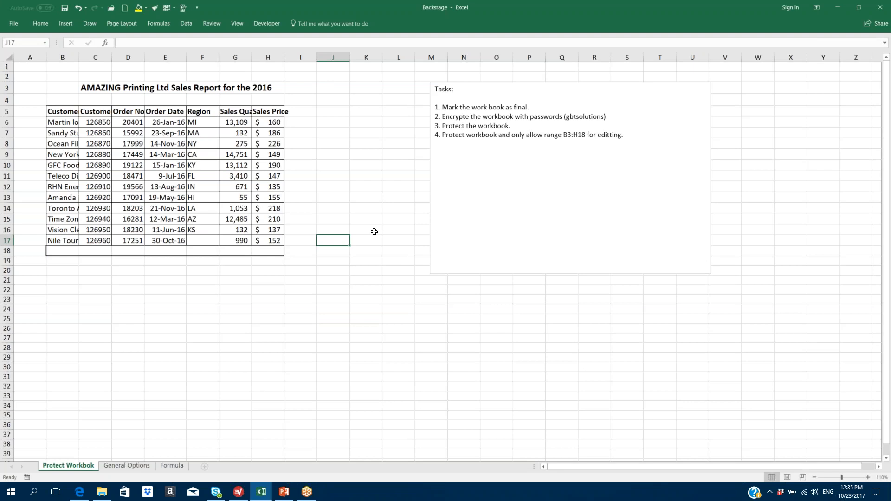
left_click(212, 25)
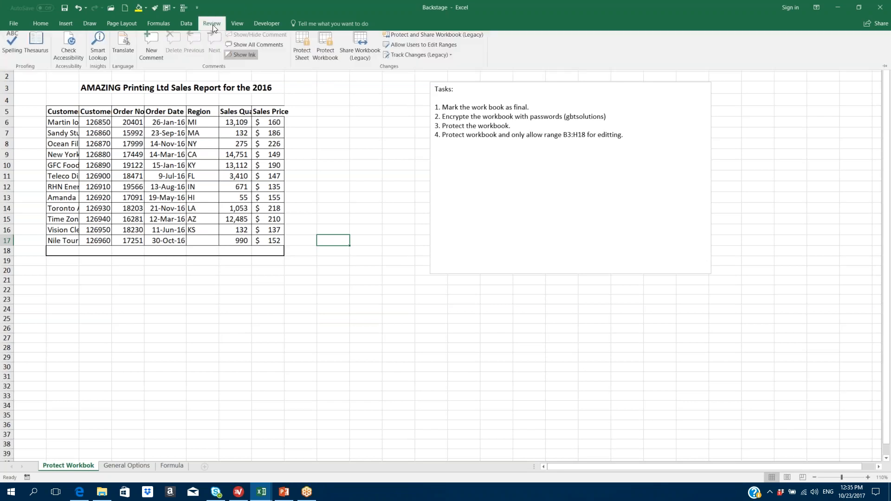
- Create an editable range named Amazing covering the sales table cells B5:H18
left_click(441, 49)
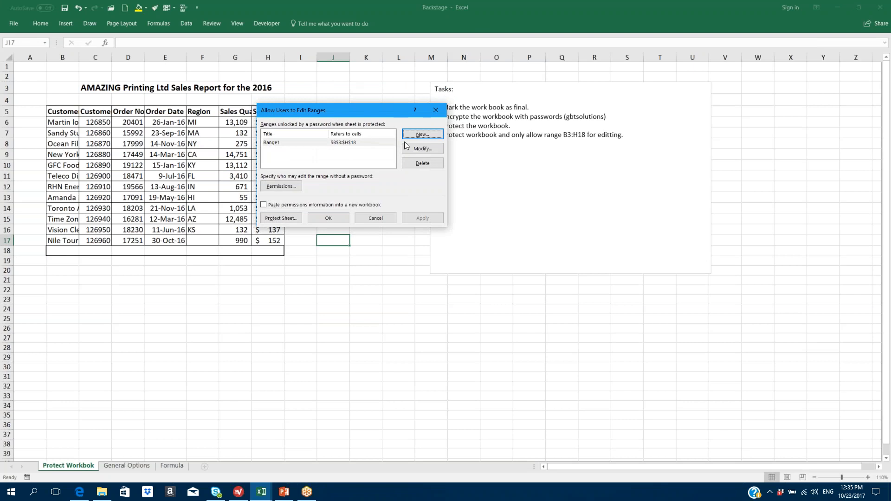
left_click(423, 136)
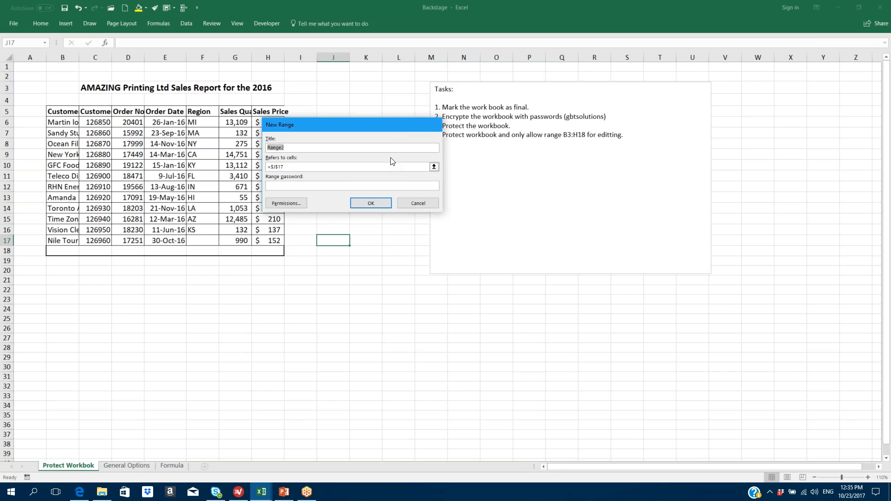
type("Amazing")
left_click(434, 166)
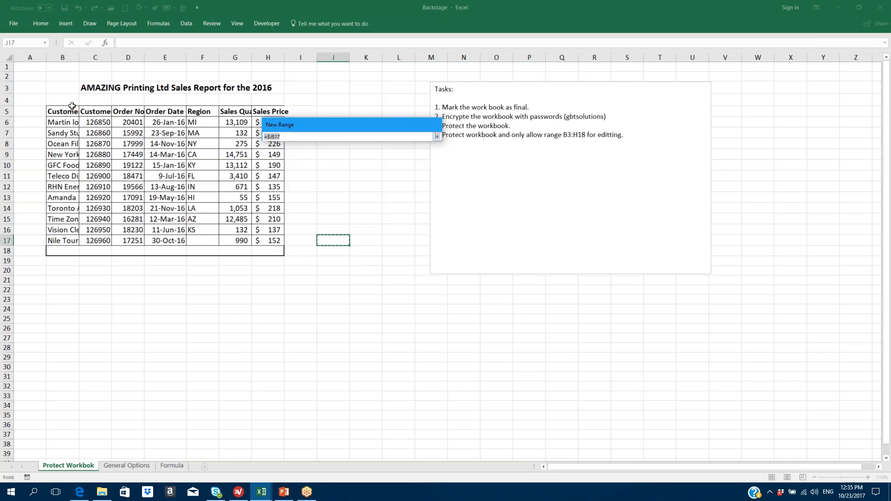
left_click_drag(62, 113, 265, 249)
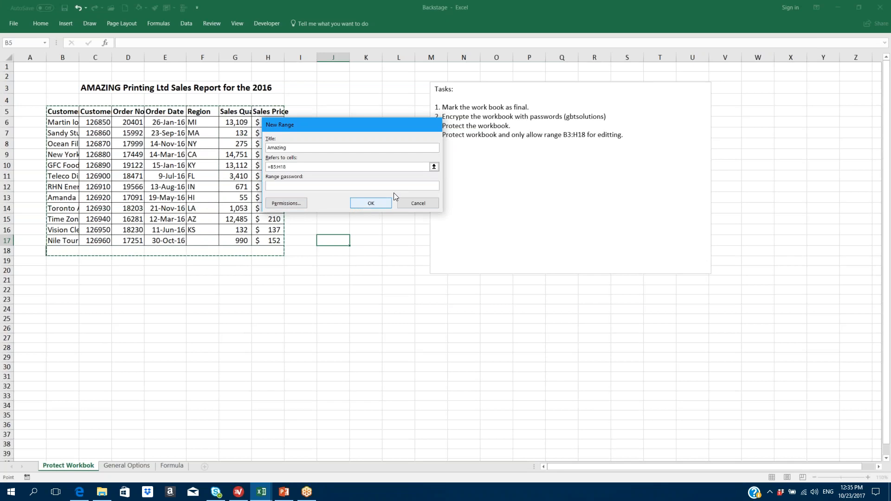
left_click(368, 203)
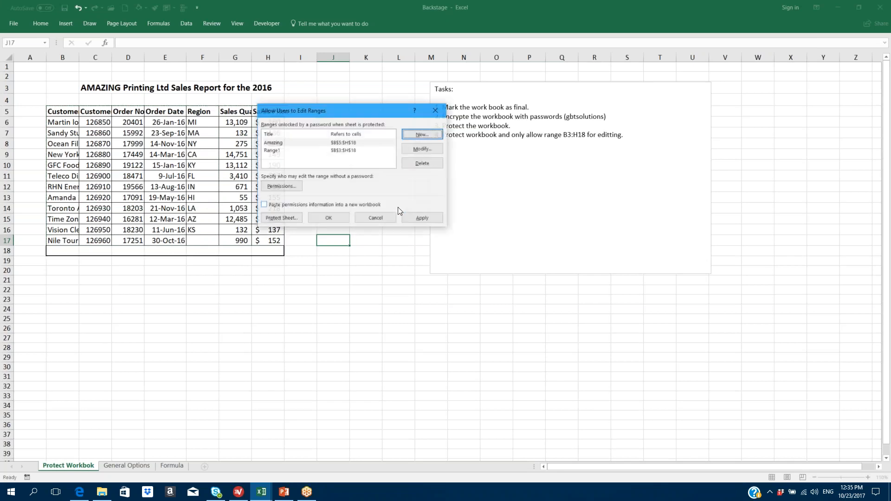
- Protect the sheet, then try entering text in a cell outside the Amazing range
left_click(280, 218)
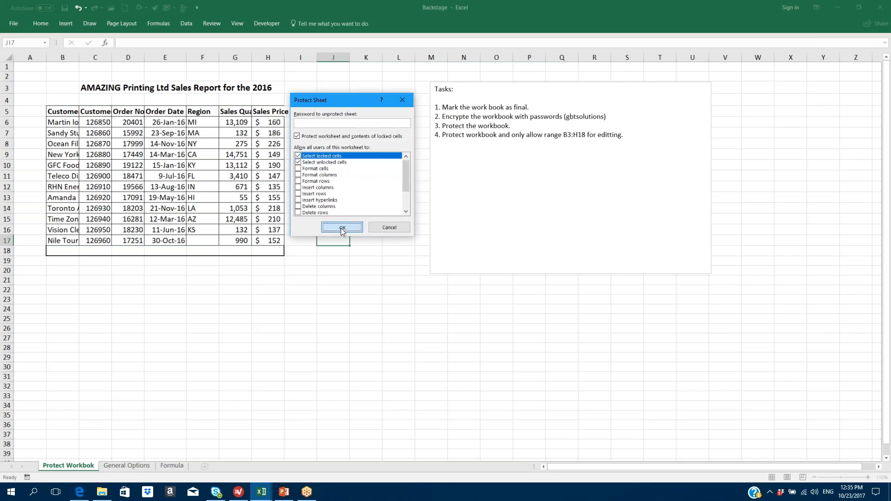
left_click(342, 229)
left_click(341, 251)
left_click(344, 279)
type("d")
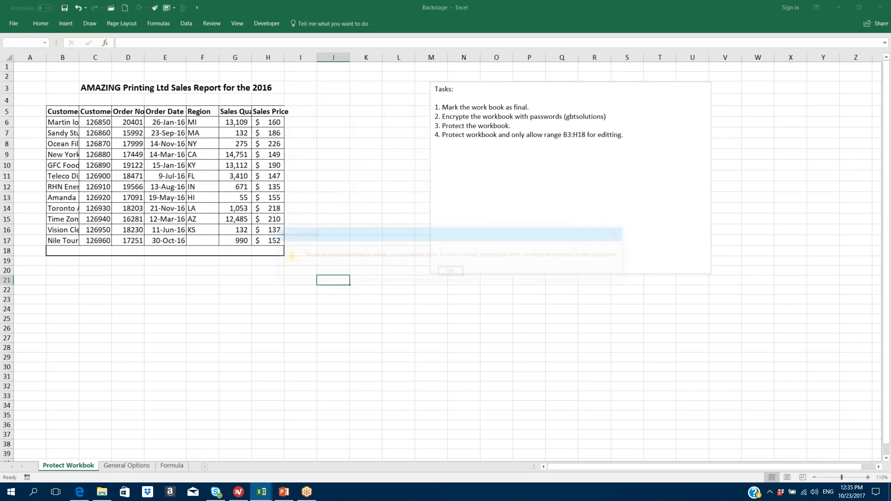
- Dismiss the protection warning and enter Sales Prices 165, 189 and 275 in H6:H8
left_click(454, 275)
left_click(277, 123)
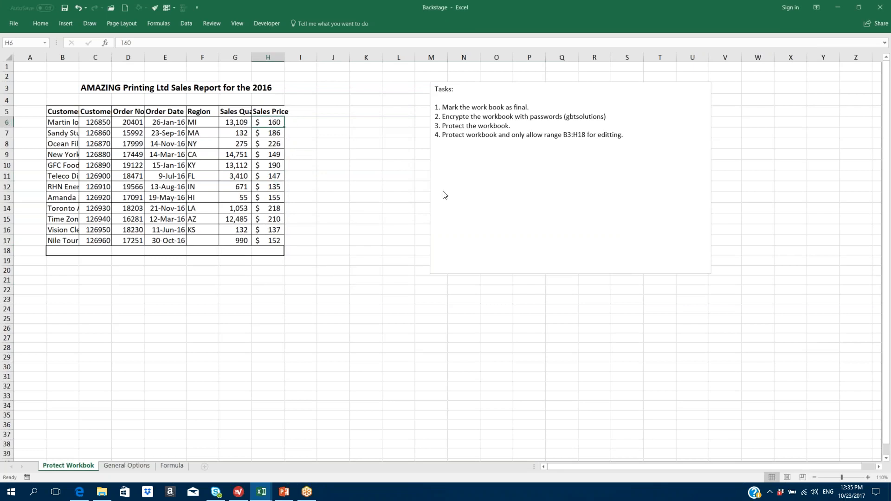
type("165")
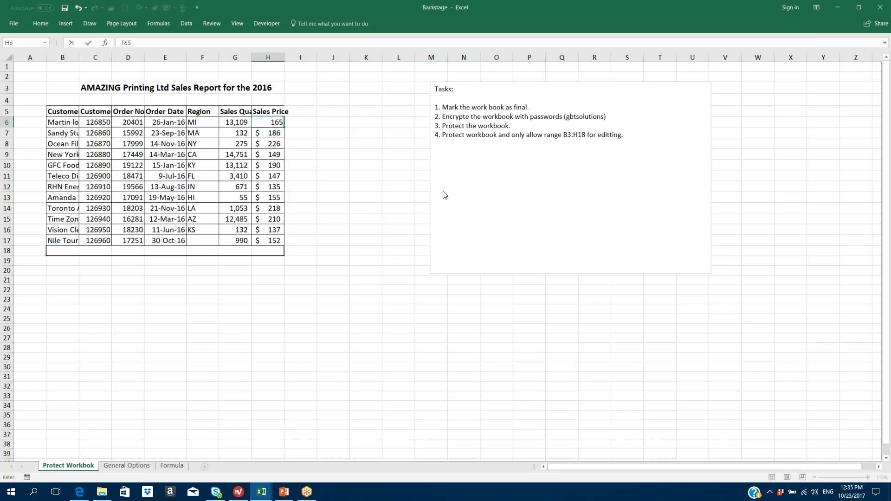
key("Return")
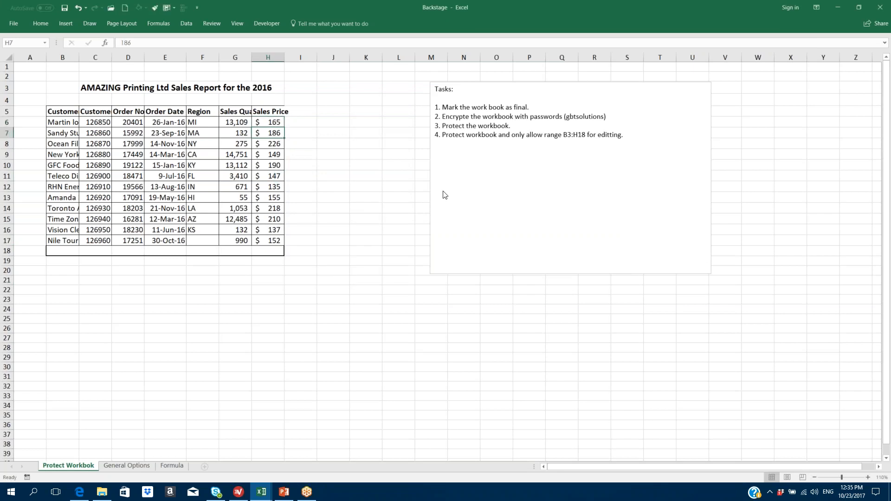
type("189")
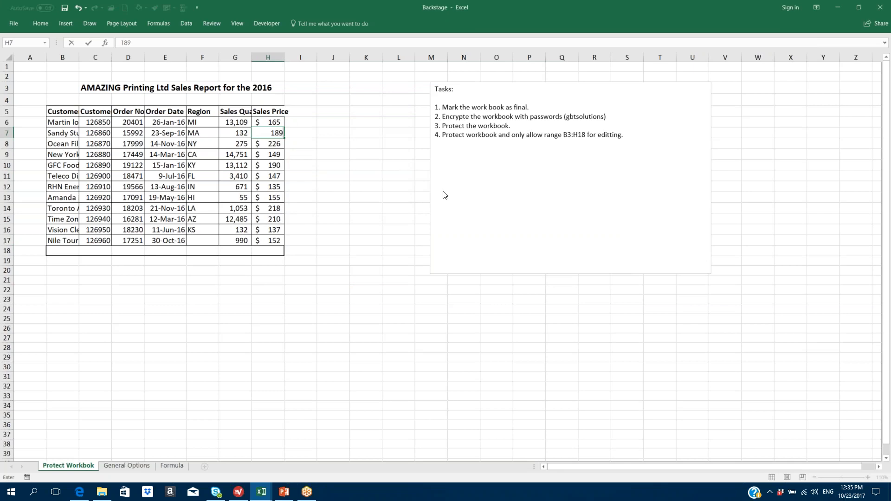
key("Return")
type("2")
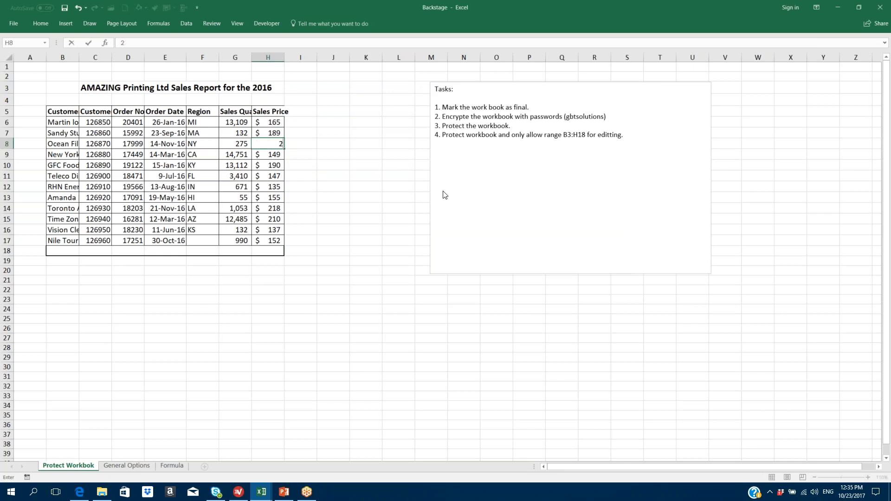
type("75")
key("Return")
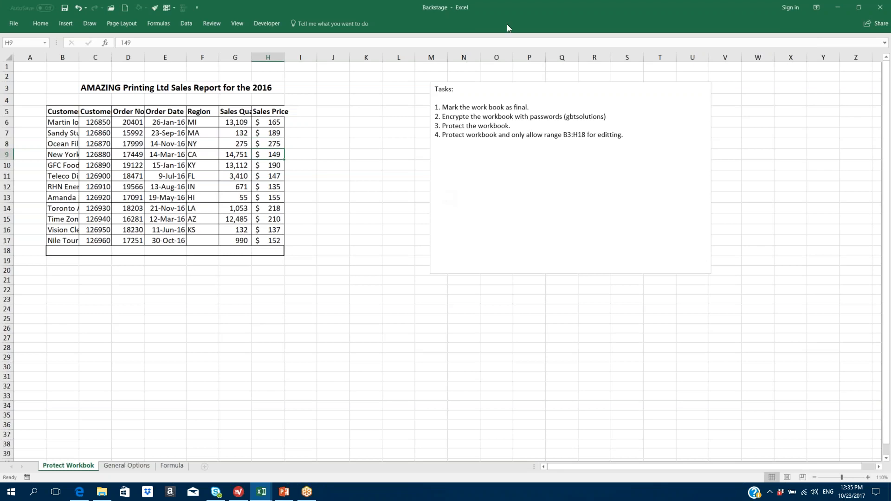
- Total Sales Quantity in G18 with =SUM(G6:G17), giving 60,175
left_click(235, 249)
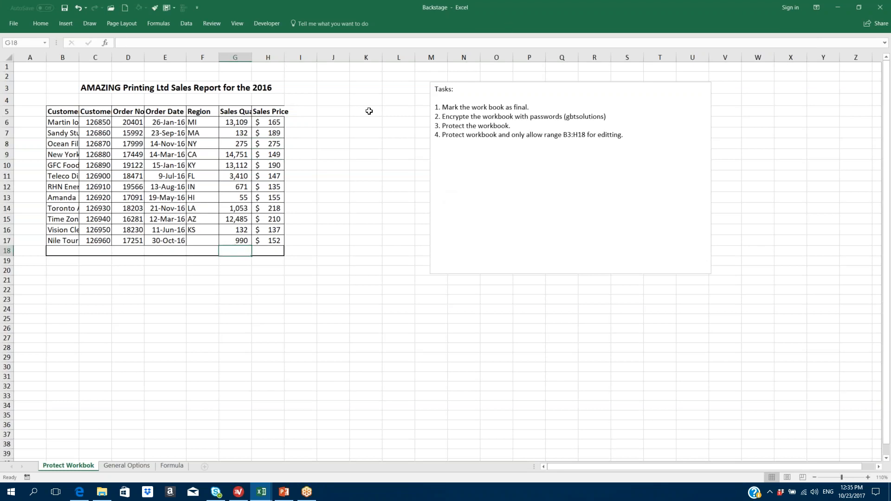
left_click(40, 23)
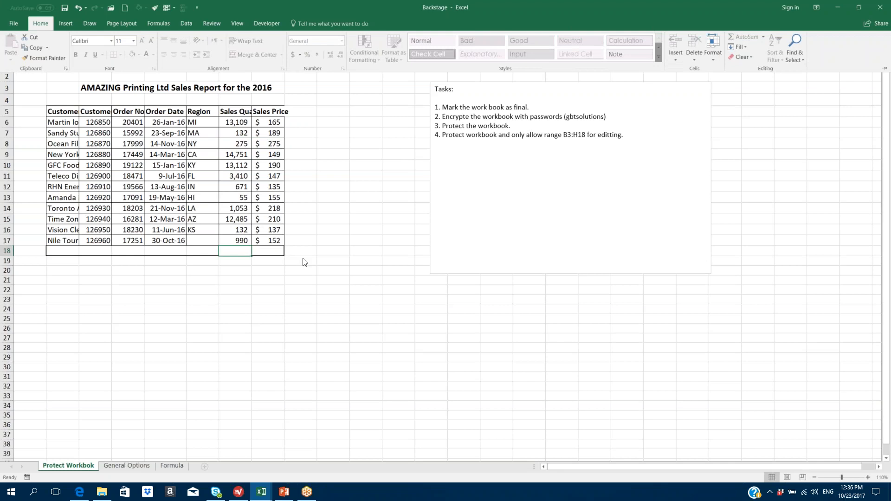
type("=")
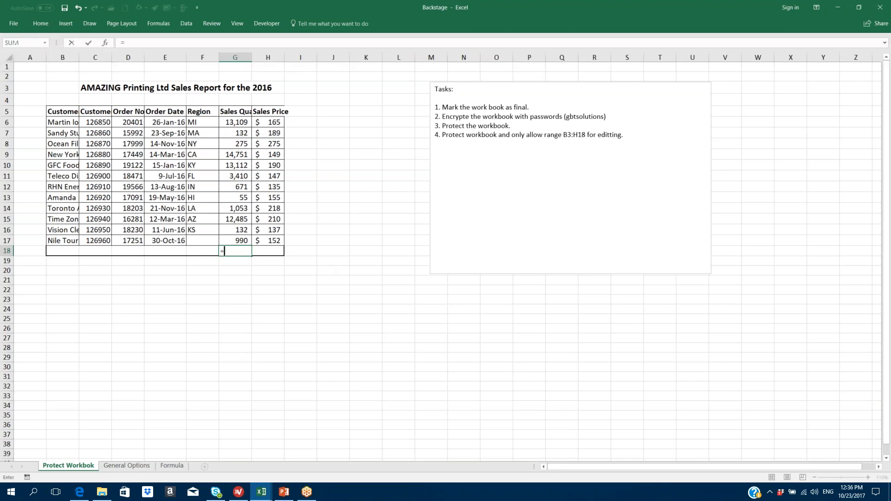
type("sum(")
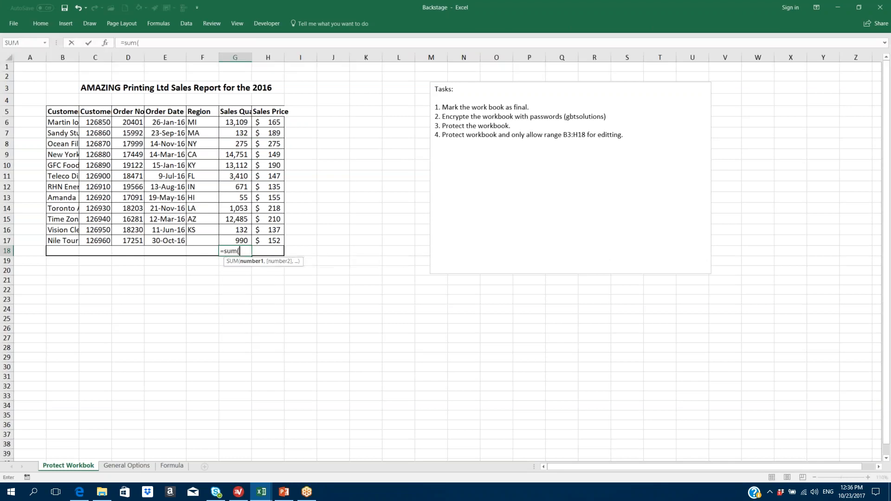
left_click_drag(241, 119, 242, 239)
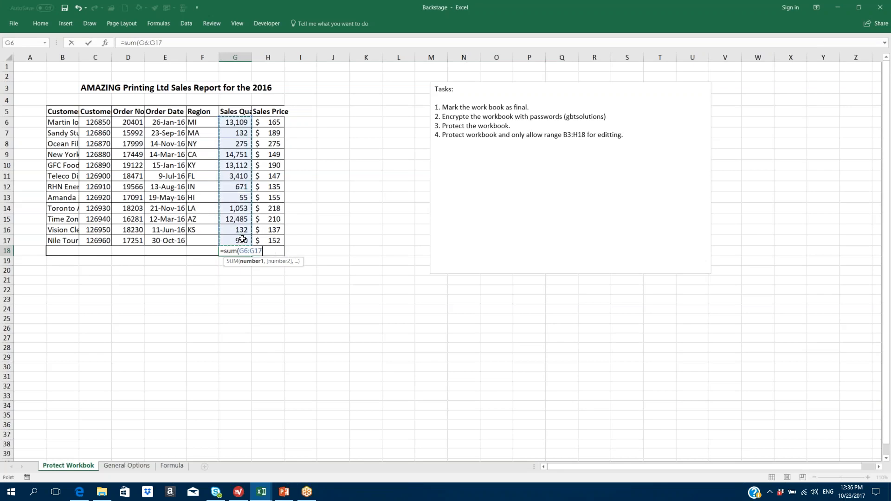
key("Return")
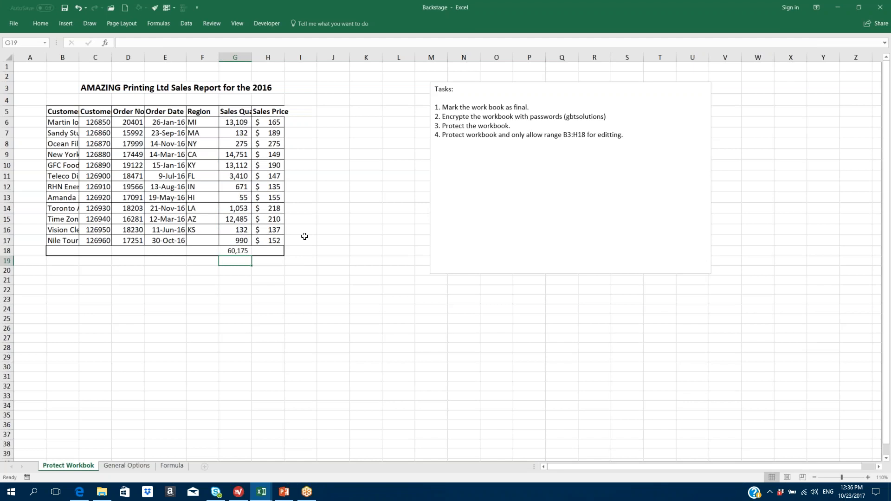
- Try an entry in protected cell G19, dismiss the warning, and select an empty cell
key("d")
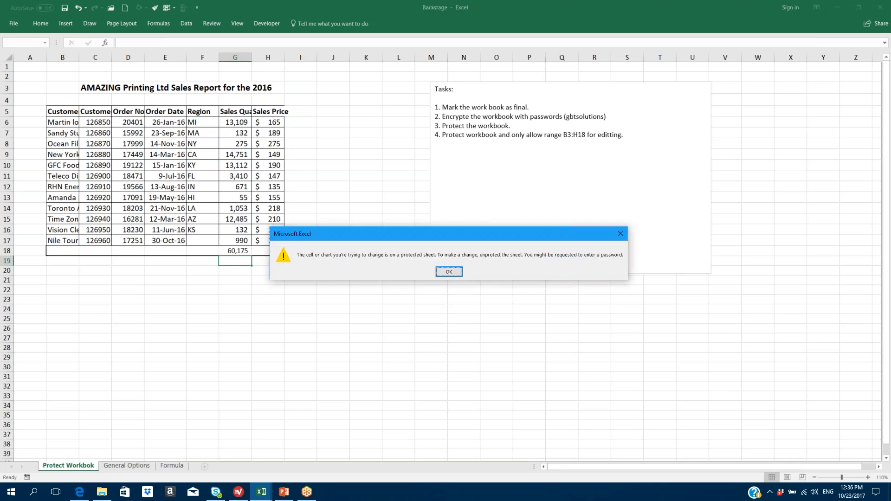
key("Return")
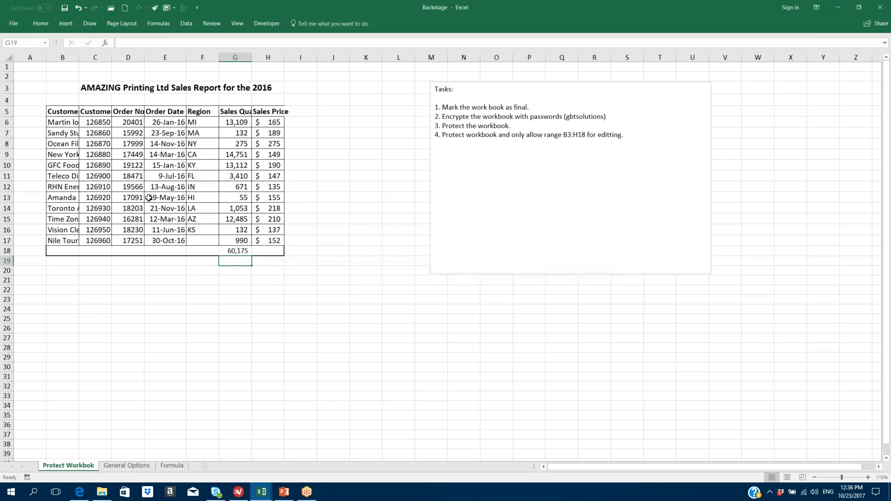
left_click(308, 329)
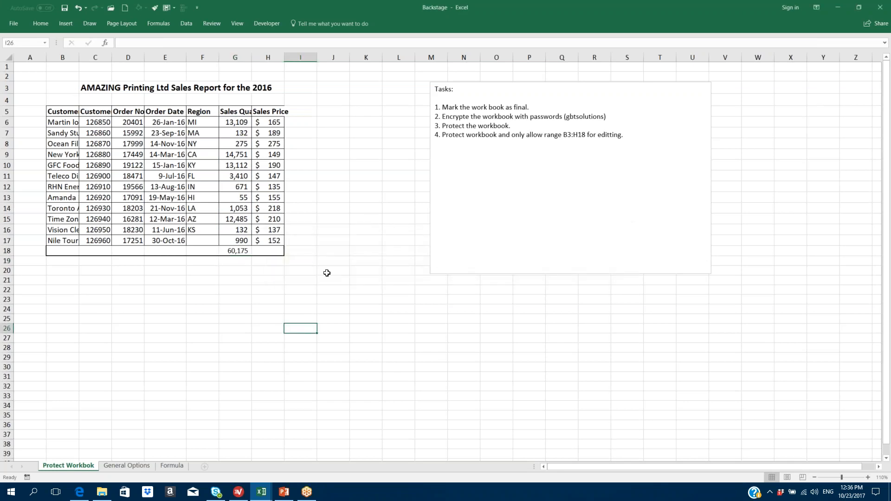
- On the File Info page, look over the Check for Issues and Manage Workbook options
left_click(14, 23)
left_click(14, 24)
left_click(16, 22)
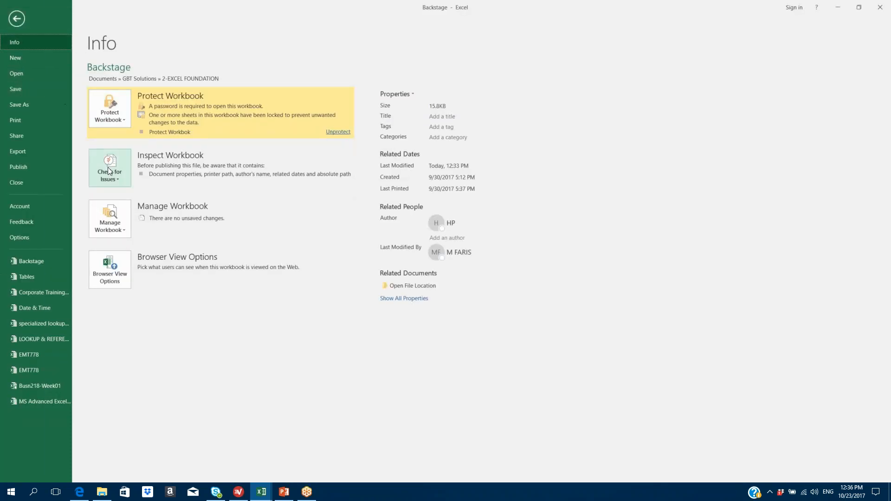
left_click(125, 174)
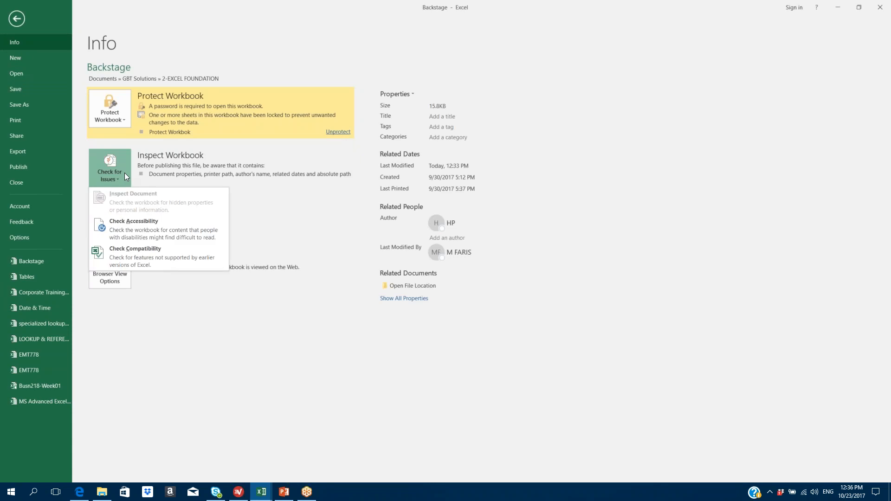
left_click(167, 305)
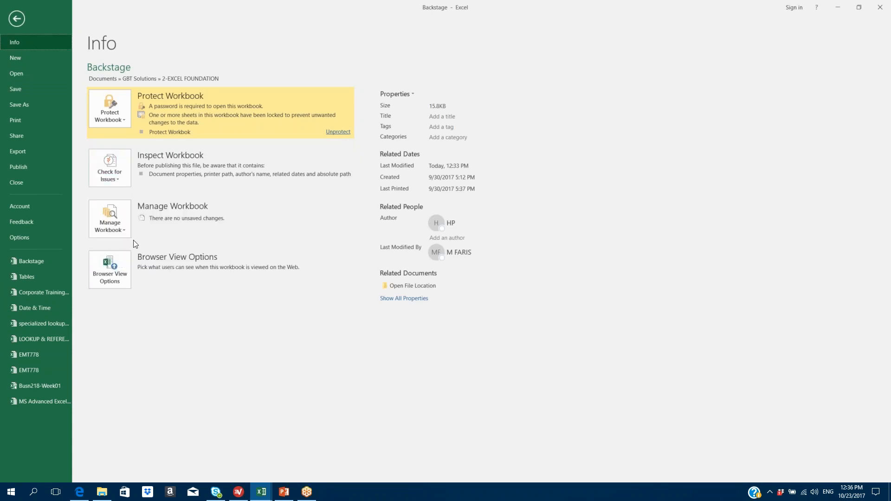
left_click(126, 229)
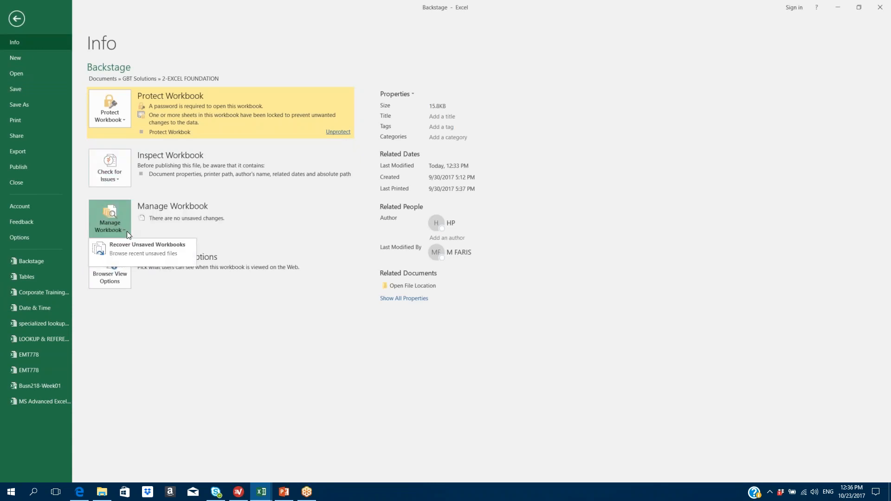
left_click(190, 321)
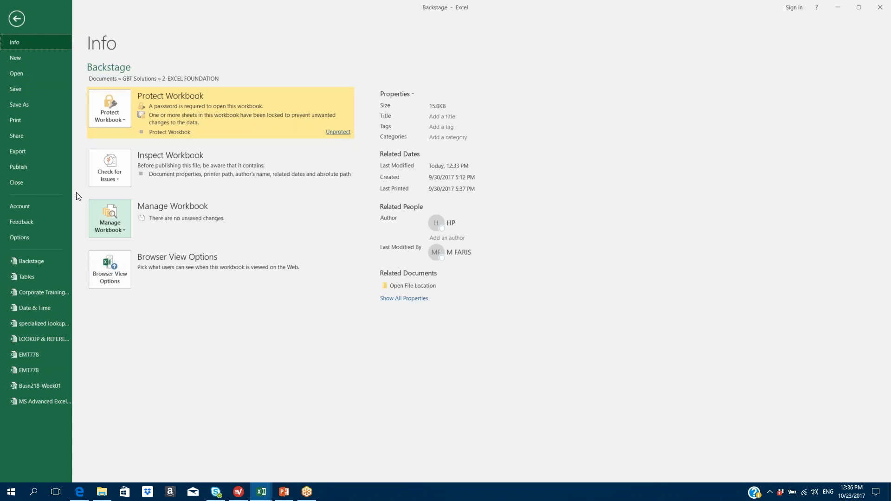
- View the New templates, then the Open page's list of recent workbooks
left_click(21, 61)
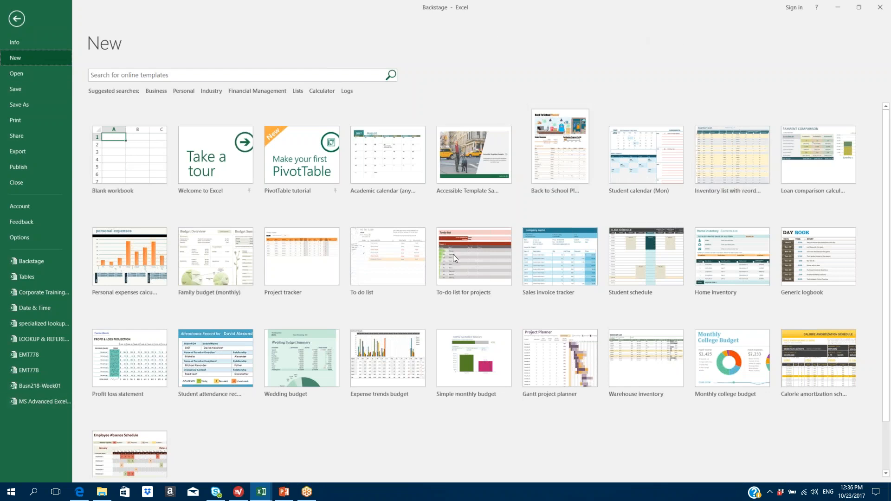
left_click(21, 76)
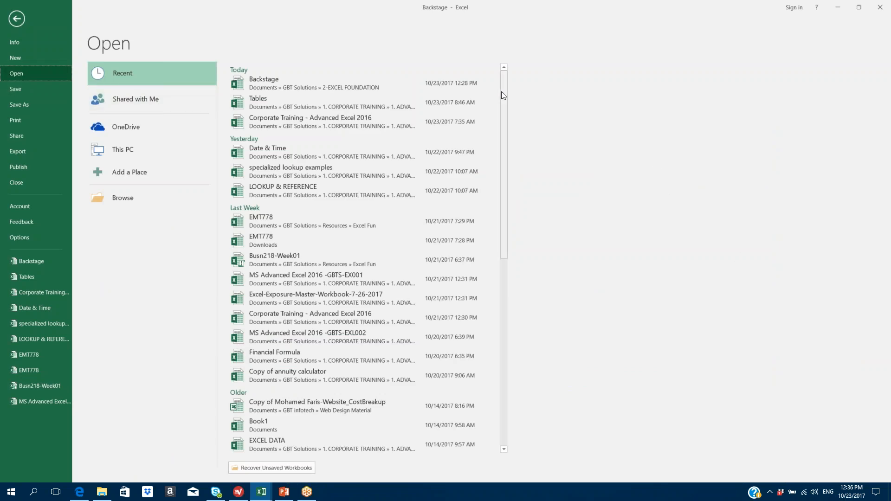
left_click_drag(501, 91, 505, 405)
left_click_drag(504, 265, 506, 370)
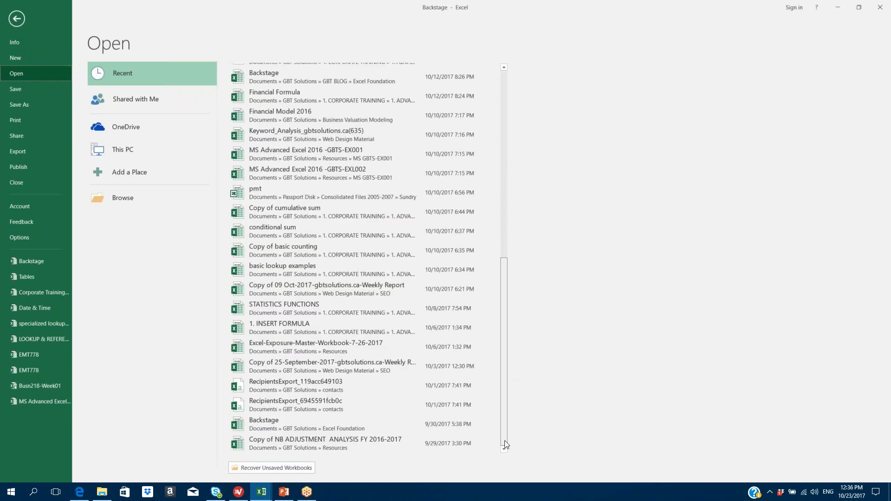
- Browse to the Backstage file in Documents > GBT Solutions > 2-EXCEL FOUNDATION
left_click(119, 196)
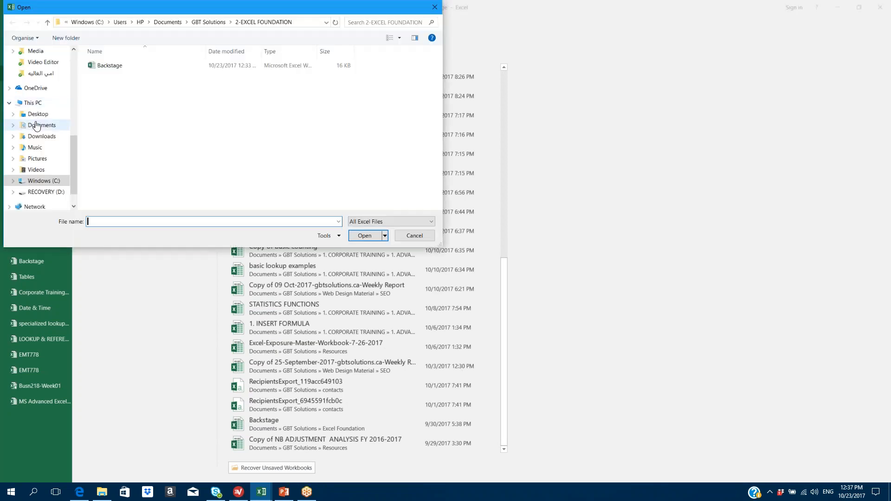
left_click(36, 125)
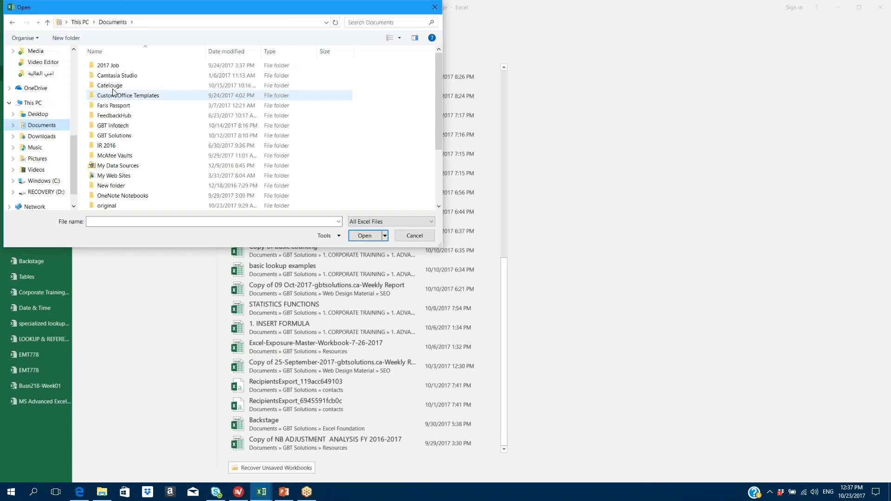
double_click(115, 134)
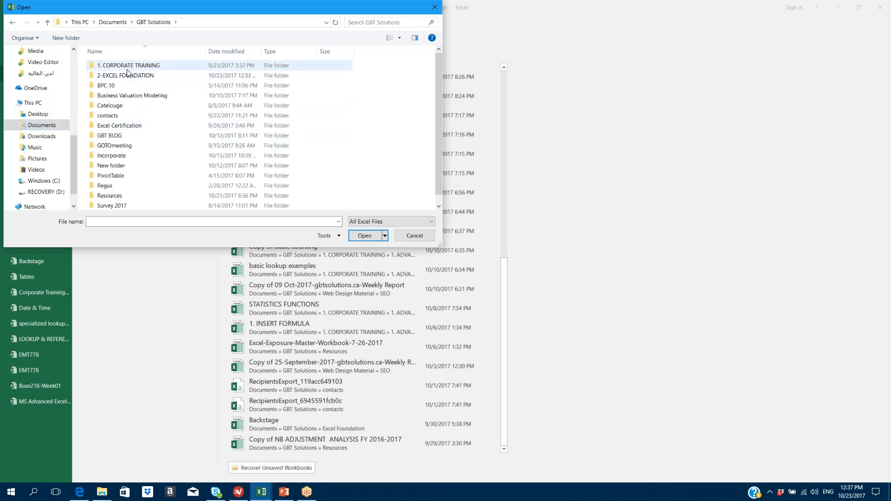
double_click(128, 77)
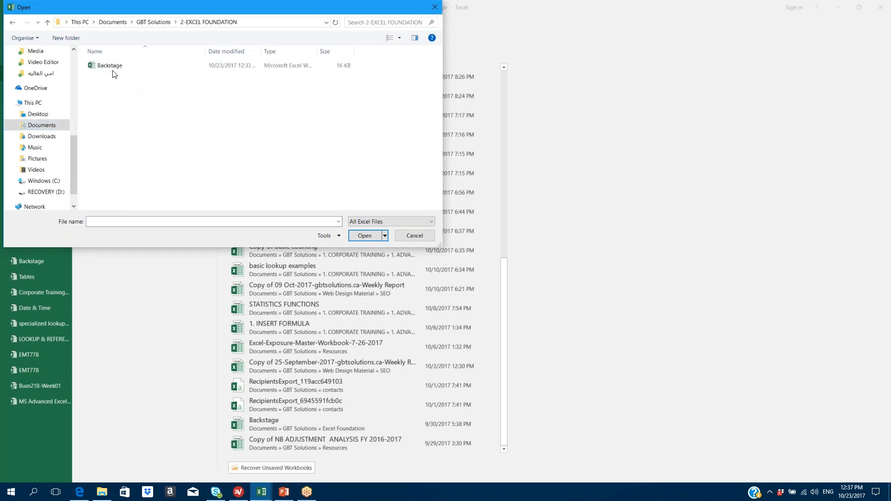
left_click(206, 67)
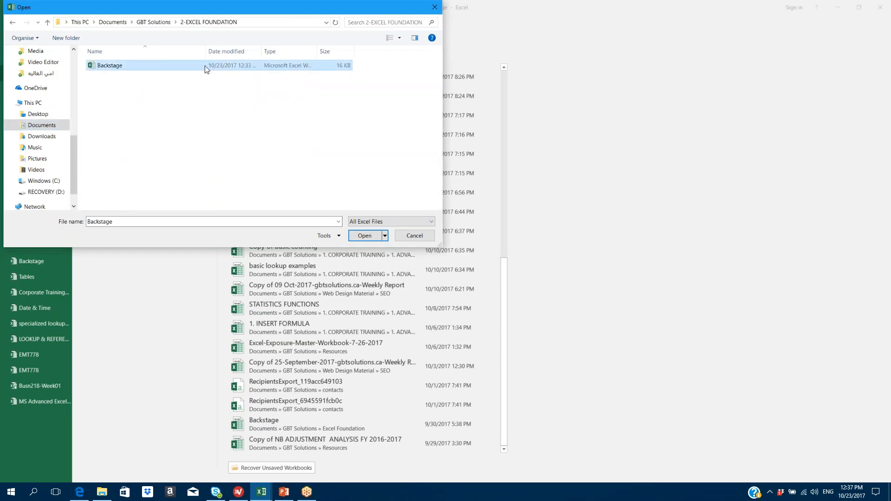
- Close the file browser without opening anything and return to the workbook's Info page
left_click(434, 7)
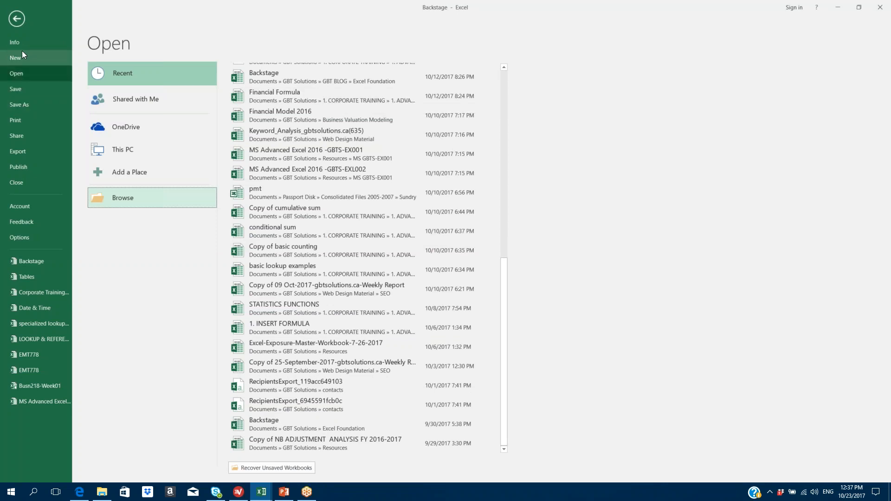
left_click(16, 18)
left_click(18, 26)
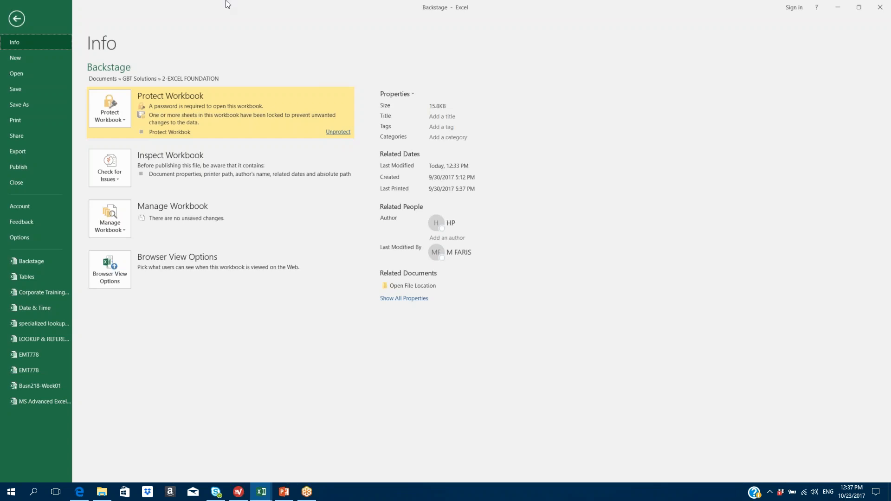
- Save the Backstage workbook and glance at its Print preview
left_click(35, 92)
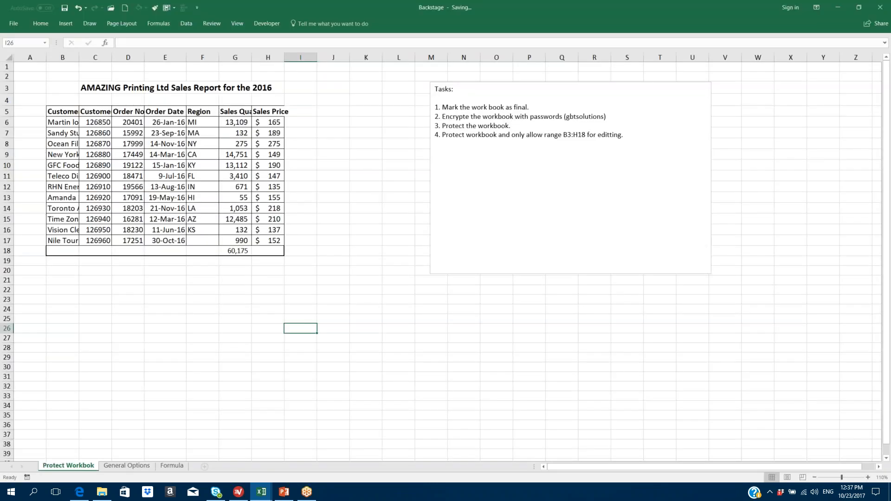
left_click(13, 25)
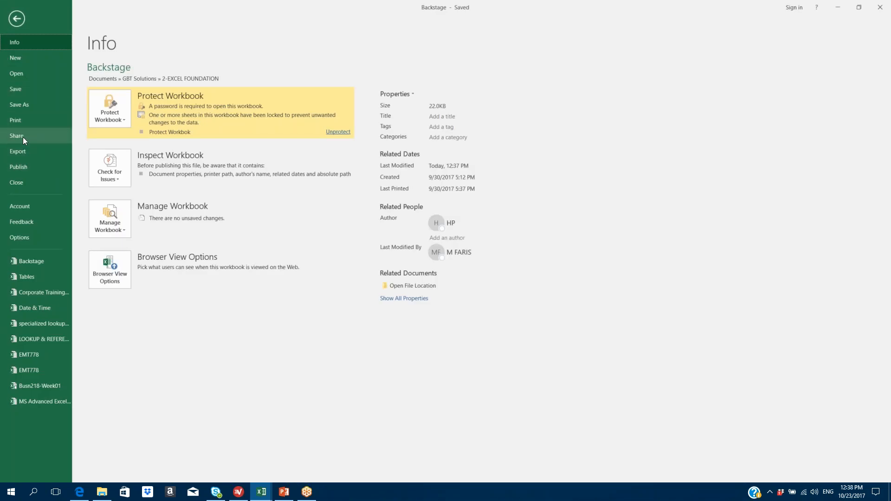
left_click(21, 121)
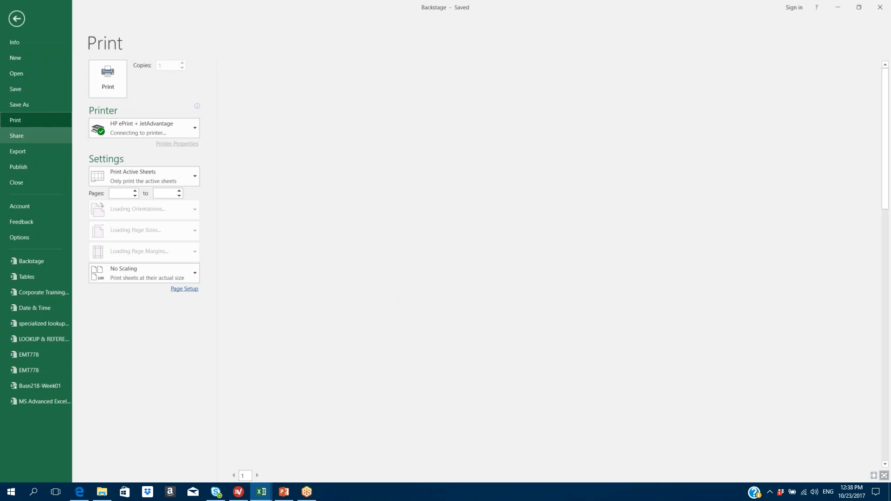
key("Escape")
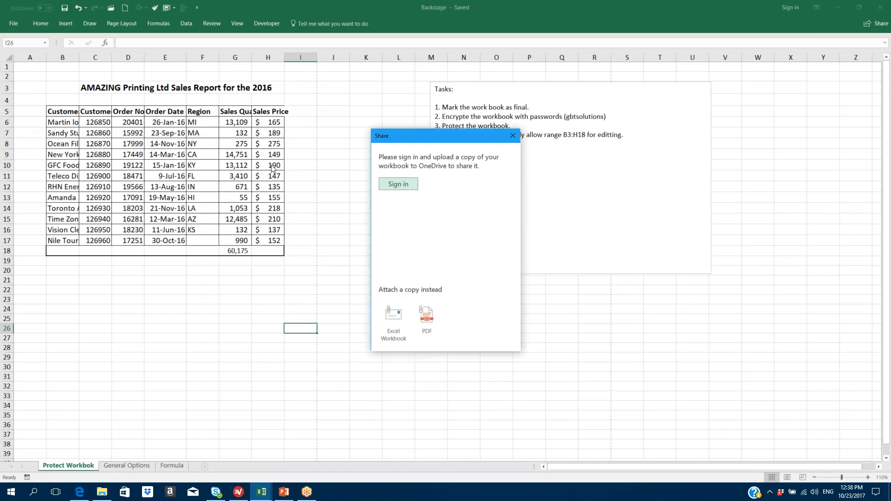
left_click(512, 137)
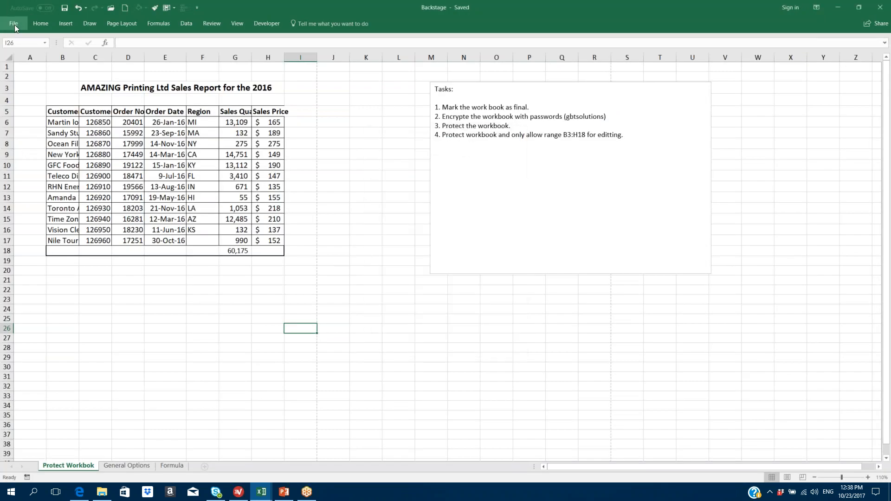
- Check Export's Change File Type options, then attach a copy to a new email
left_click(15, 24)
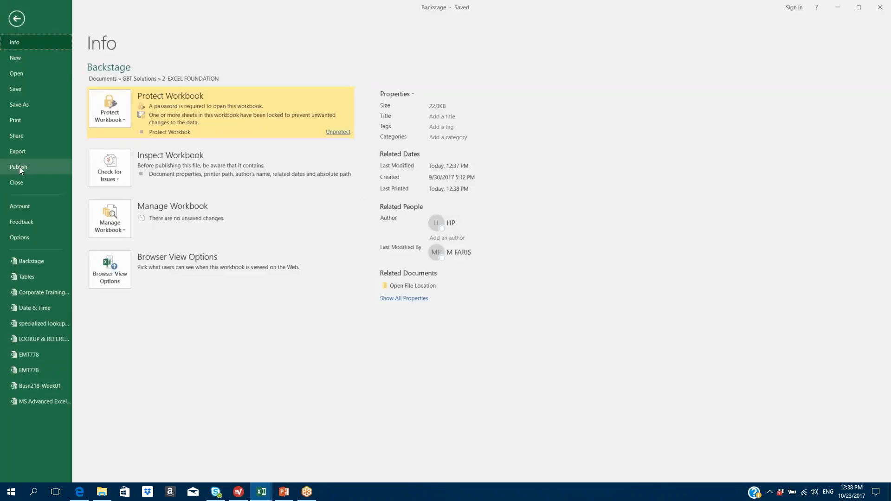
left_click(24, 154)
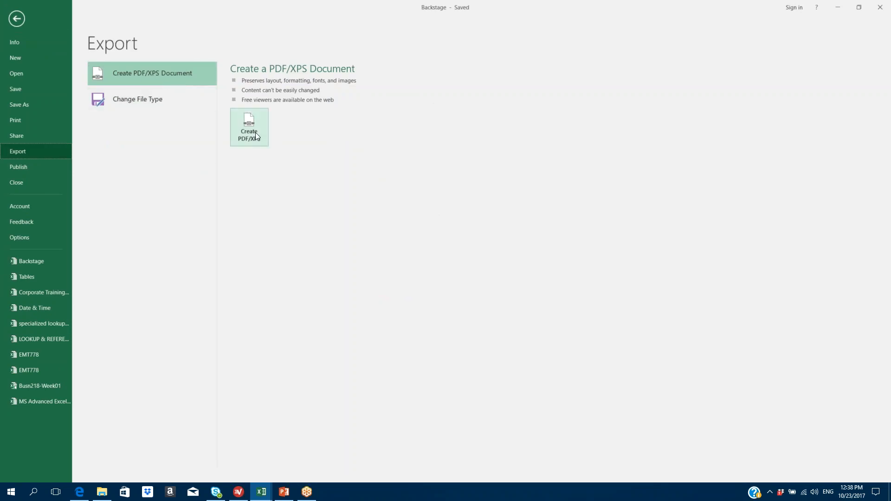
left_click(138, 98)
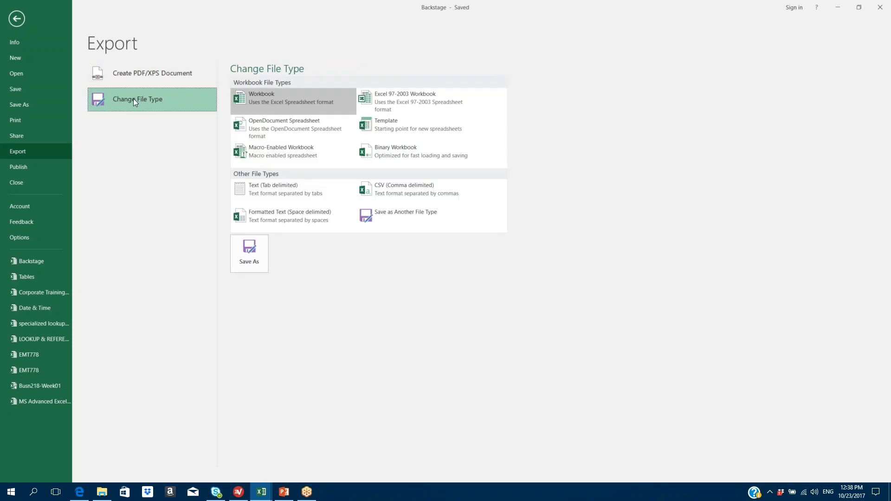
left_click(16, 135)
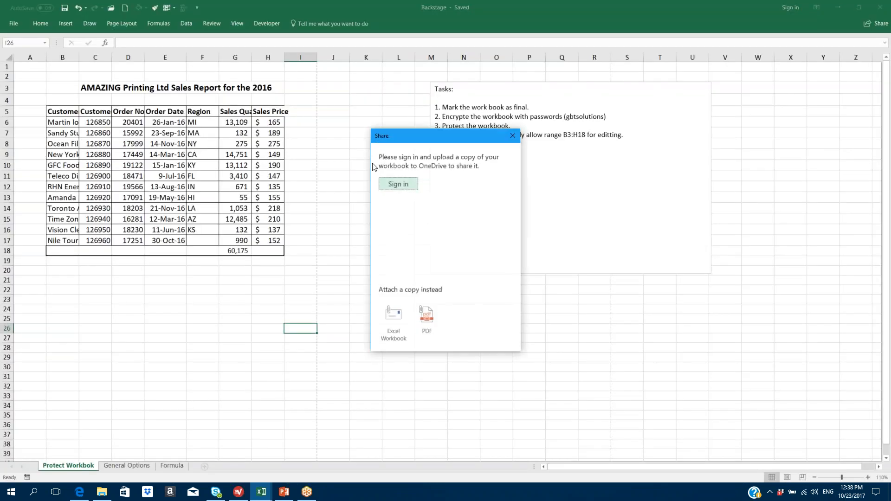
left_click(395, 321)
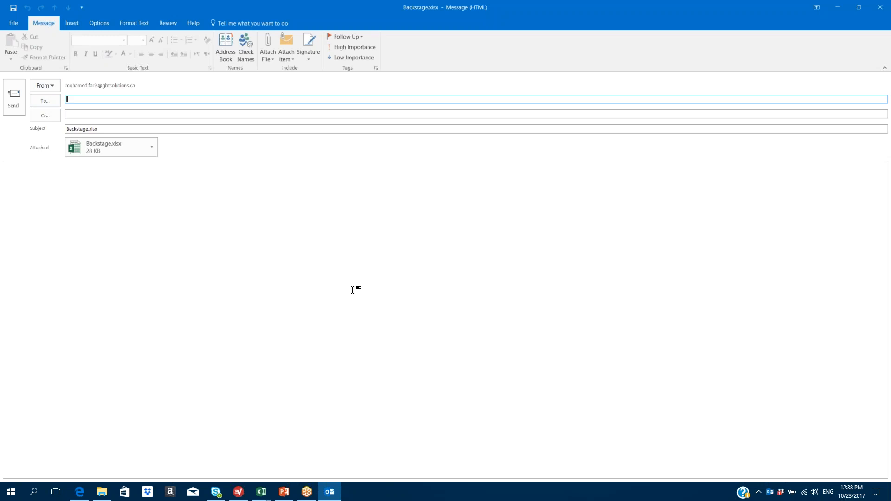
- Fill in the recipient from the autocomplete suggestion and send the Backstage.xlsx email
type("in")
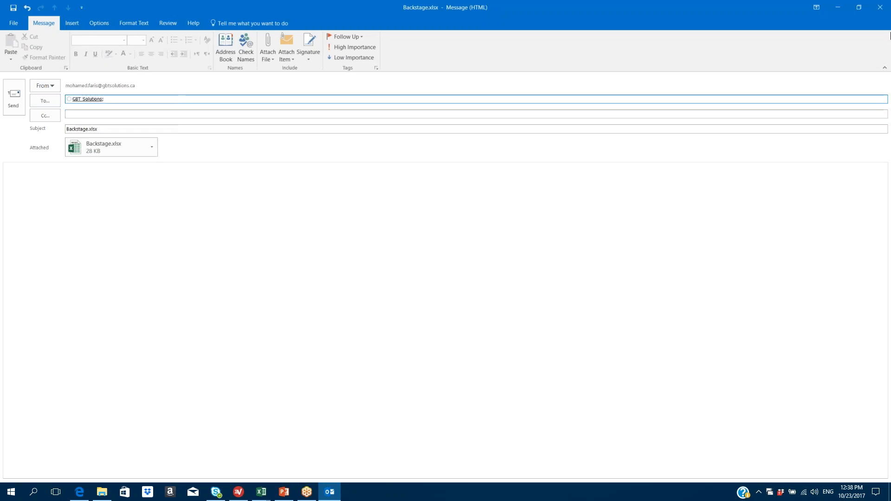
left_click(14, 98)
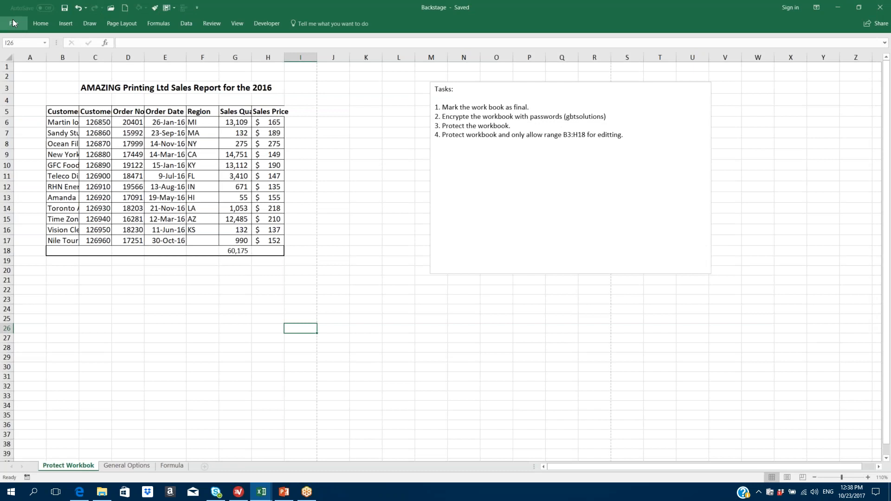
- Close the Share pane, check the Publish options, then close the Backstage workbook
left_click(13, 24)
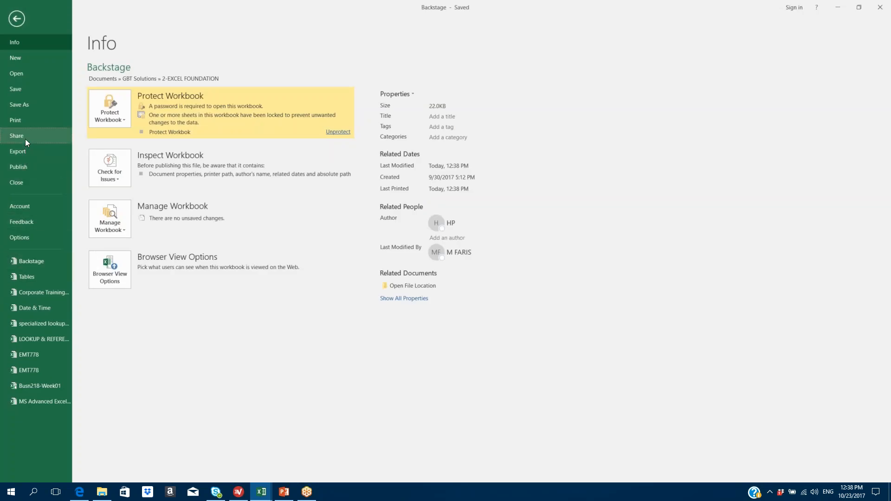
key("Escape")
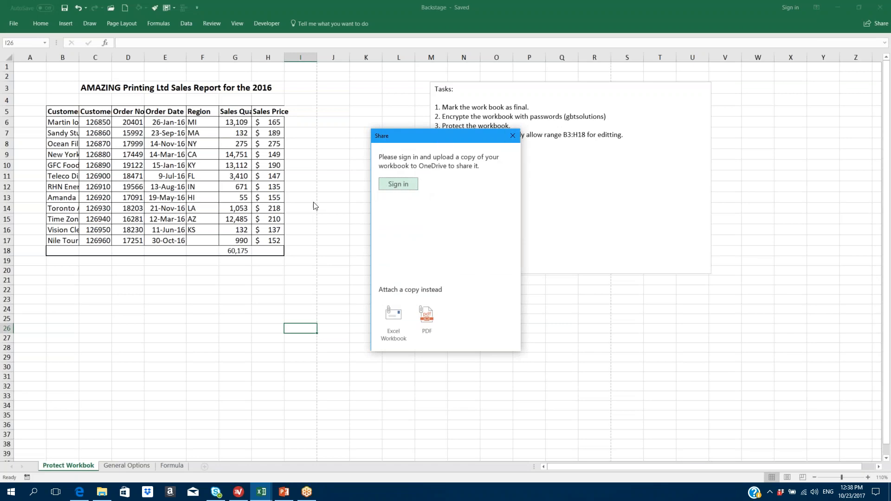
left_click(513, 136)
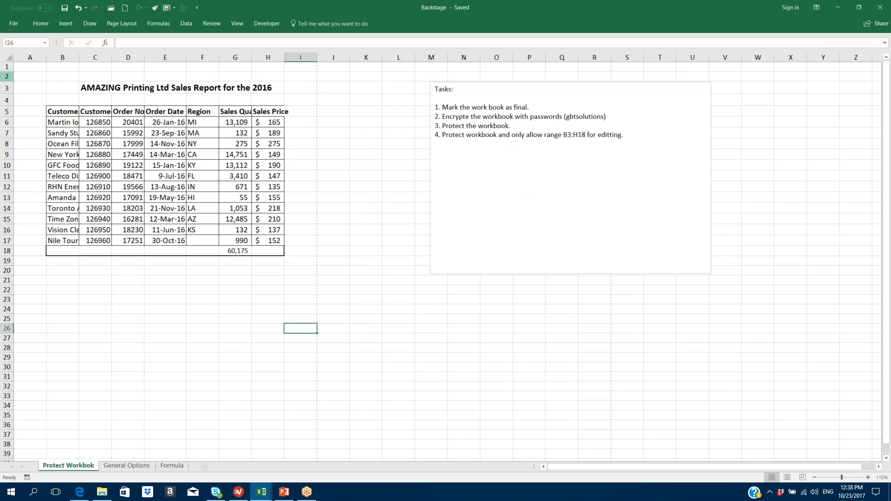
left_click(14, 23)
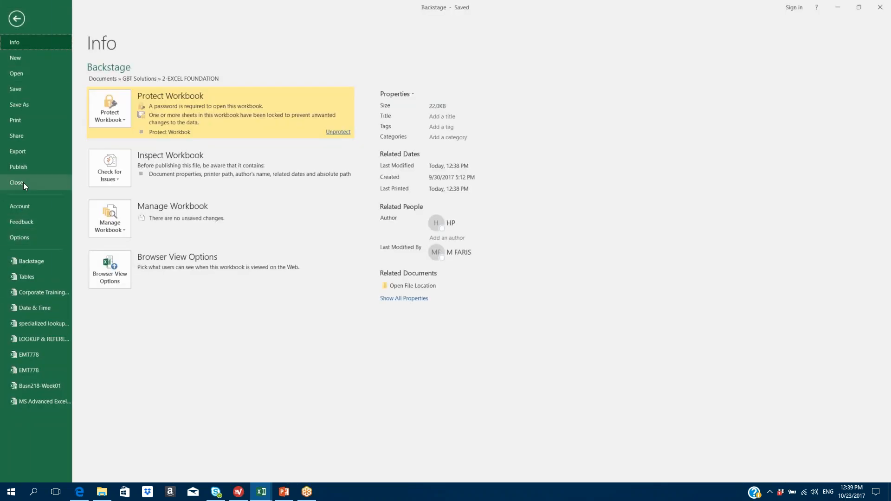
left_click(23, 168)
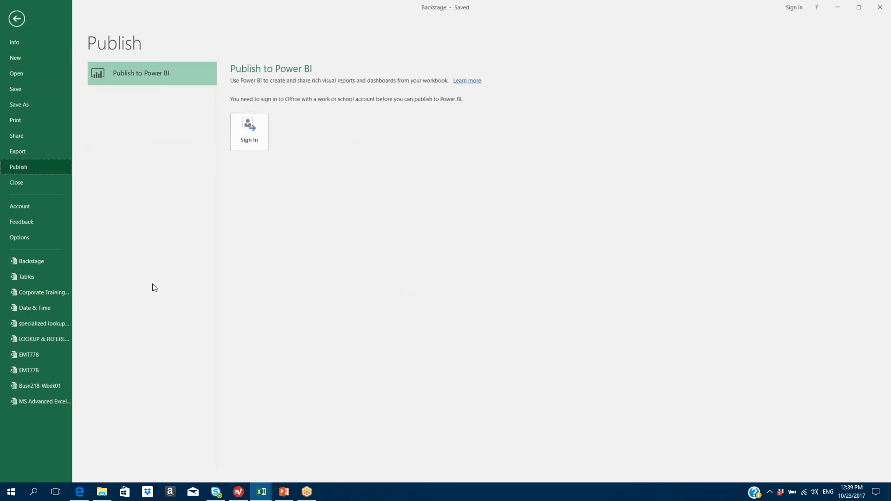
left_click(20, 181)
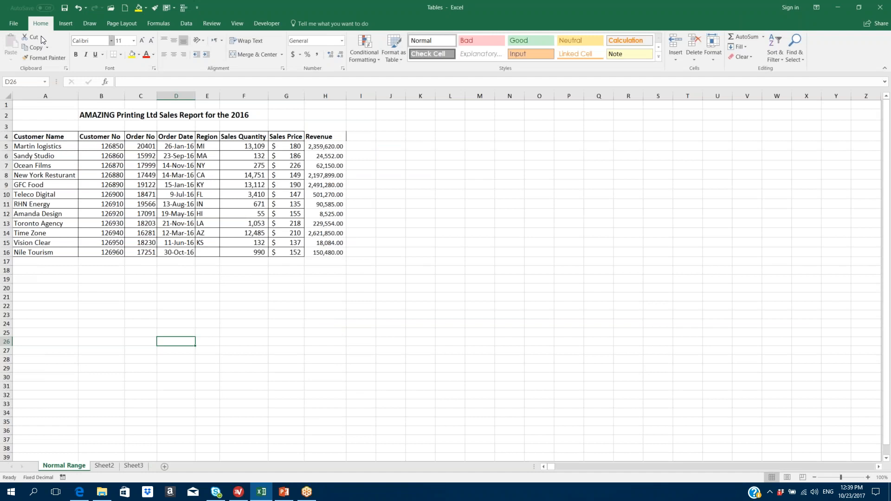
- Close the Tables workbook, cancelling the first prompt and choosing Save on the second
left_click(15, 24)
left_click(23, 184)
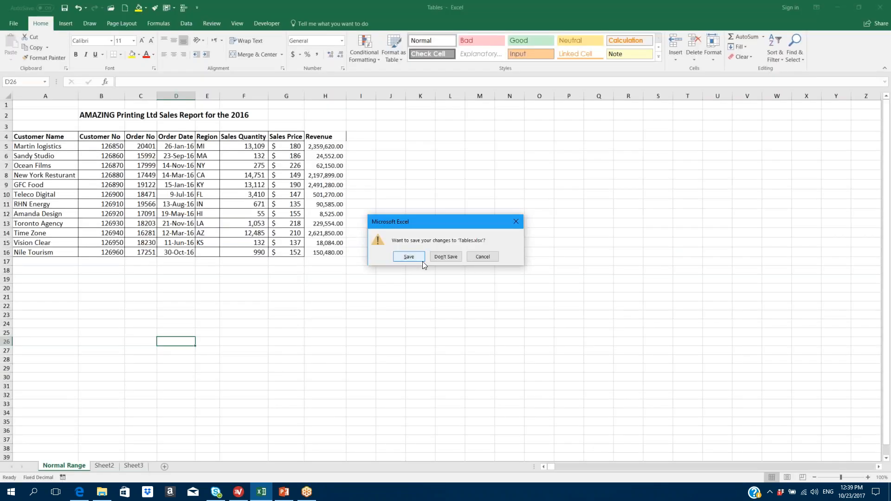
left_click(515, 223)
left_click(14, 24)
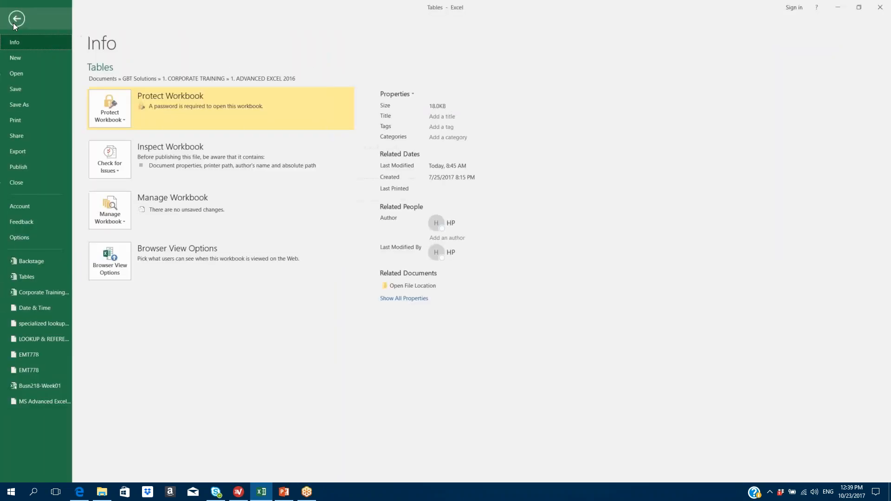
left_click(19, 183)
left_click(409, 257)
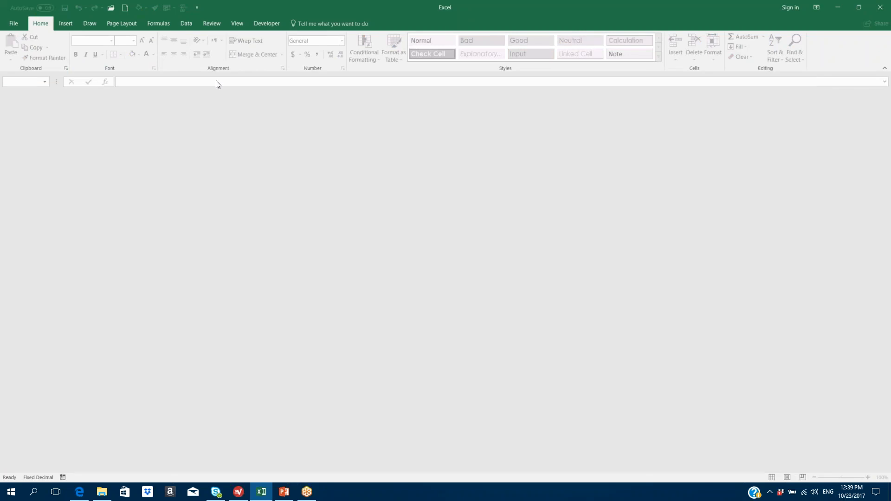
- Check the recent workbooks list, then create a blank workbook and select cell N13
left_click(11, 23)
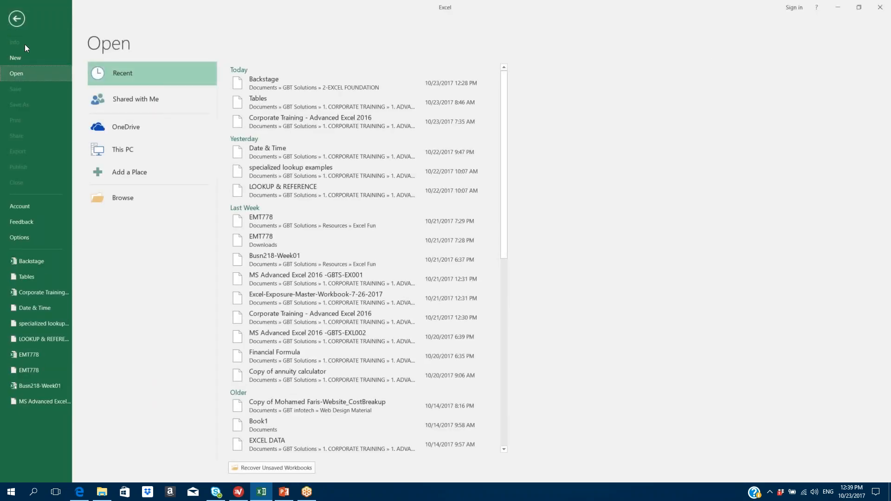
left_click(15, 19)
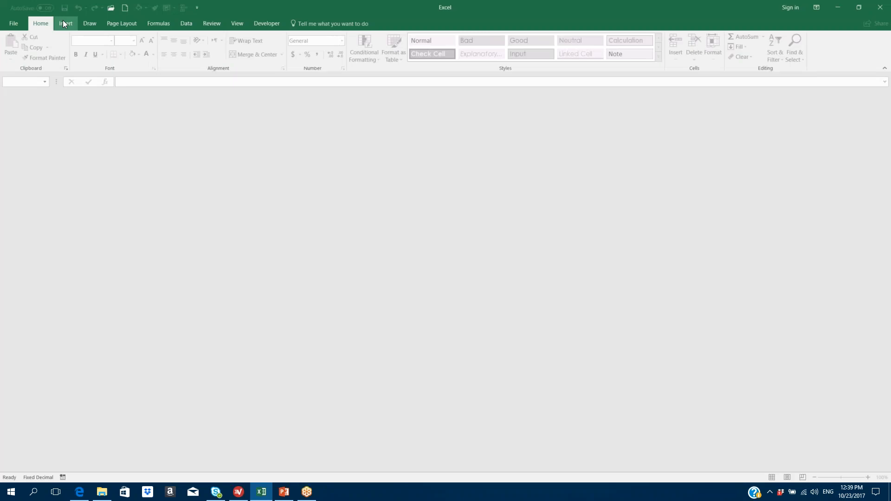
left_click(110, 8)
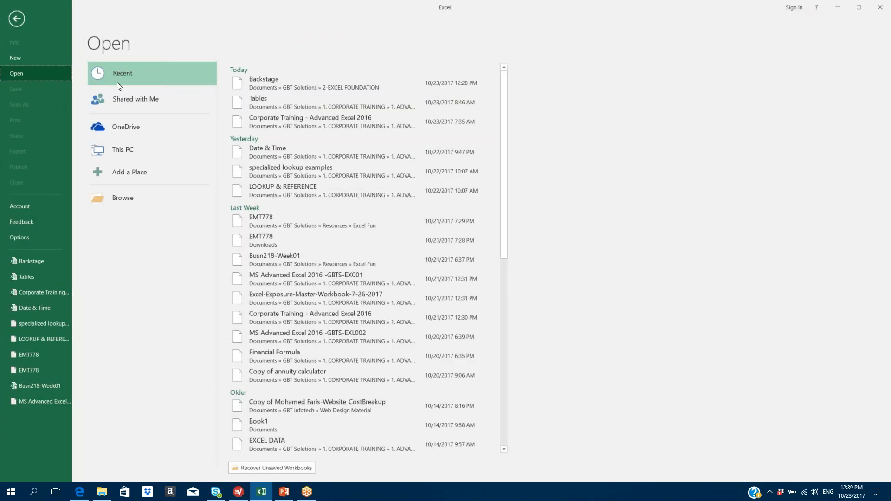
left_click(13, 18)
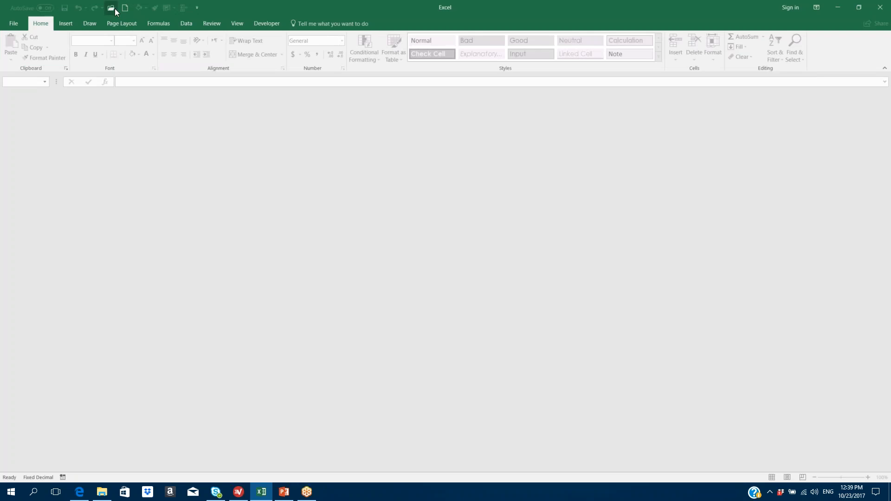
left_click(114, 8)
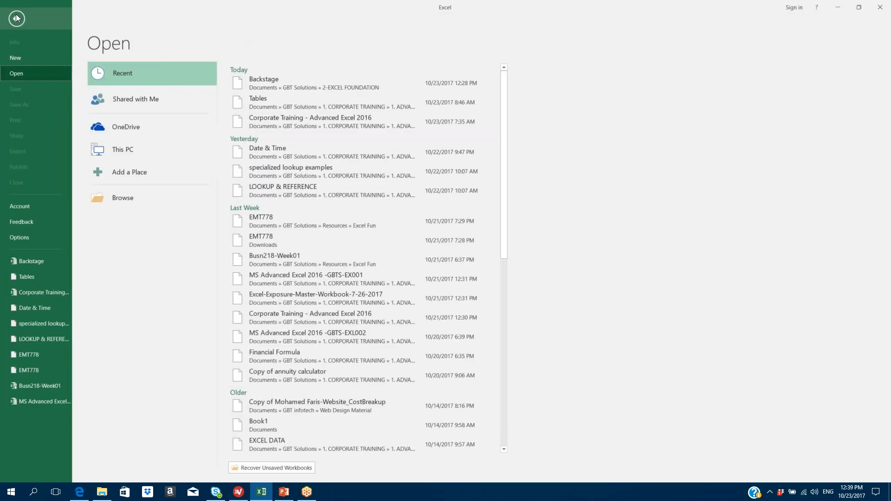
left_click(15, 17)
left_click(126, 9)
left_click(408, 202)
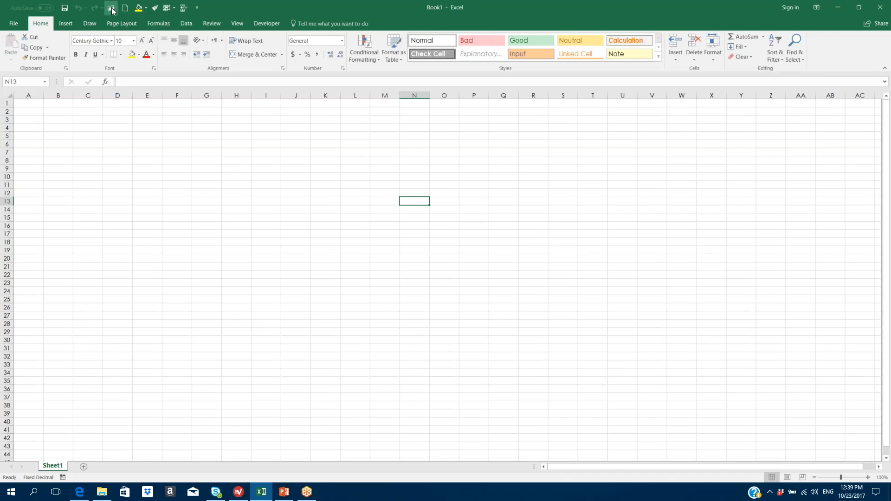
- Close Book1, create blank Book2, and show the recent workbooks list
left_click(12, 27)
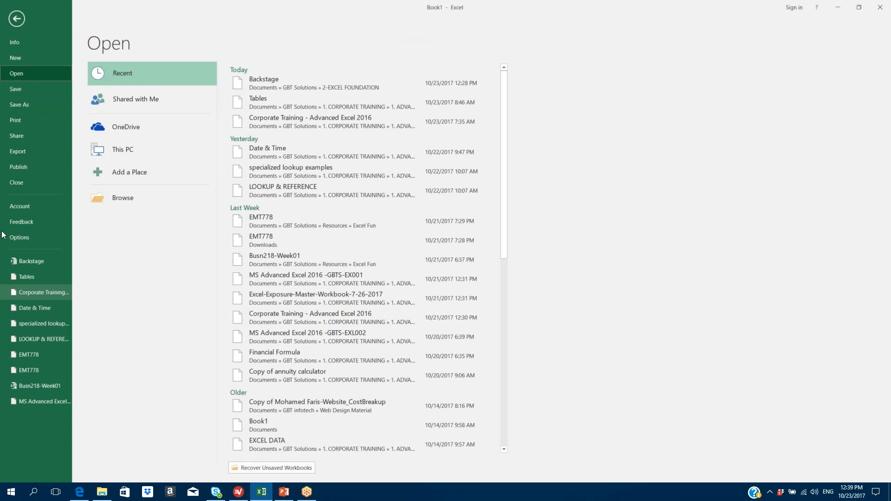
left_click(21, 182)
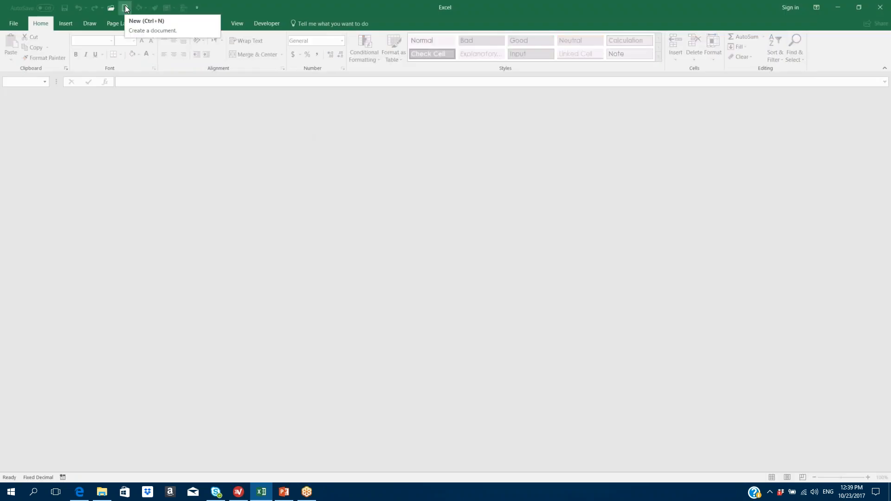
left_click(125, 7)
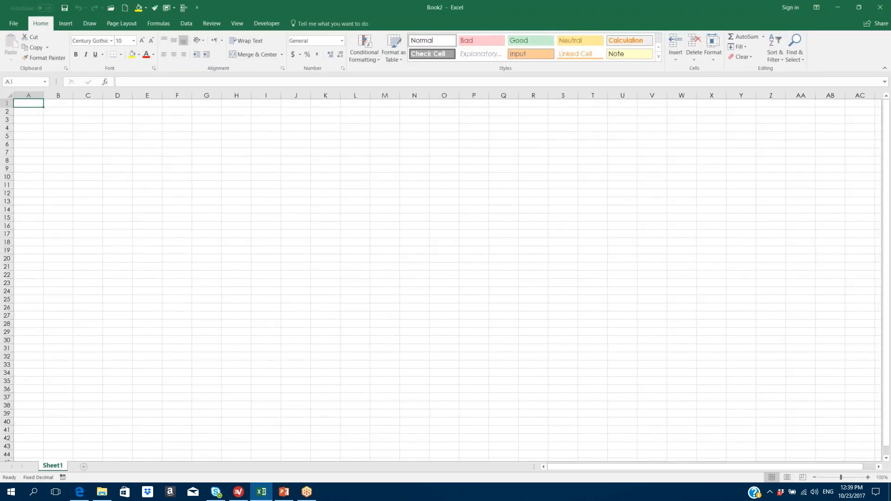
left_click(18, 25)
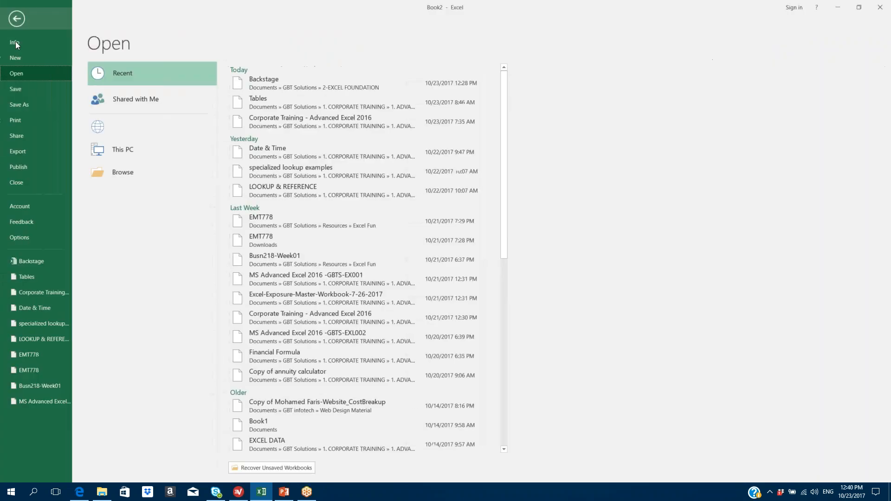
- View the Account and Feedback pages, then open Excel Options on the General page
left_click(27, 205)
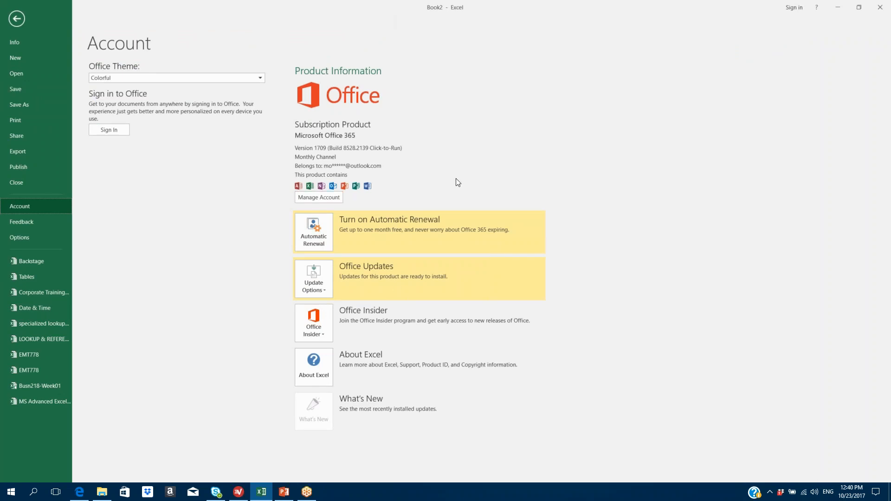
left_click(35, 221)
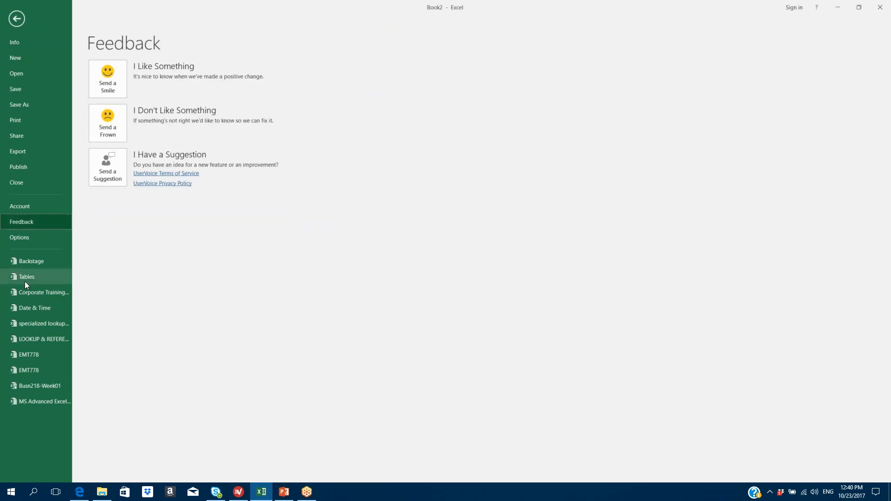
left_click(24, 238)
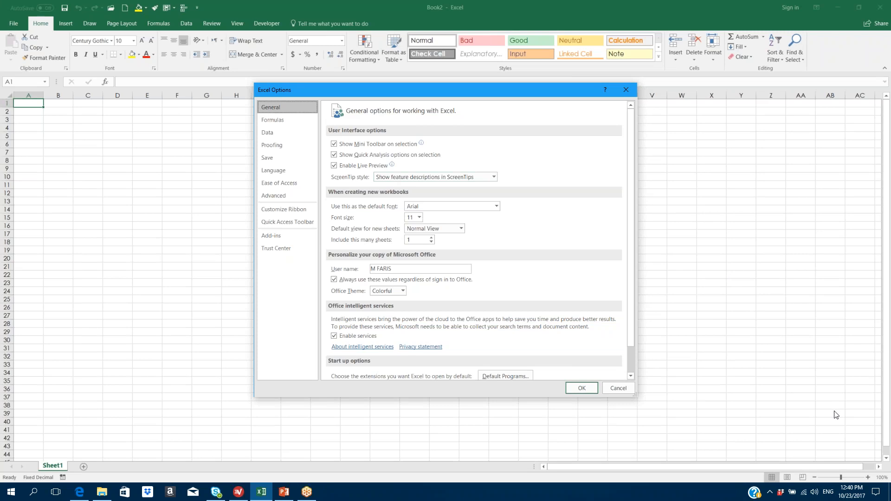
- Make Century Gothic size 12 the default font with 5 sheets per new workbook, and acknowledge the restart notice
key("ctrl+l")
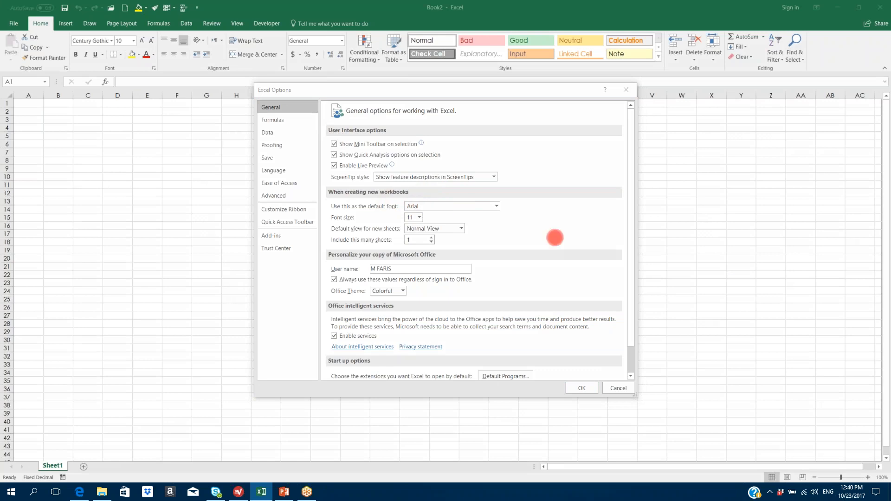
left_click(821, 437)
left_click(494, 206)
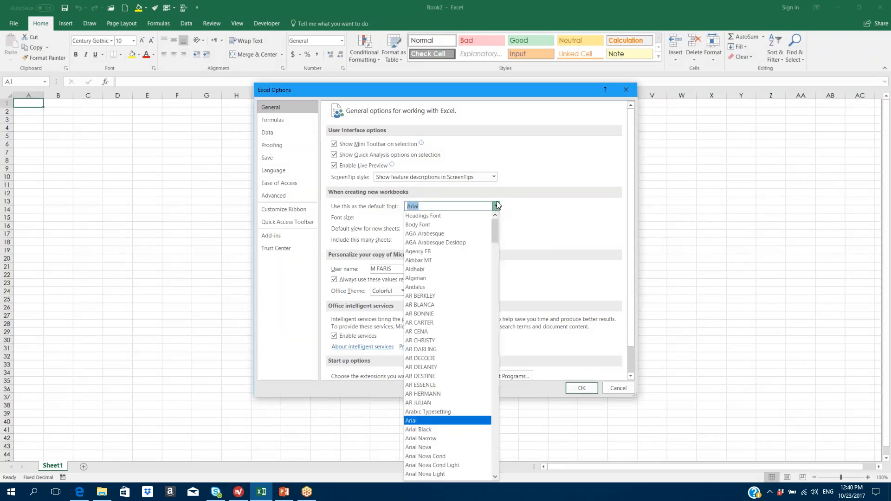
scroll(469, 273, "down", 6)
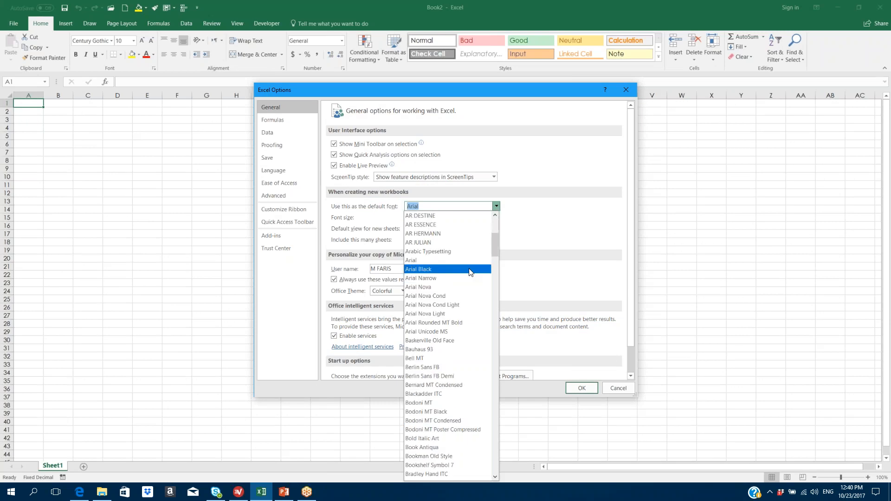
scroll(469, 273, "down", 4)
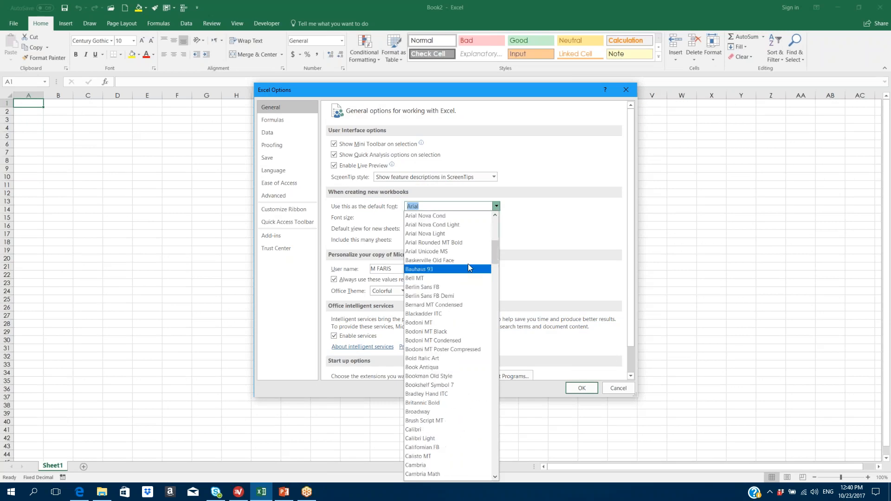
scroll(464, 271, "down", 3)
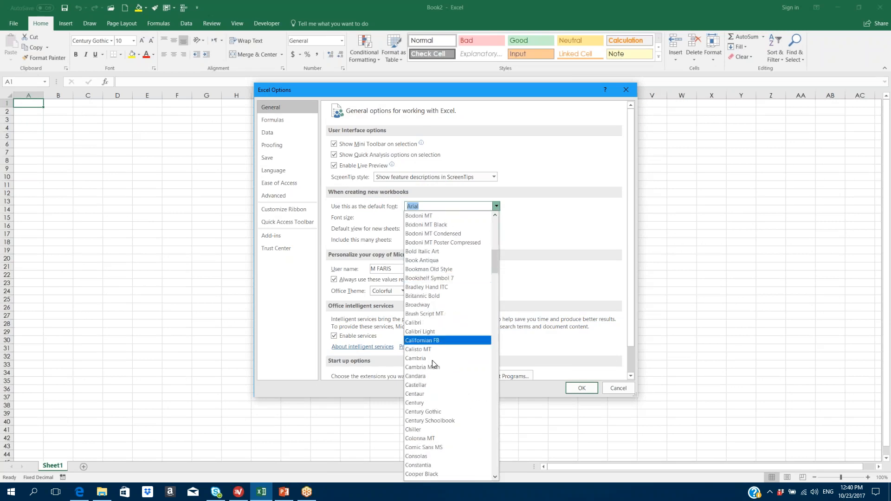
left_click(427, 411)
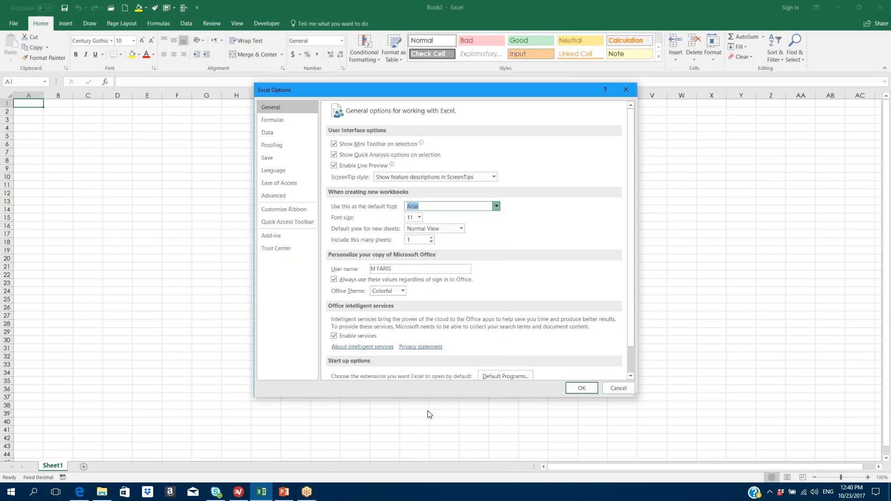
left_click(418, 219)
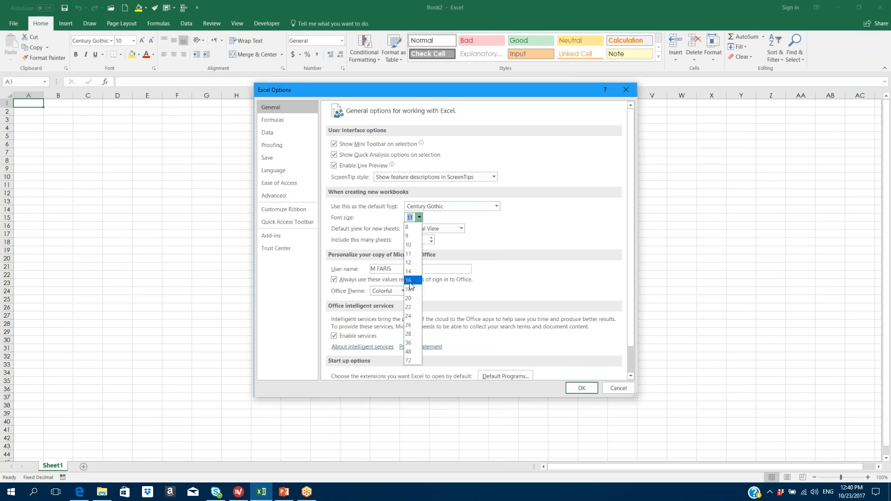
left_click(414, 262)
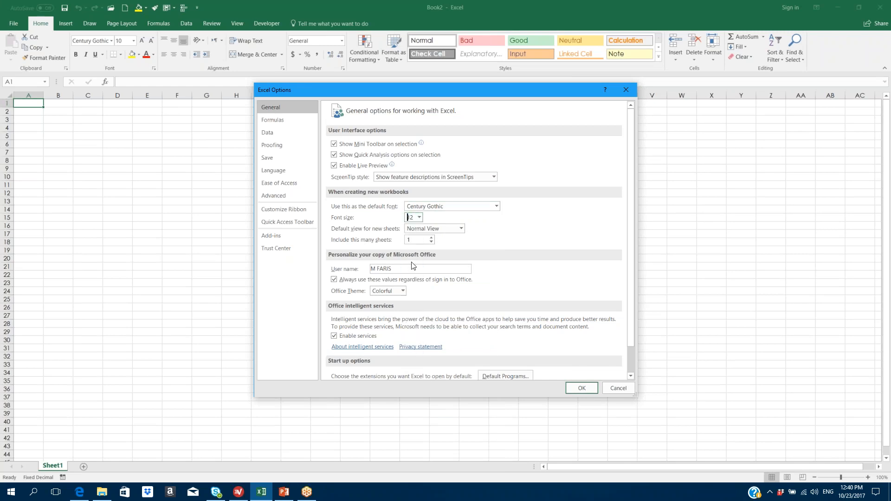
left_click(430, 238)
left_click(589, 389)
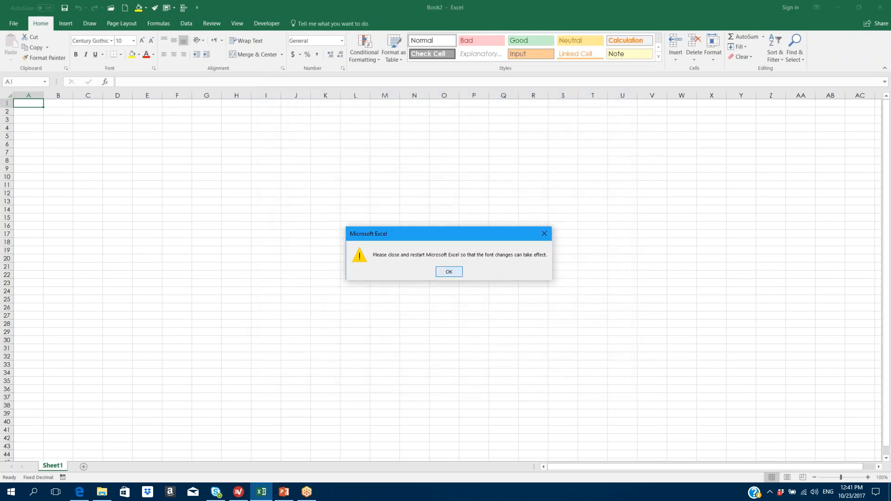
left_click(453, 272)
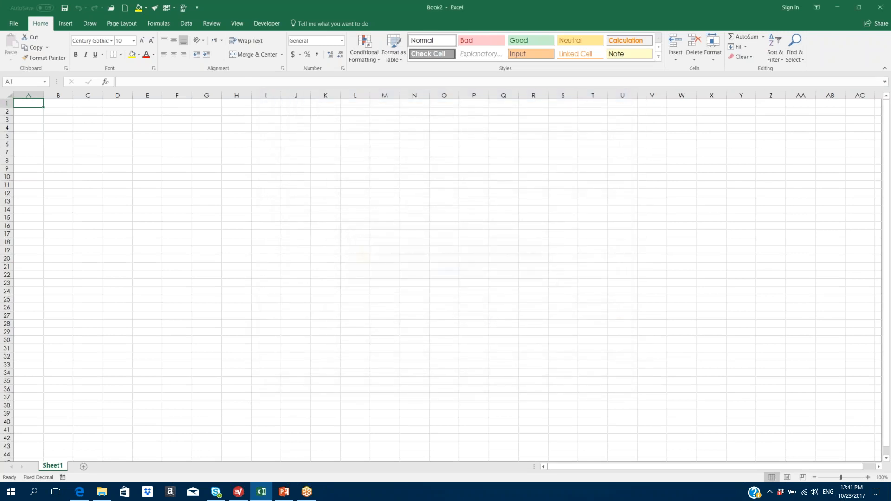
- Create a new blank workbook from the File page
left_click(14, 23)
left_click(18, 59)
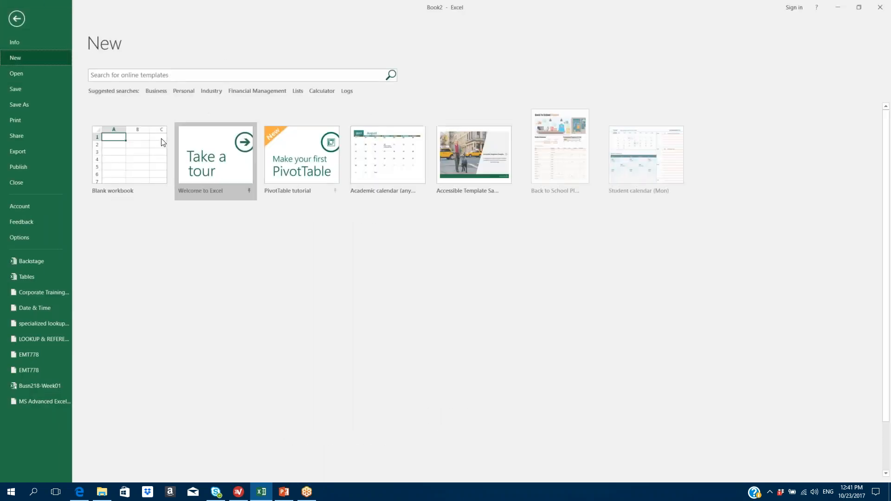
left_click(129, 157)
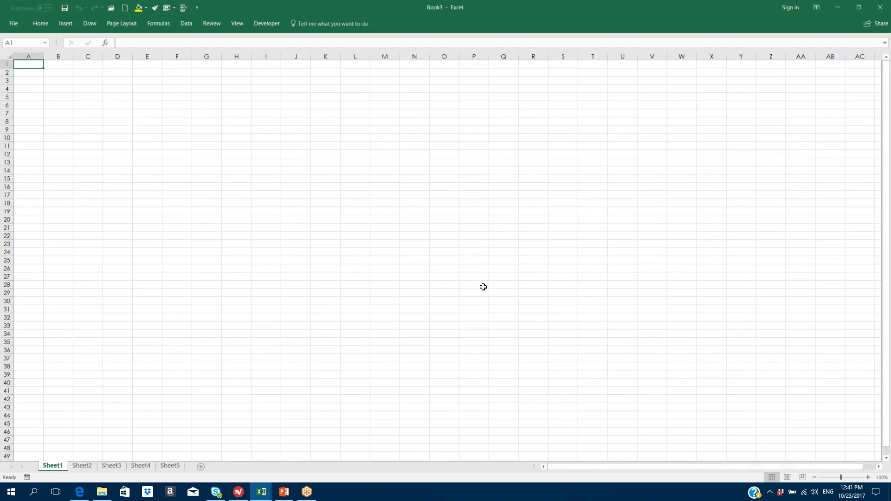
- Enter the test text 'nASASKNlkv' in cell F13 of Sheet5
left_click(82, 467)
key("ctrl+Page_Down")
key("ctrl+Page_Down")
key("ctrl+Page_Down")
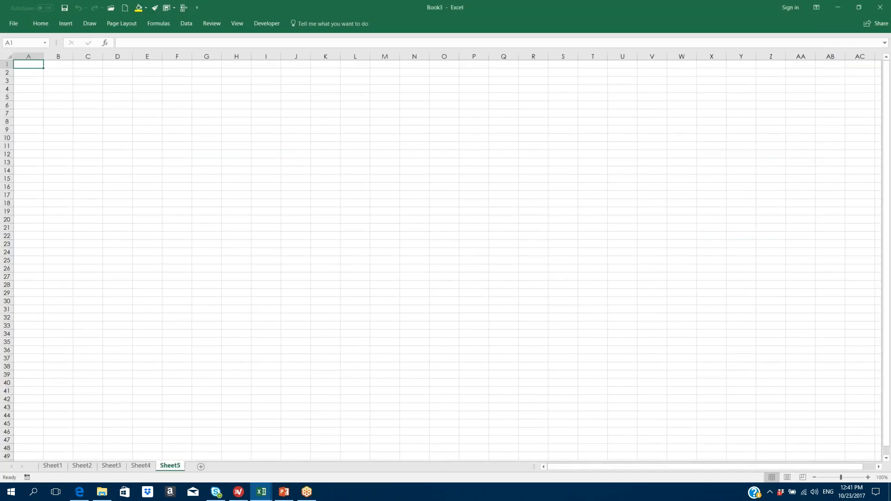
left_click(182, 164)
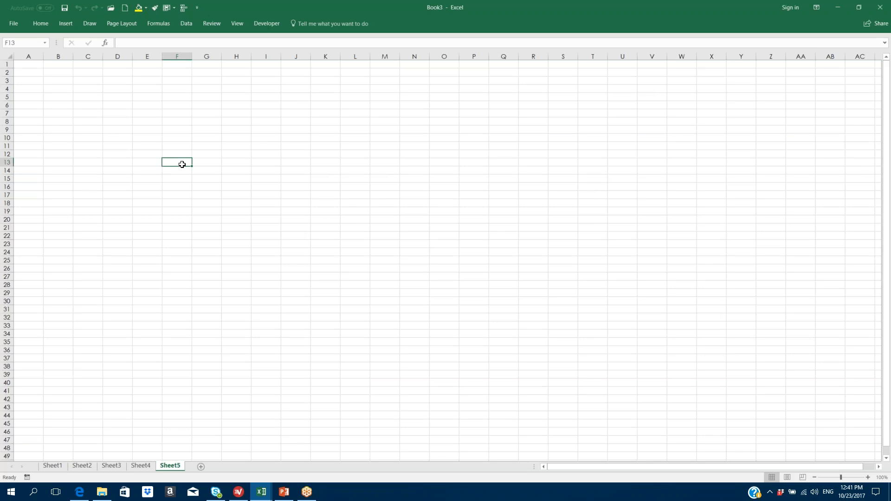
type("nASASKNlkv")
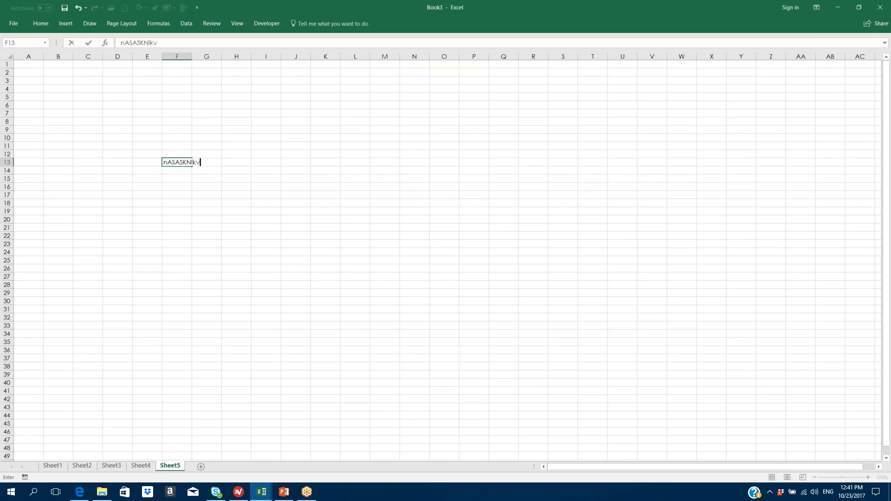
key("Return")
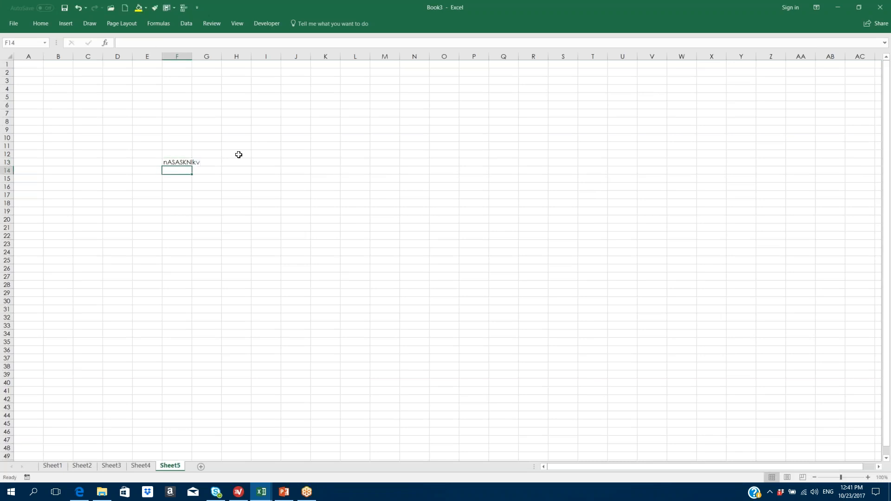
- Set the F13 text to font size 12 and show the workbook's Info page
left_click(176, 164)
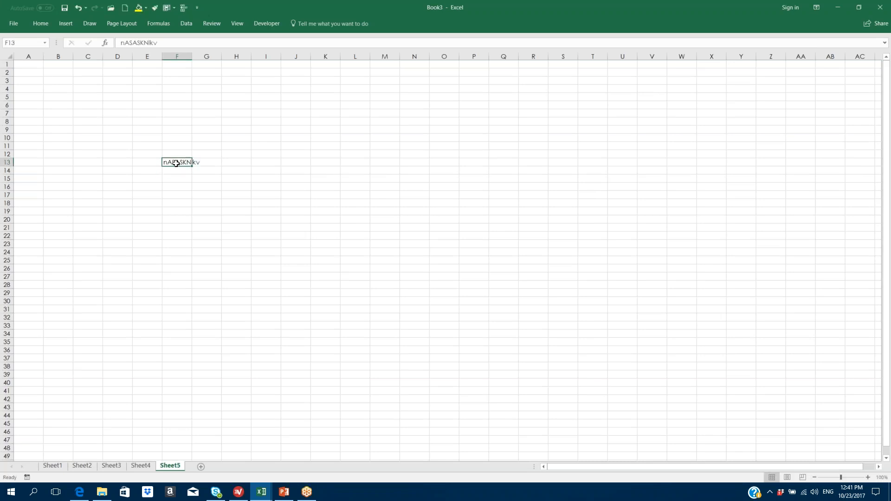
left_click(40, 22)
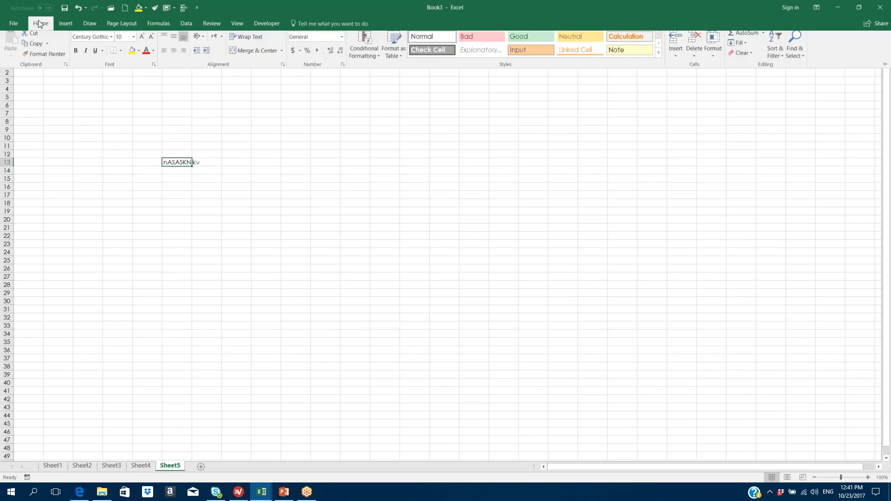
left_click(134, 43)
left_click(121, 88)
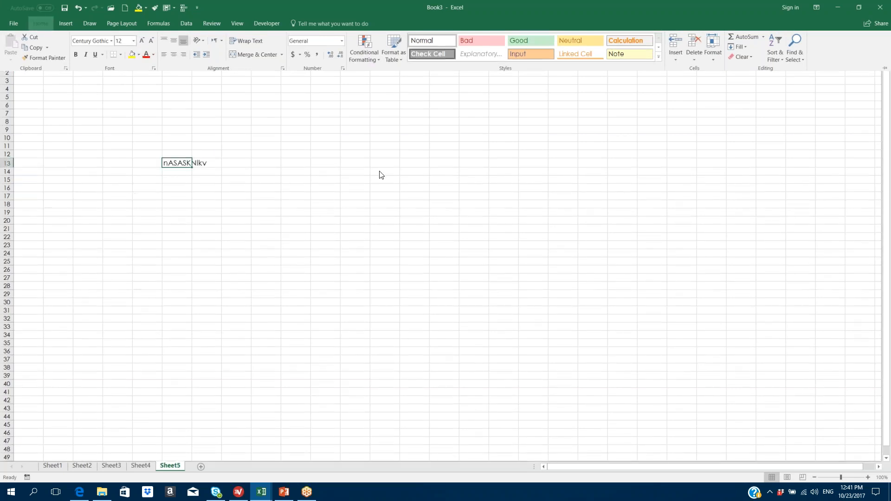
key("ctrl+F1")
left_click(147, 180)
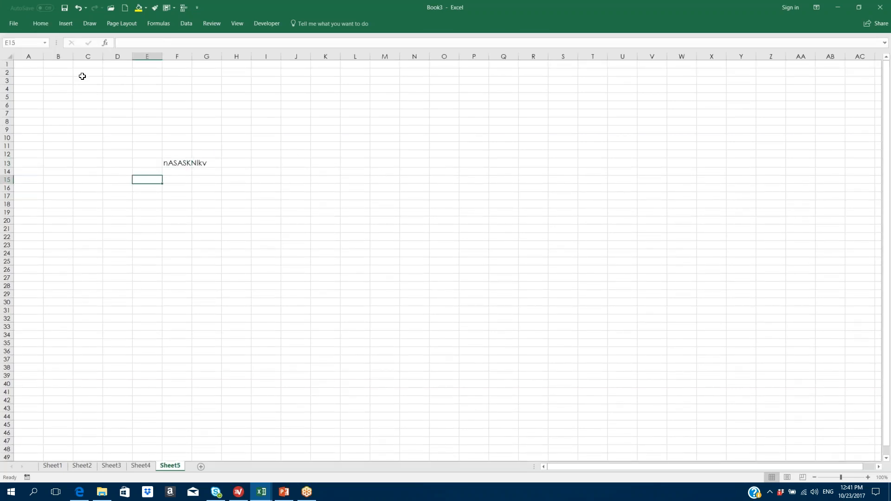
left_click(13, 22)
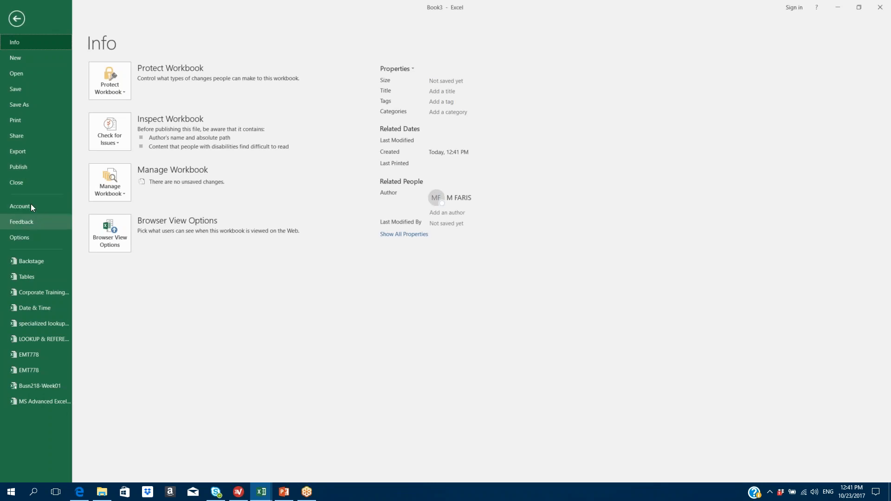
- Switch the Office Theme to Dark Gray
key("Escape")
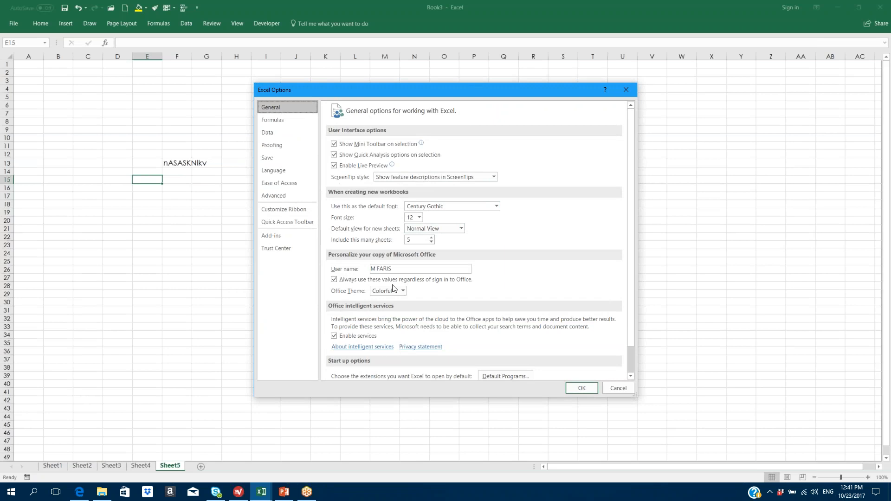
left_click_drag(392, 269, 292, 267)
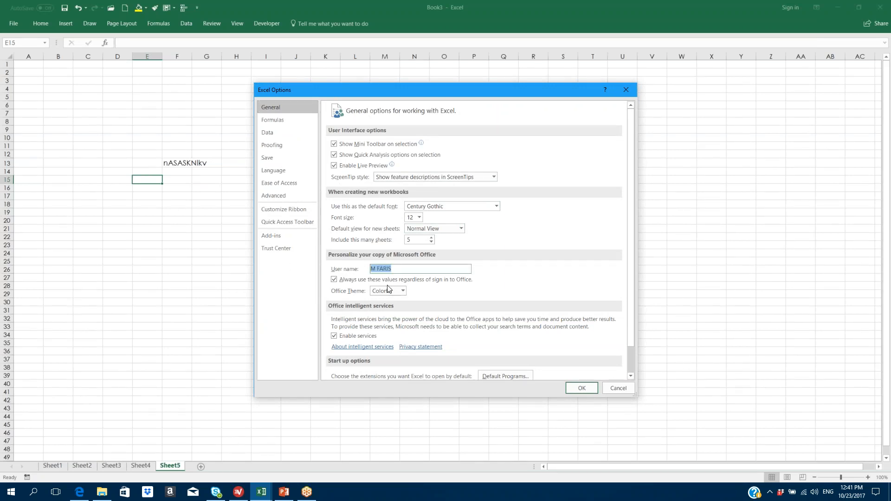
left_click(403, 291)
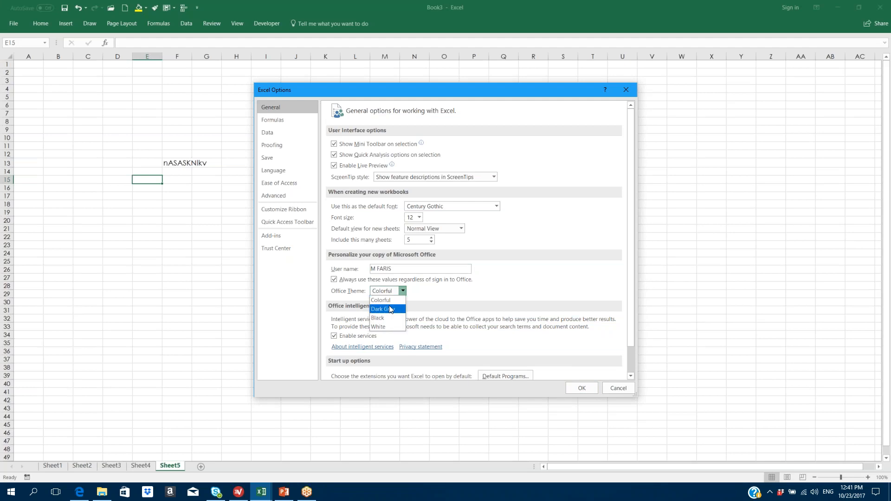
left_click(384, 309)
left_click(580, 388)
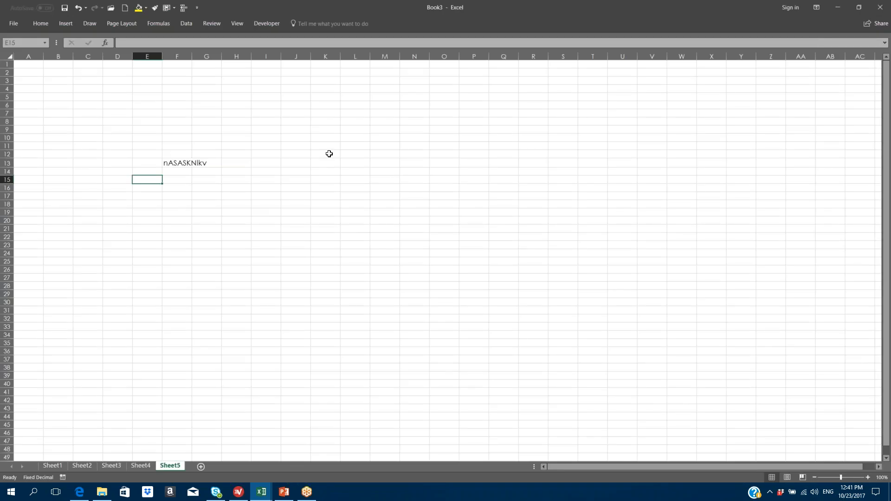
- Change the Office Theme to White
left_click(328, 154)
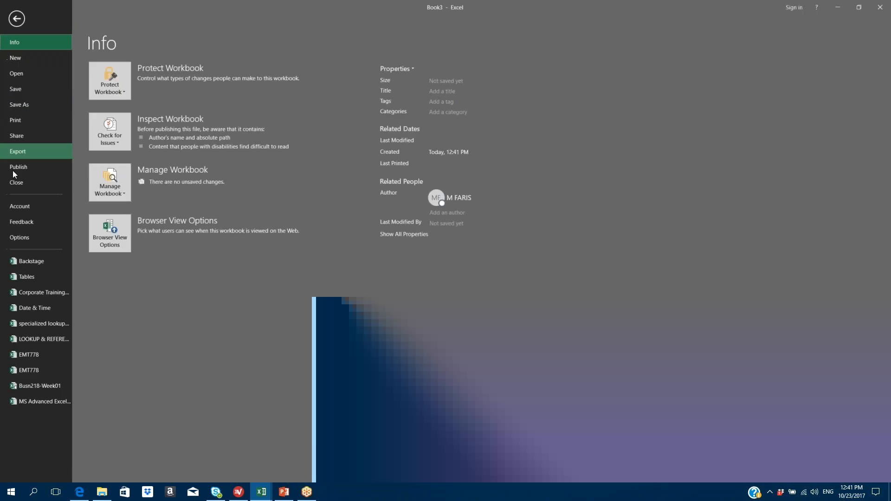
left_click(24, 237)
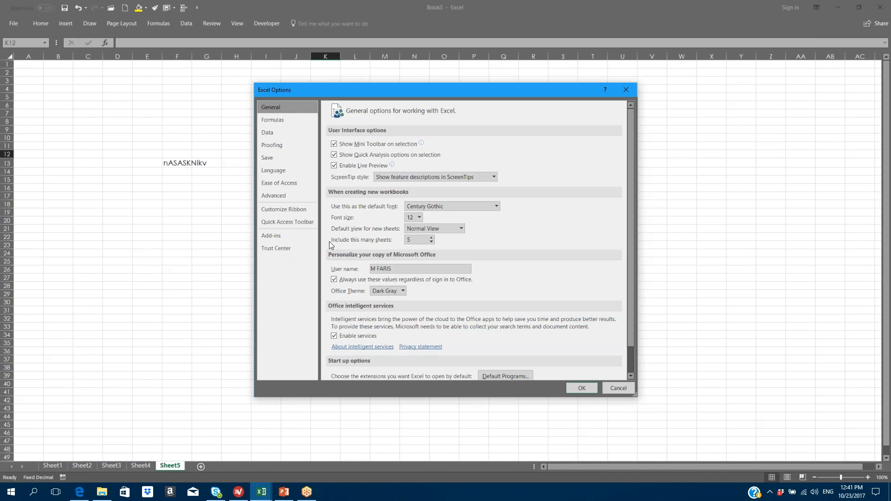
left_click(402, 291)
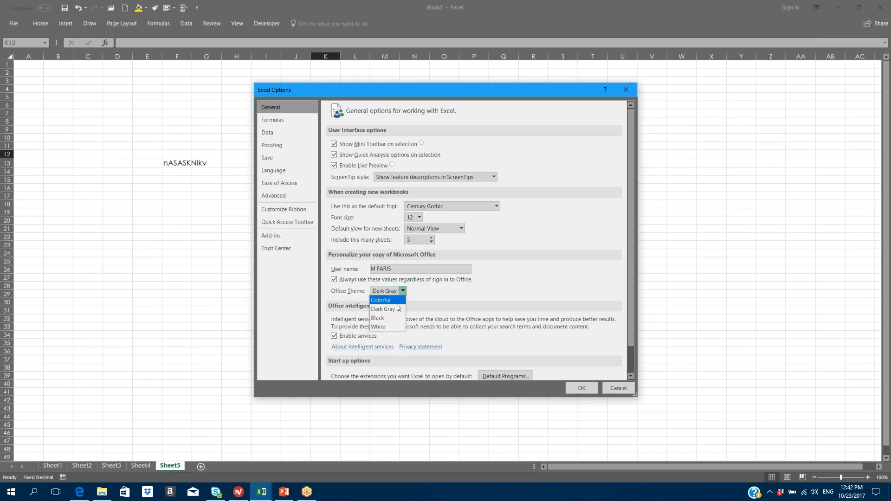
left_click(386, 327)
left_click(582, 389)
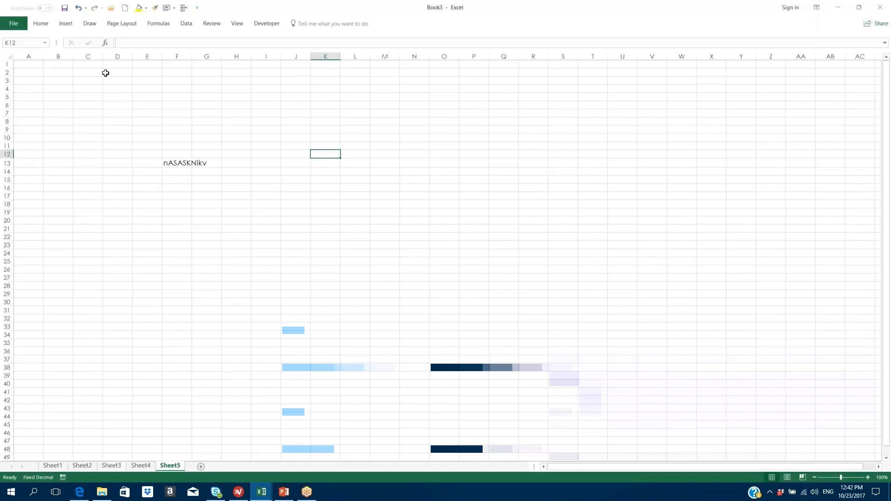
- Restore the Colorful Office Theme and return to the workbook's Info view
left_click(14, 23)
left_click(19, 238)
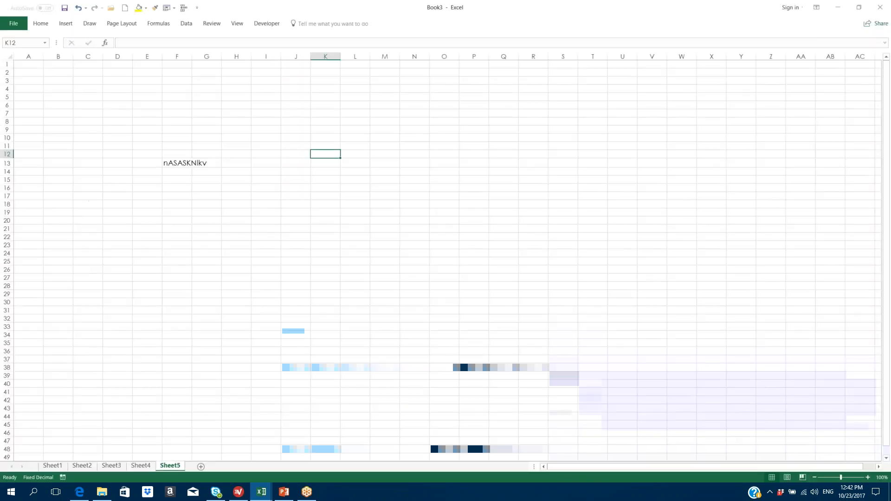
left_click(402, 291)
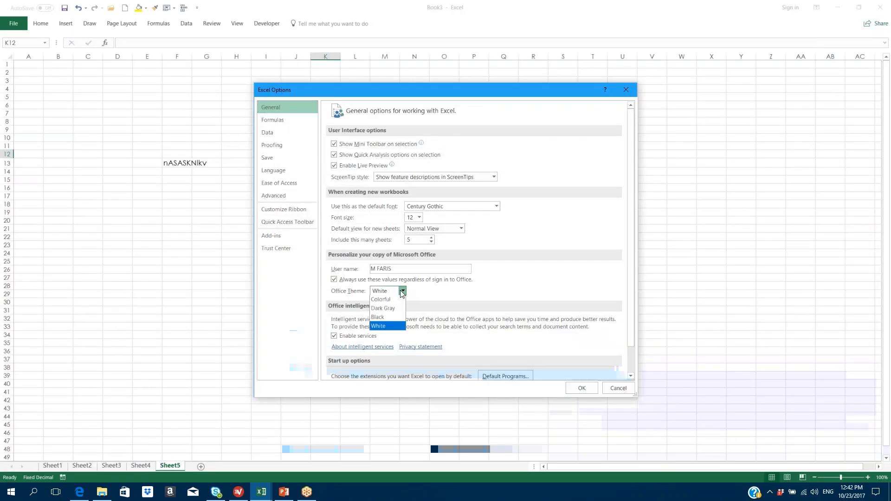
left_click(383, 300)
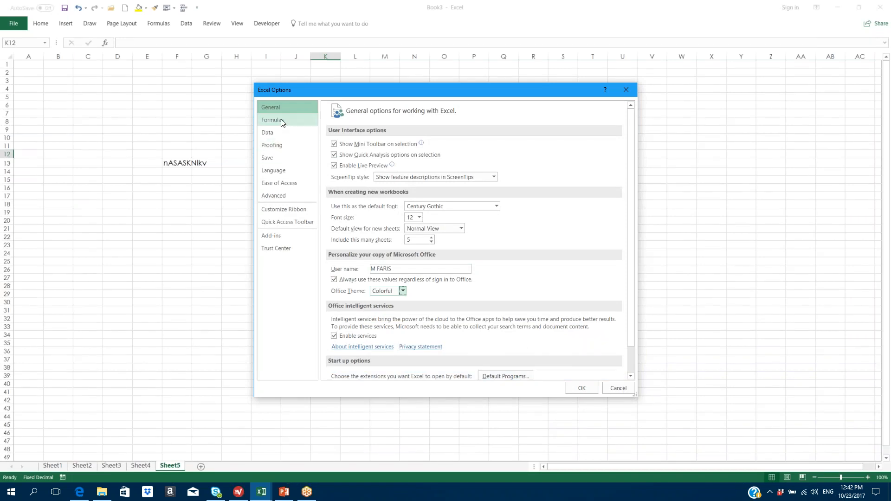
left_click(580, 390)
left_click(18, 24)
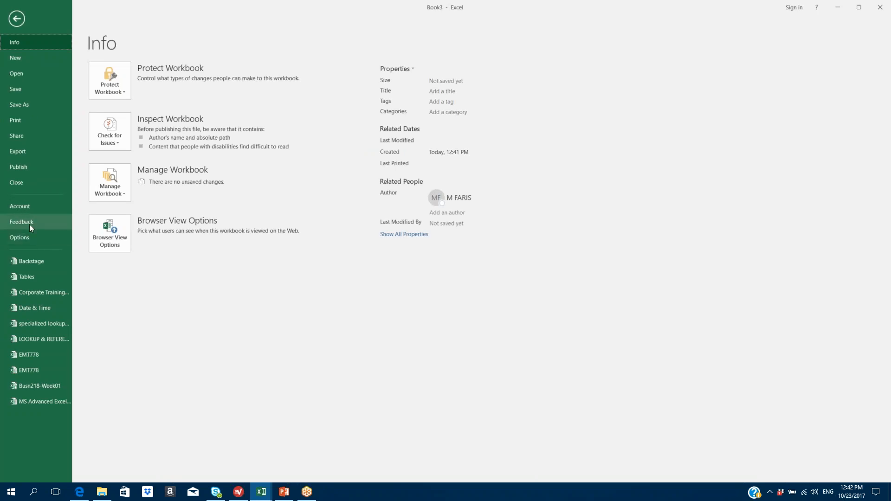
- Look at the Formulas options without changing them, then go to Sheet1
left_click(28, 237)
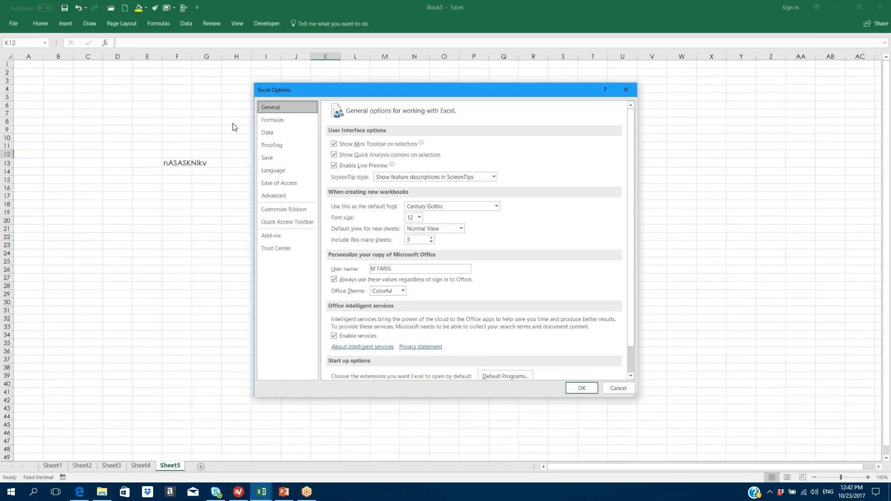
left_click(272, 120)
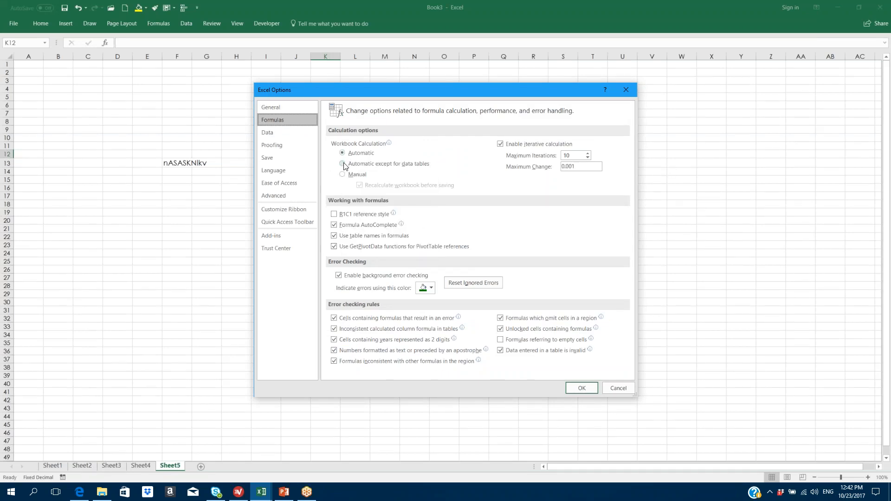
left_click(617, 385)
left_click(53, 465)
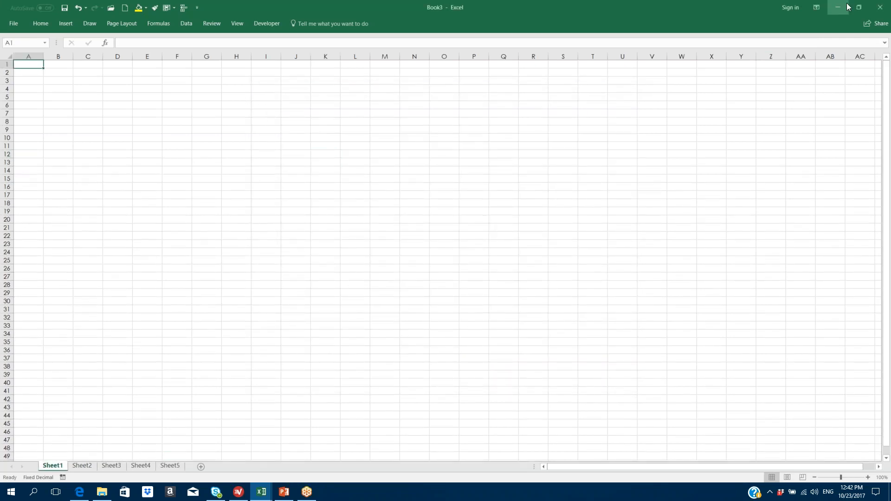
- Reopen the recent Backstage workbook by entering its password
left_click(10, 21)
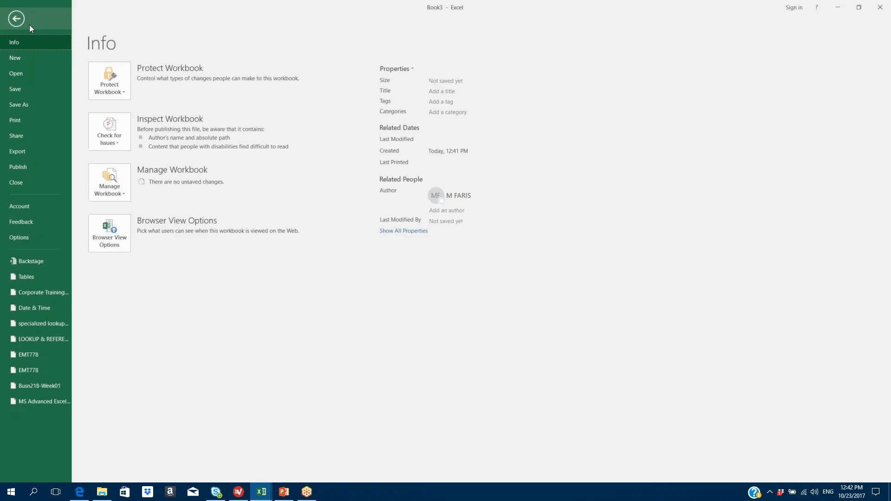
left_click(18, 236)
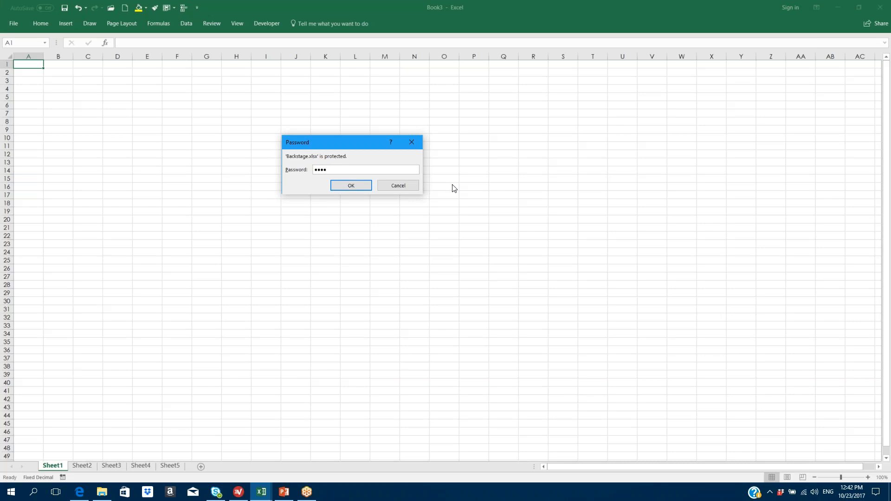
left_click(353, 187)
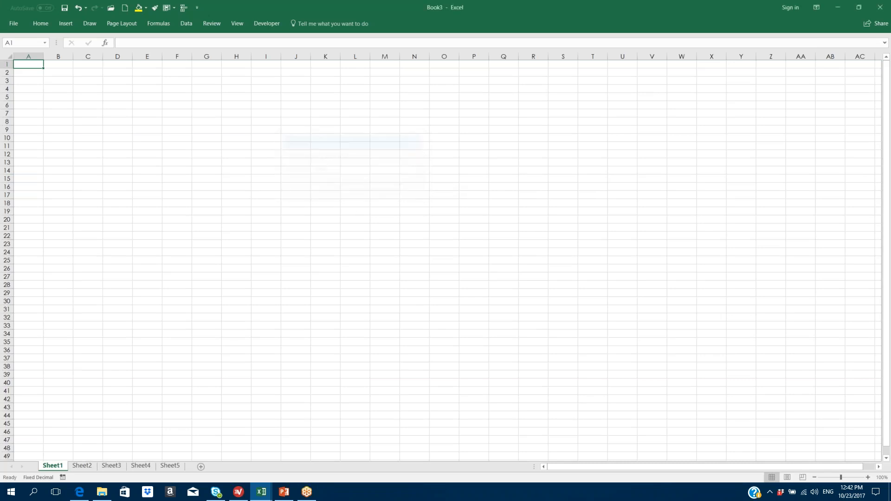
left_click(407, 231)
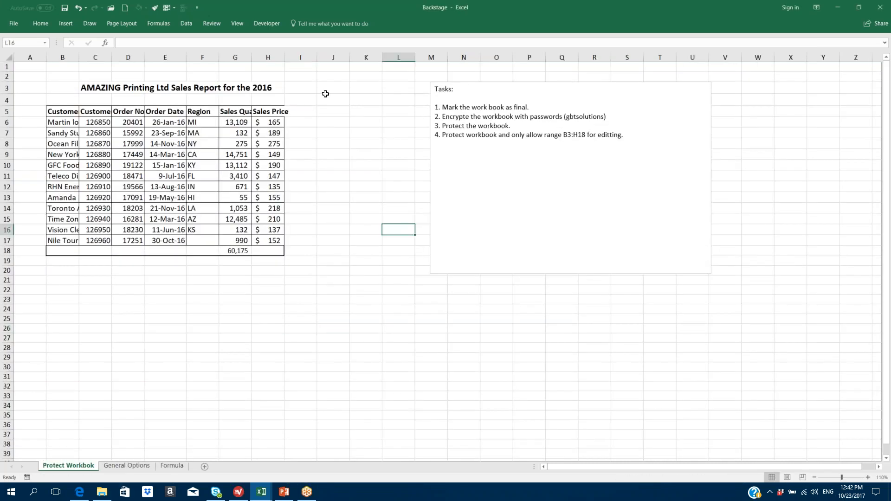
- Unprotect the sales report sheet after hitting the protected-cell warning
left_click(306, 123)
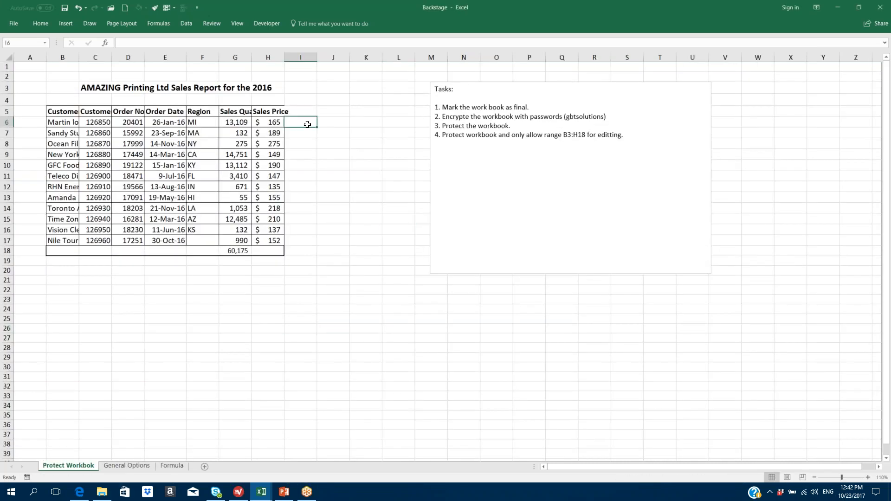
double_click(307, 124)
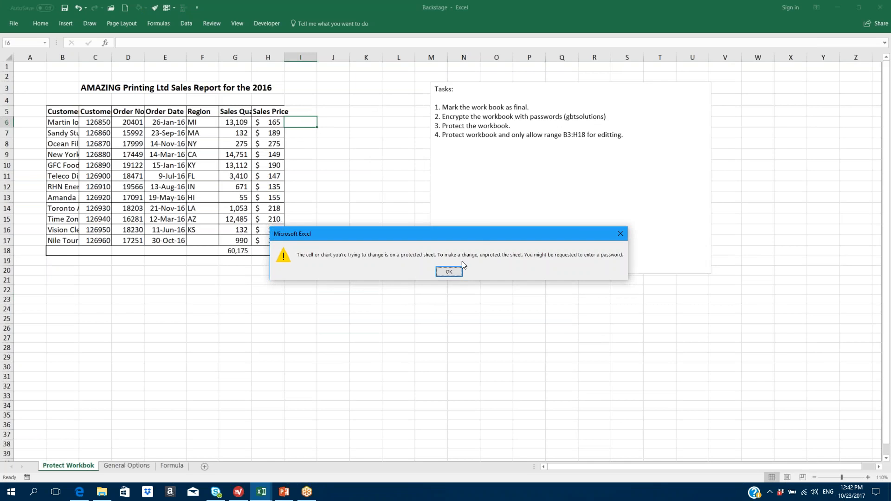
left_click(449, 271)
left_click(211, 23)
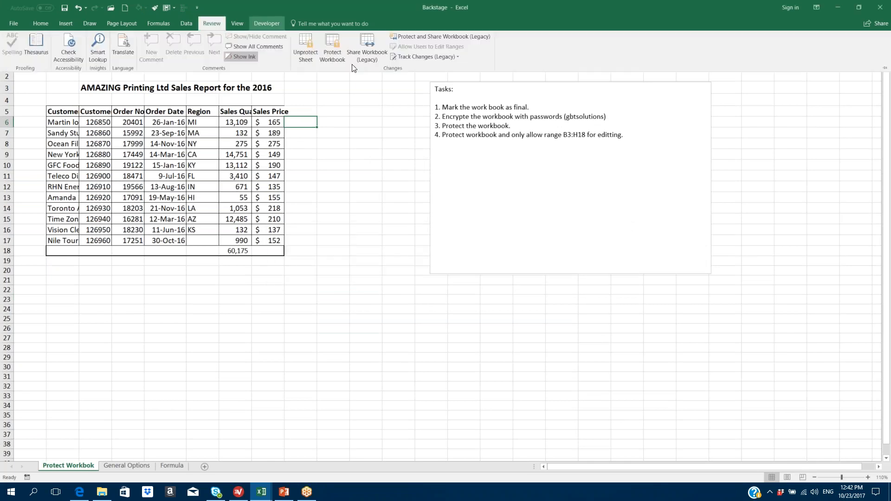
left_click(312, 56)
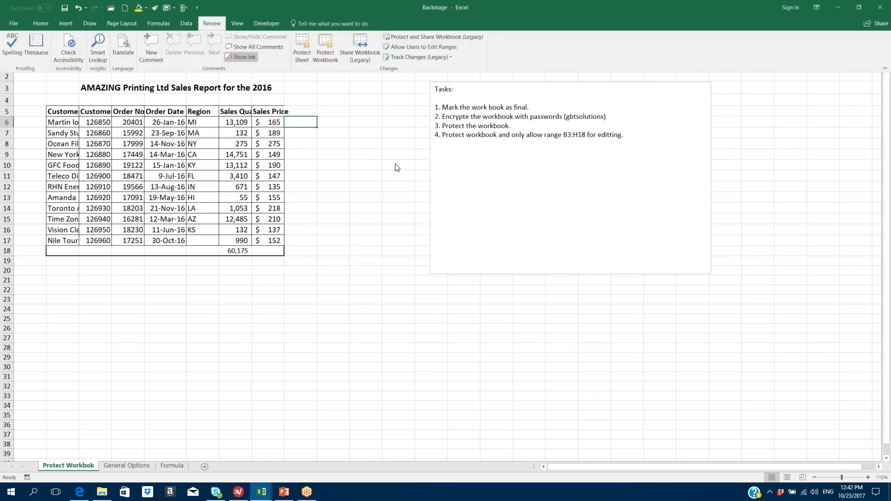
- Enter =G6*H6 in I6 and fill it down to I17
type("=")
left_click(237, 122)
type("*")
left_click(269, 119)
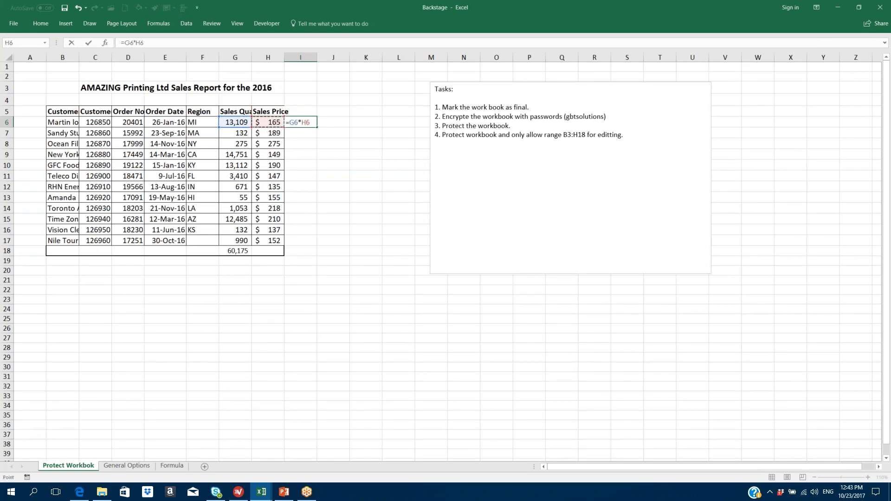
key("Return")
left_click(294, 123)
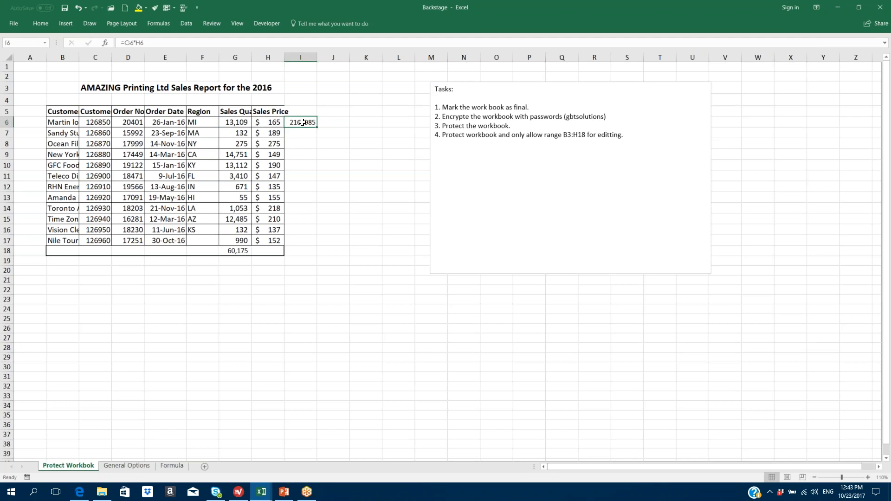
left_click_drag(317, 127, 318, 246)
- Clear the formula results in I6:I17
left_click(374, 196)
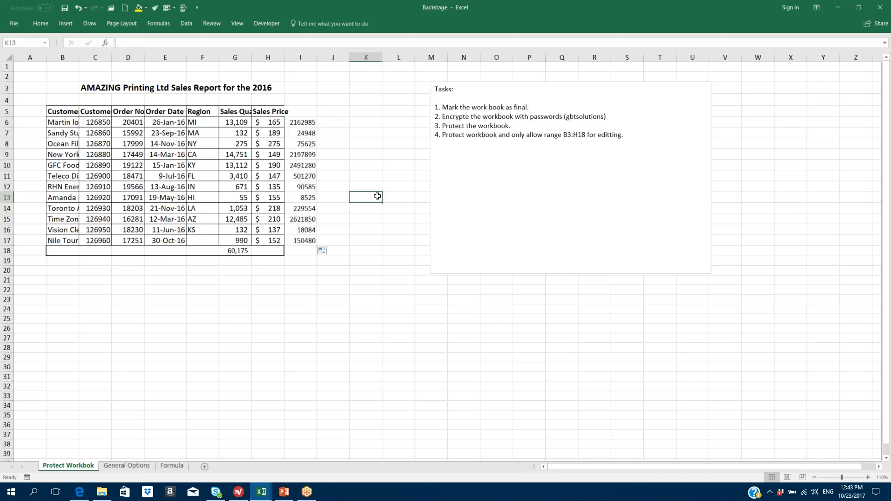
left_click_drag(306, 124, 311, 241)
key("Delete")
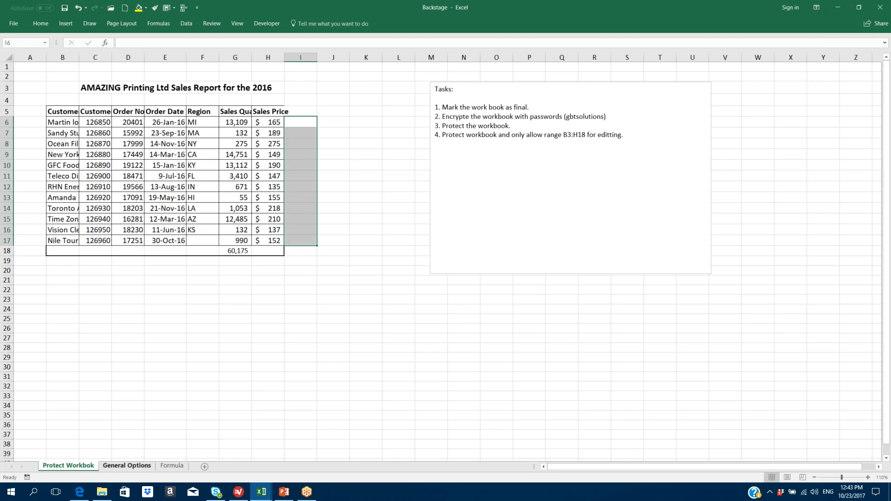
- Switch workbook calculation to Manual in the Formulas options
left_click(14, 24)
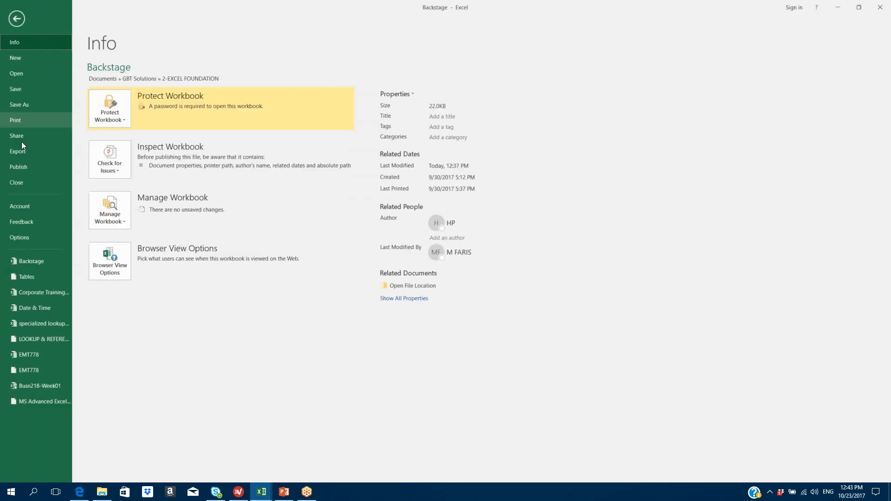
left_click(25, 237)
left_click(272, 120)
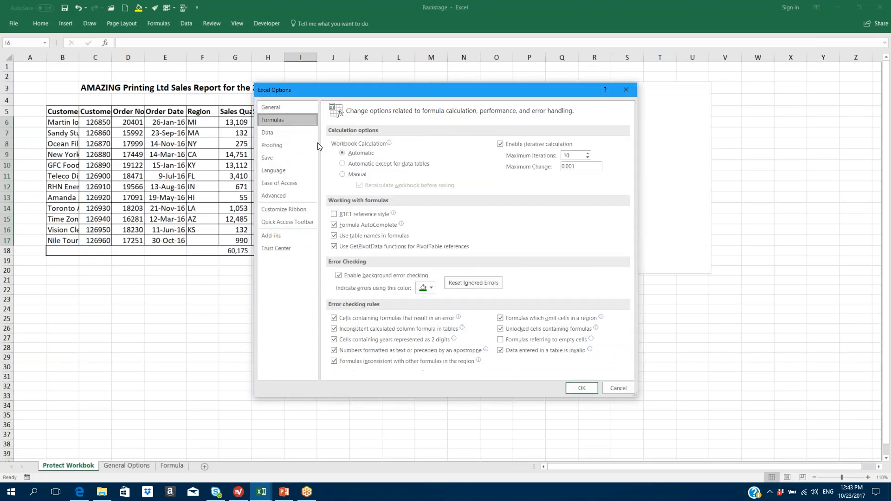
left_click(343, 174)
left_click(582, 388)
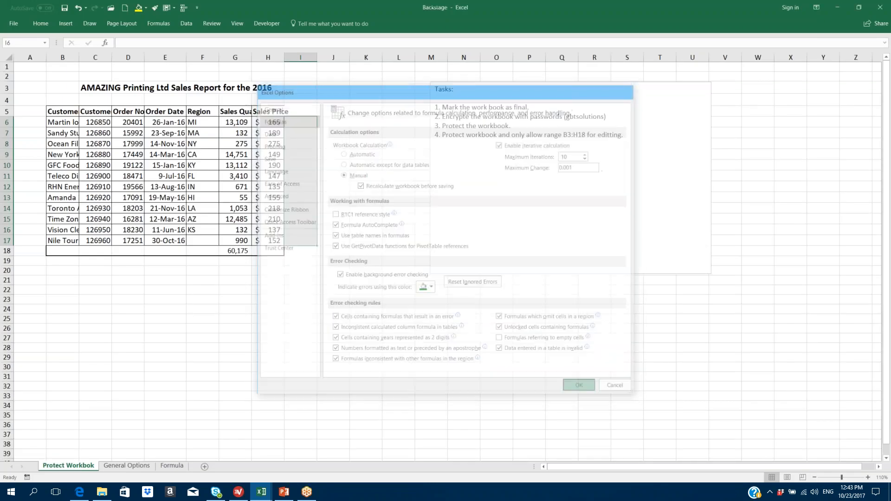
- Enter =G6*H6 in I6 and fill it down to row 17
left_click(300, 121)
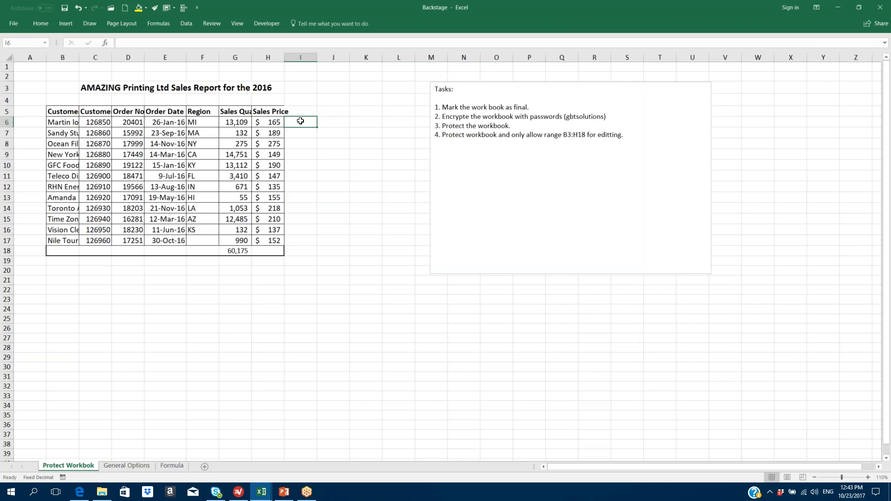
type("=")
left_click(231, 122)
type("*")
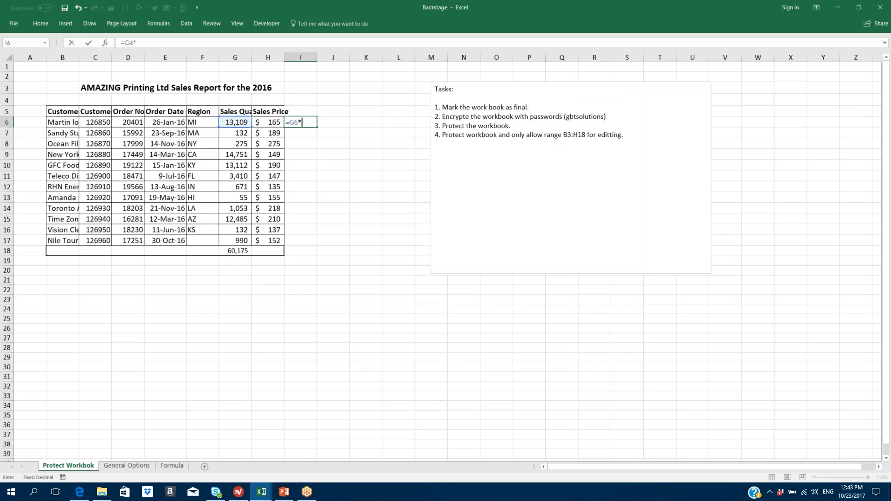
left_click(268, 123)
key("Return")
left_click(302, 123)
double_click(317, 127)
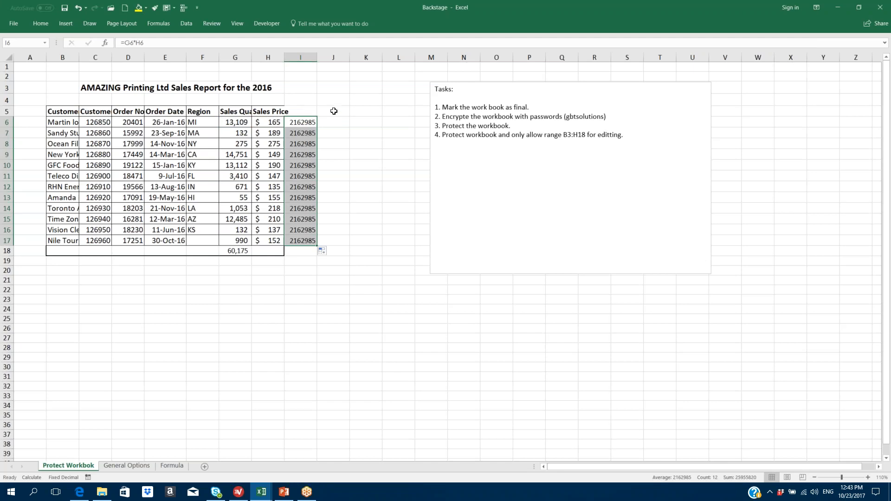
- Select the filled range I6:I17
left_click(301, 121)
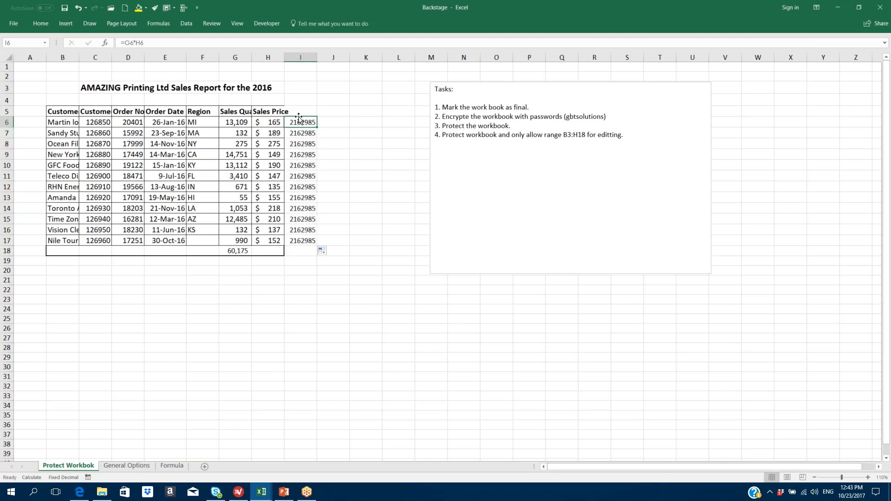
left_click_drag(298, 121, 312, 241)
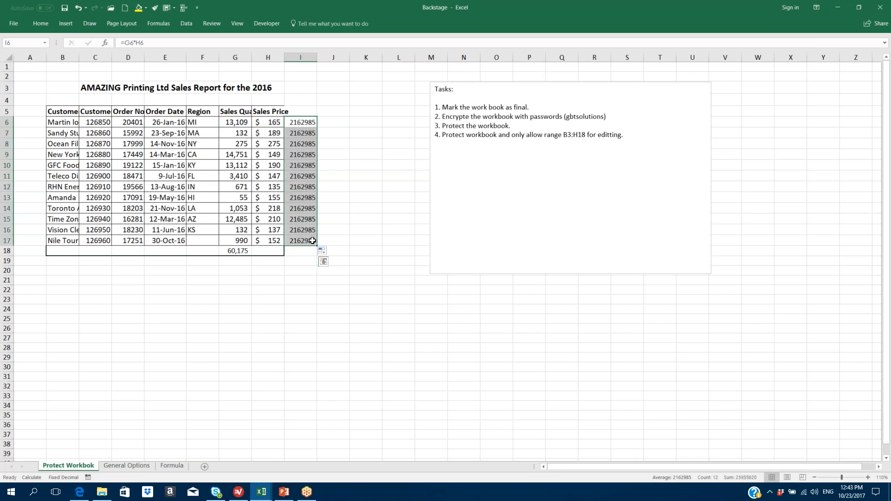
left_click(304, 123)
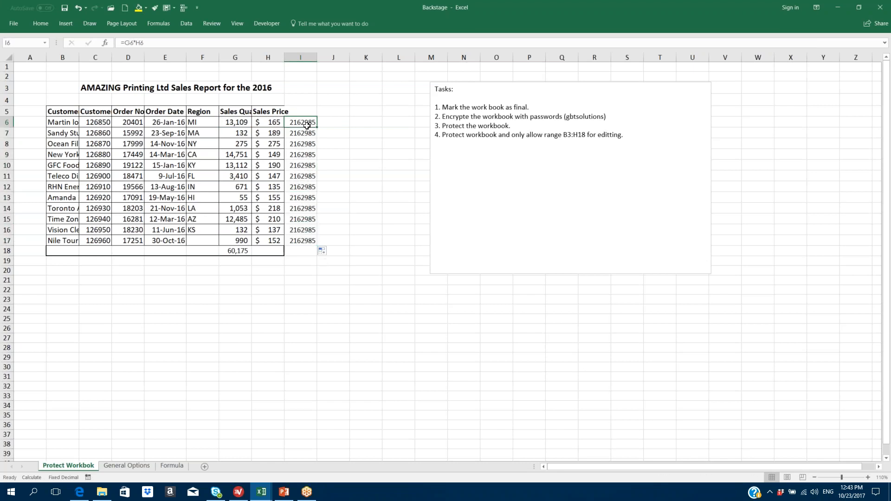
left_click_drag(307, 122, 301, 241)
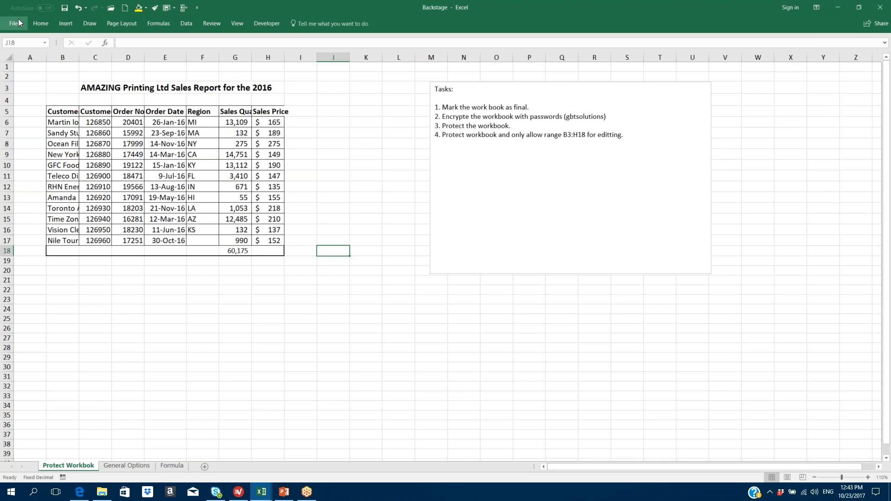
- Review the Formulas options, then close the Backstage workbook without saving
left_click(18, 22)
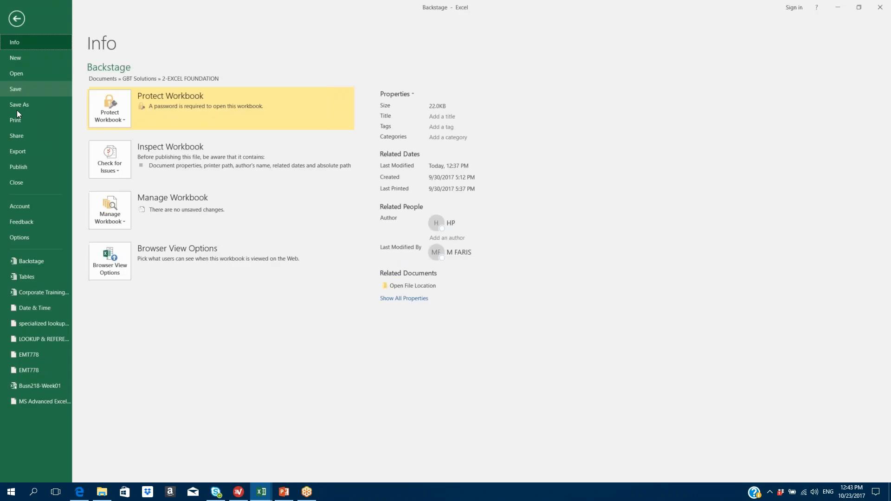
left_click(18, 238)
left_click(279, 120)
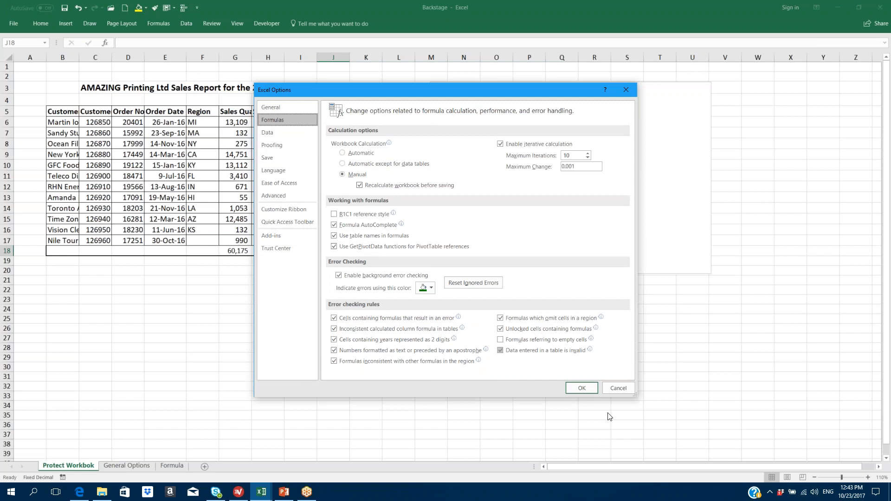
left_click(581, 388)
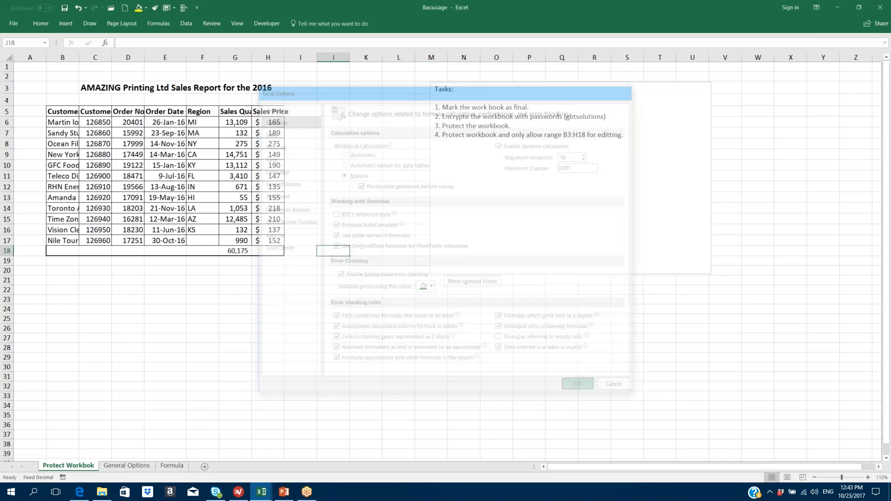
left_click(882, 7)
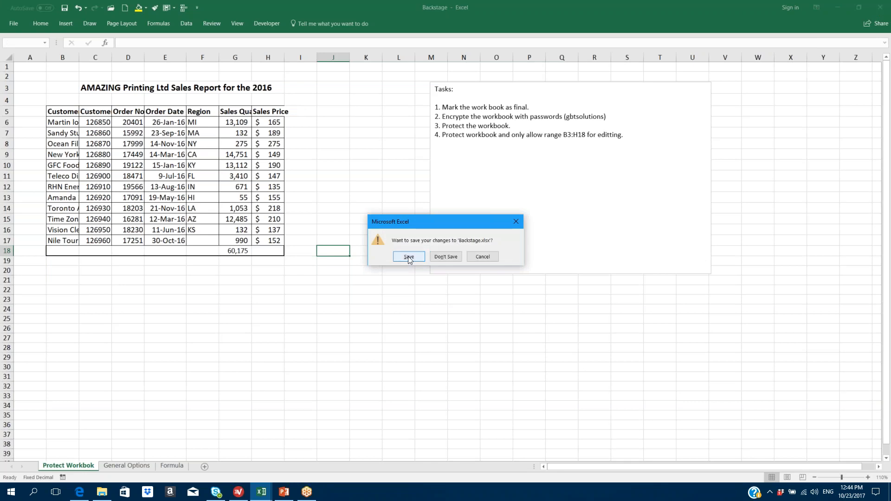
left_click(447, 257)
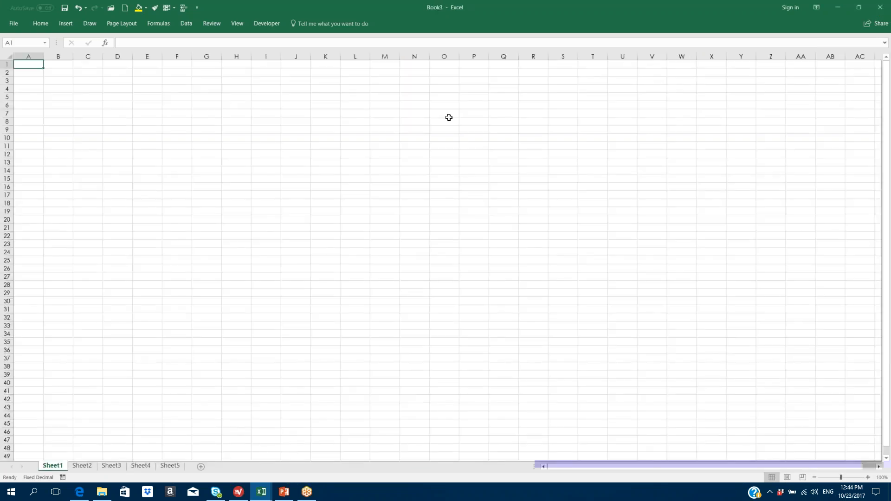
- Set workbook calculation to Automatic except for data tables
left_click(13, 24)
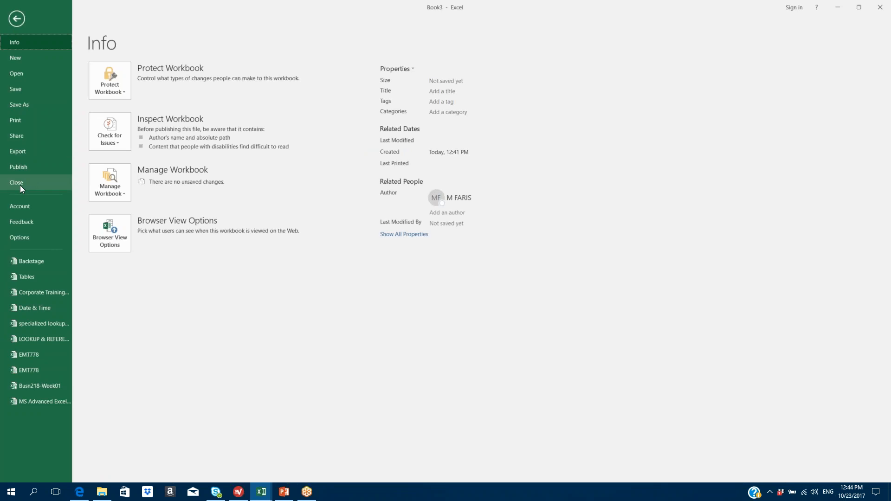
left_click(19, 237)
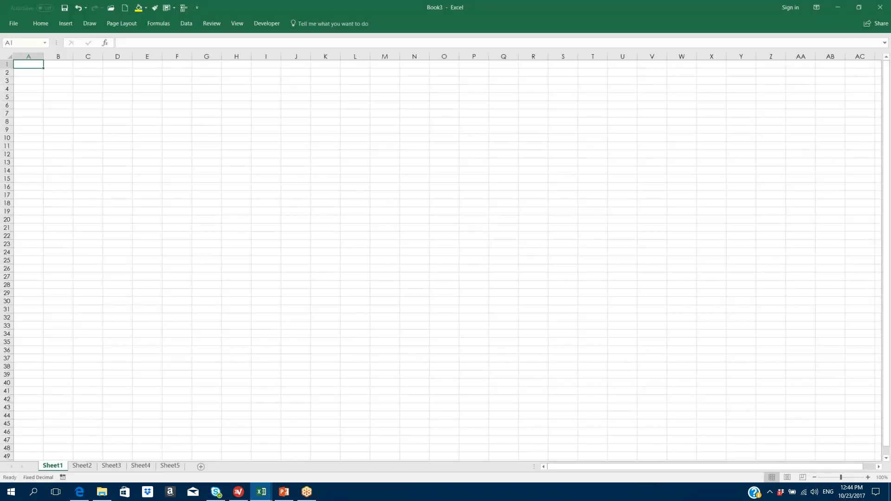
left_click(271, 124)
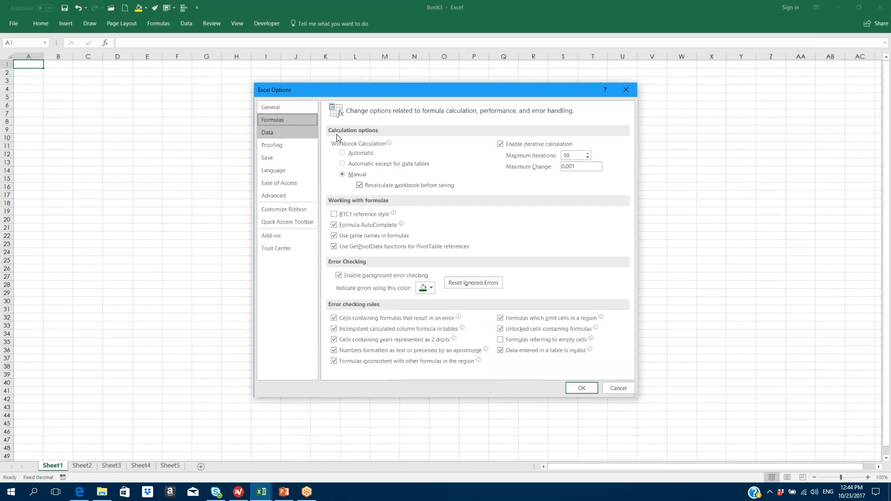
mouse_move(417, 161)
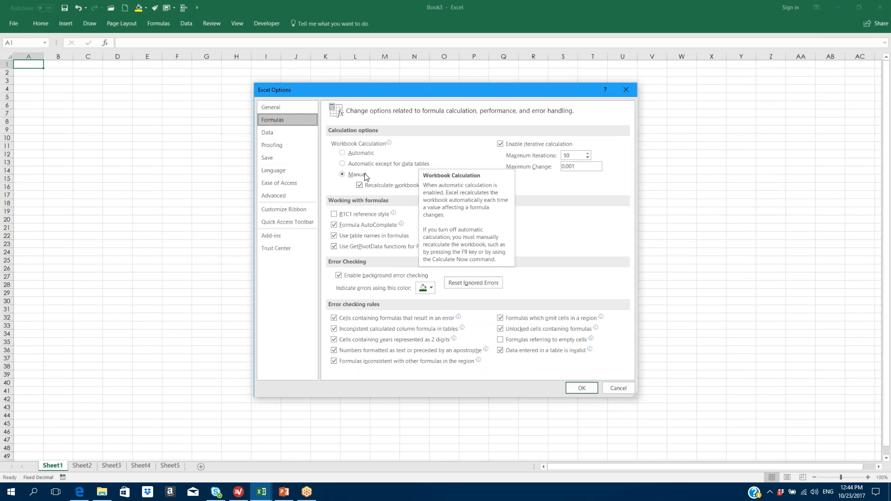
left_click(359, 187)
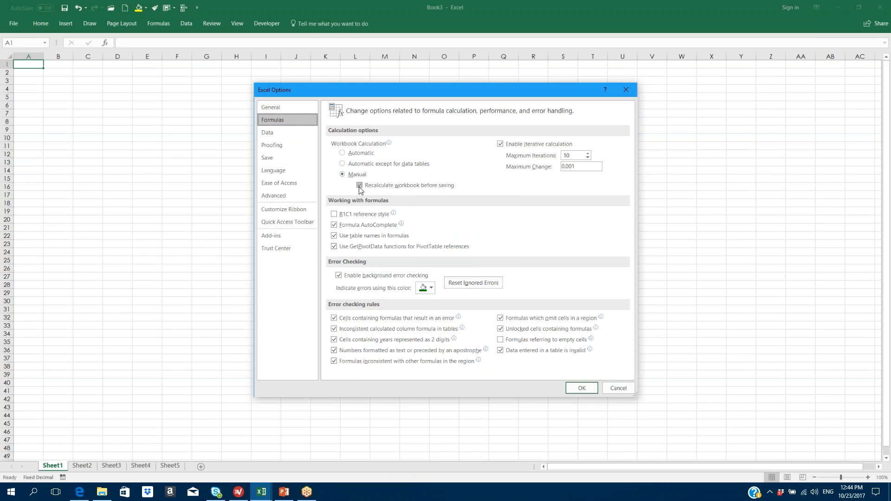
left_click(343, 165)
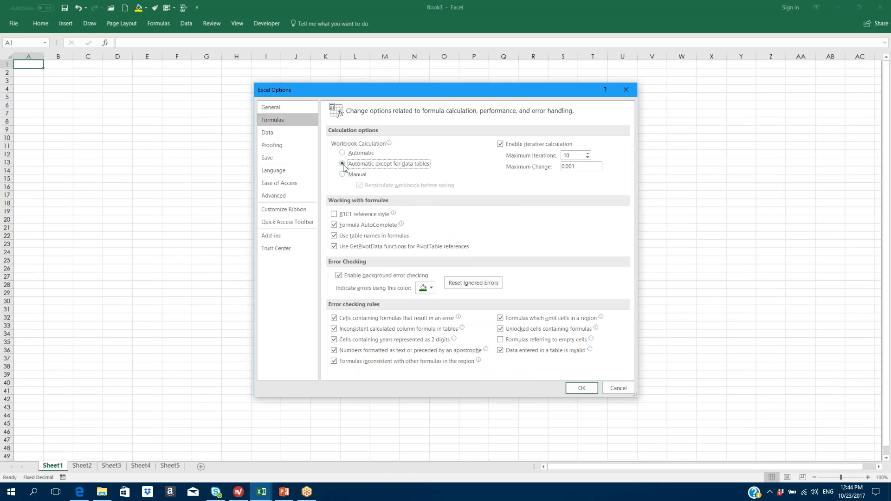
- Set Maximum Iterations to 100 and turn off iterative calculation
left_click(504, 144)
mouse_move(351, 173)
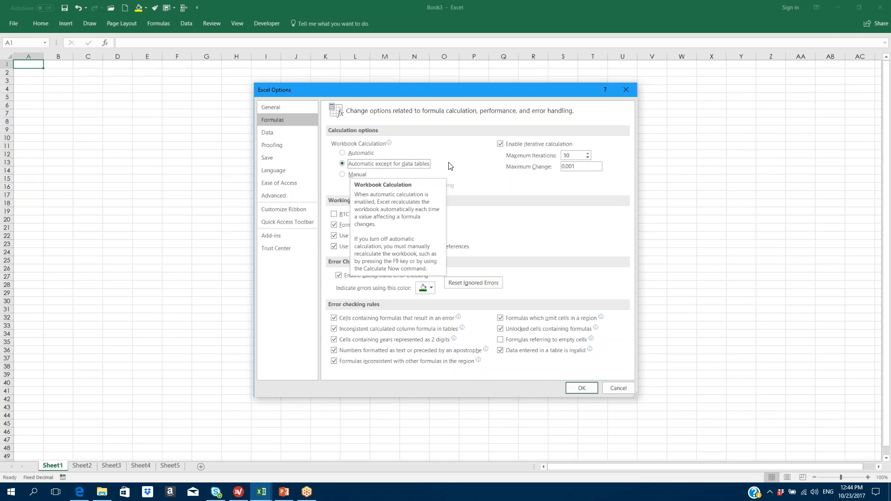
left_click(588, 158)
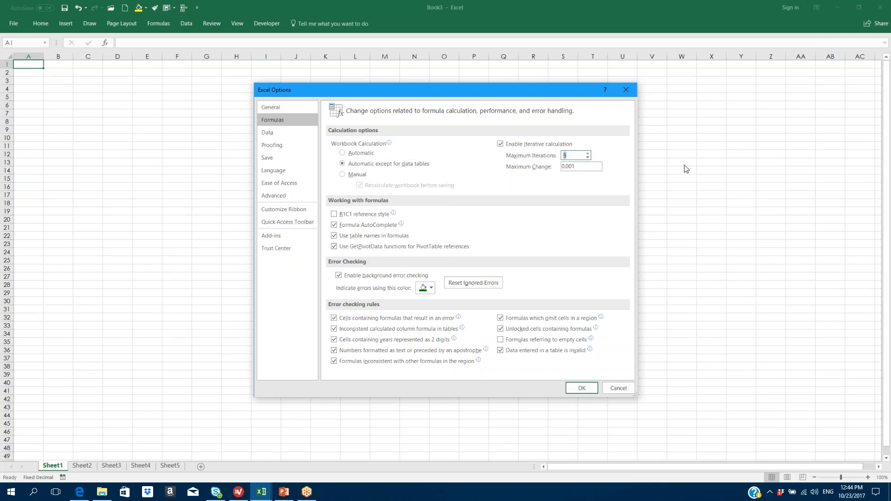
type("9999")
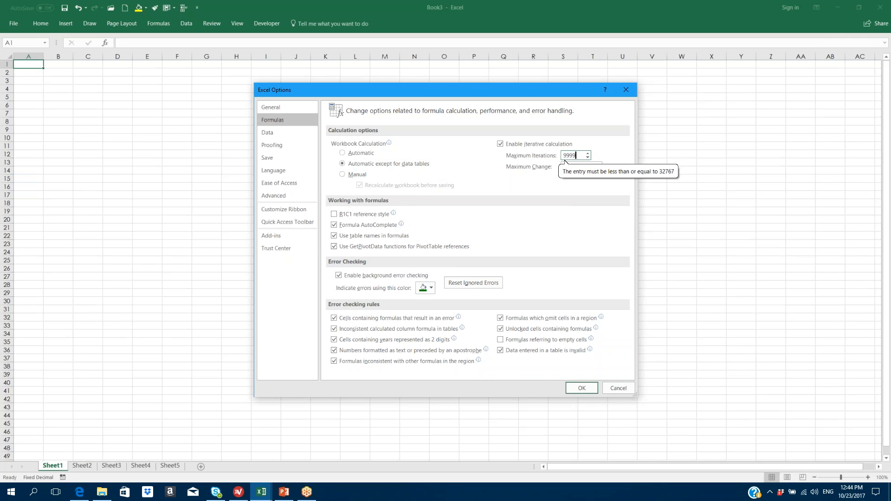
key("BackSpace")
key("BackSpace")
key("BackSpace")
key("BackSpace")
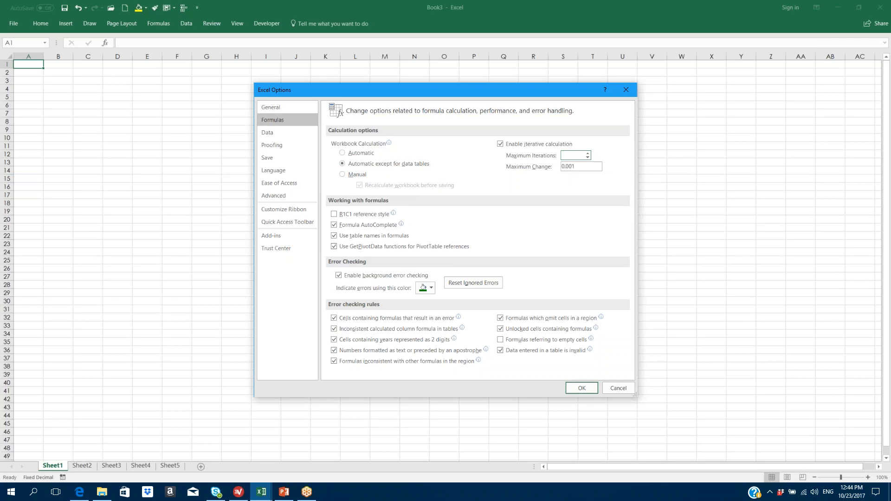
type("100")
left_click(500, 143)
- Turn on R1C1 reference style and confirm the formula options
mouse_move(335, 216)
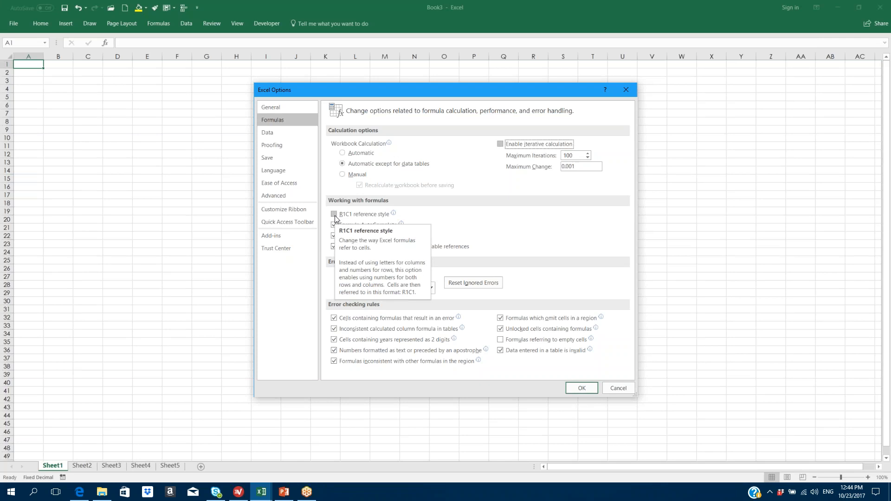
left_click(334, 214)
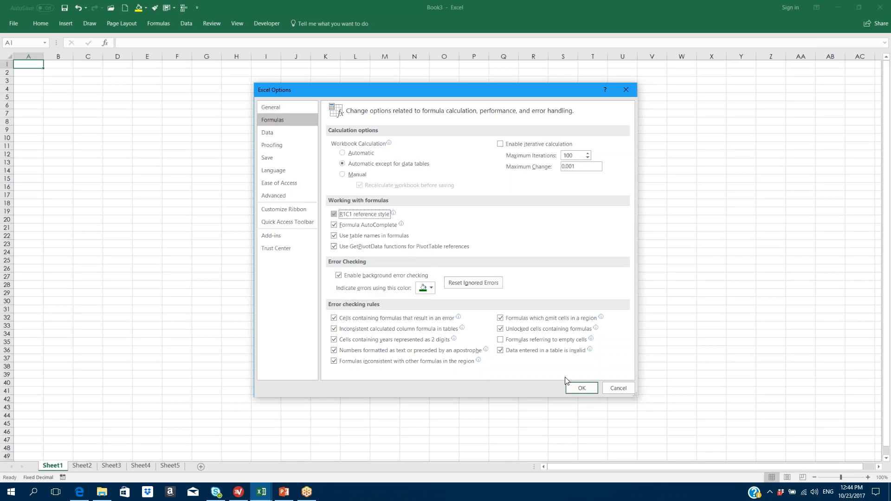
left_click(571, 388)
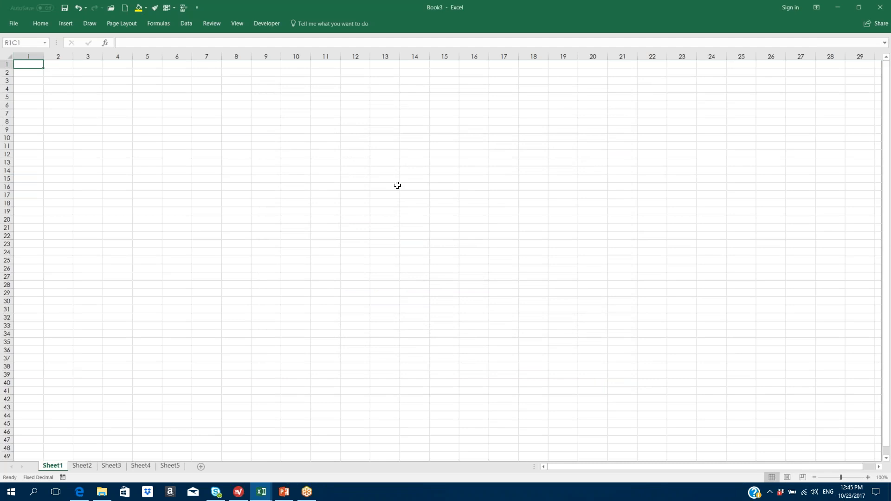
- Jump to the last column (16384) and last row (1048576), then back to the top row
key("ctrl+Right")
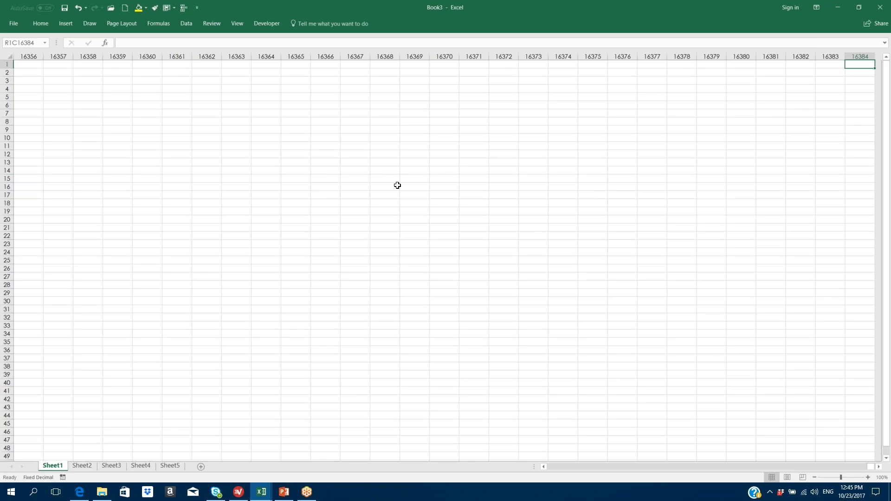
key("ctrl+Down")
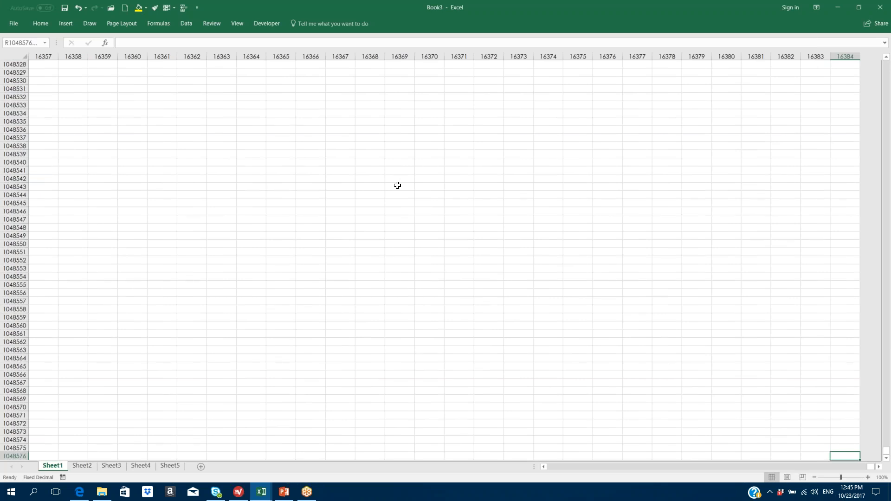
key("ctrl+Up")
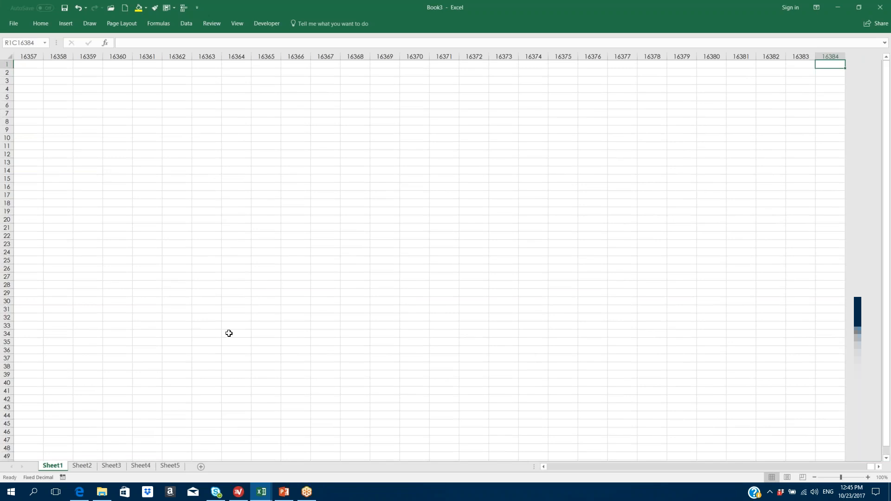
left_click(168, 199)
left_click(15, 24)
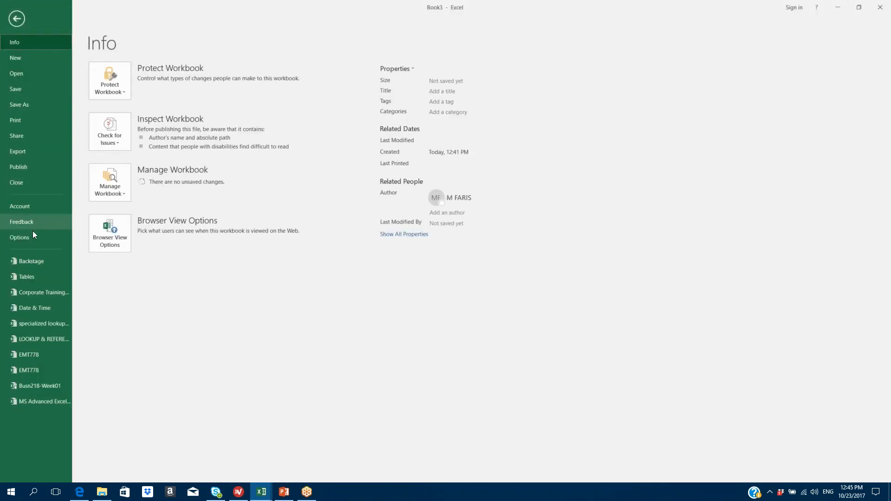
- Turn off R1C1 reference style and make error indicators red in the Formulas options
left_click(26, 238)
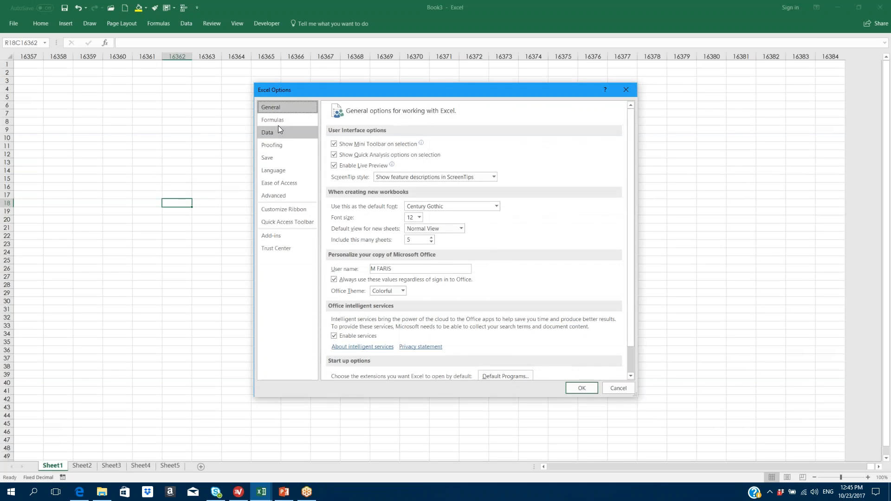
left_click(277, 121)
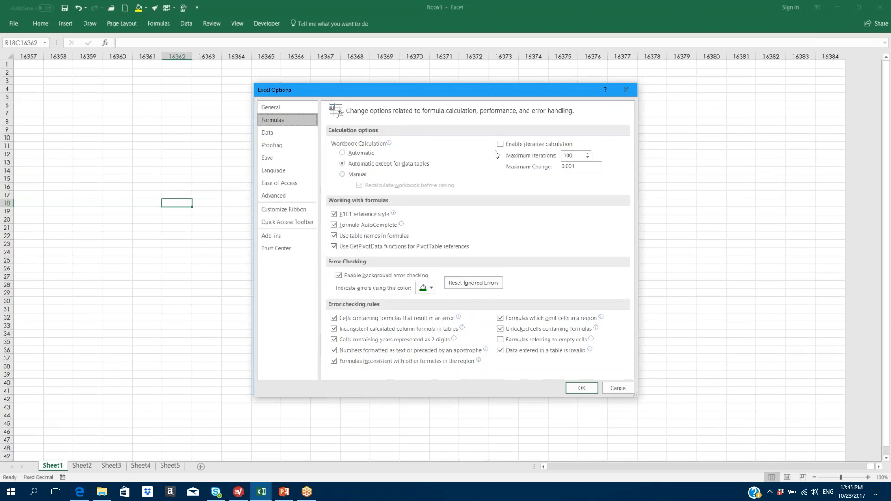
left_click(337, 216)
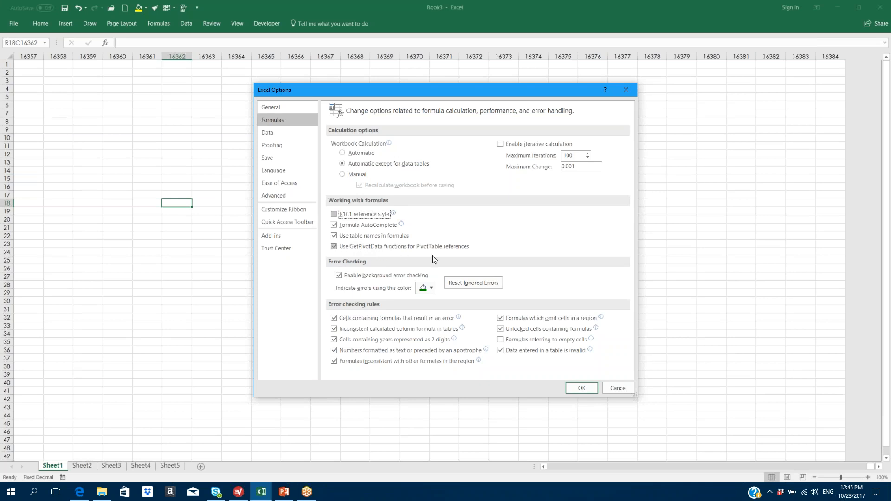
left_click(433, 287)
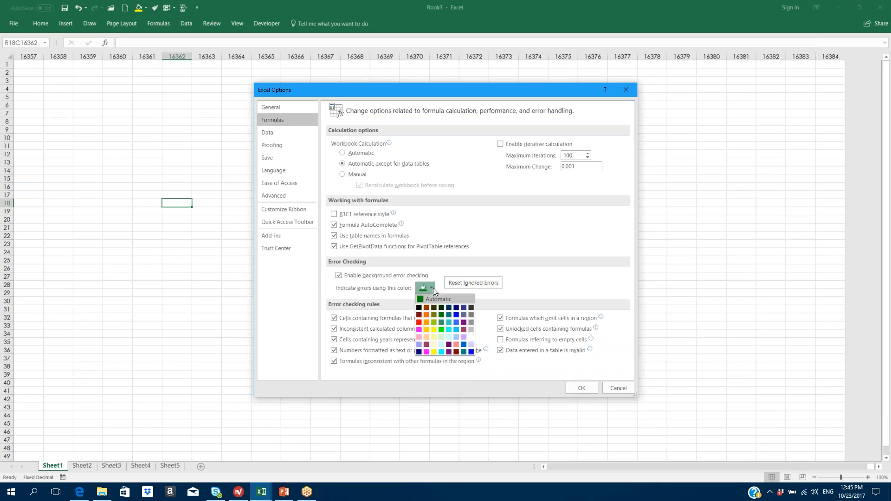
left_click(418, 322)
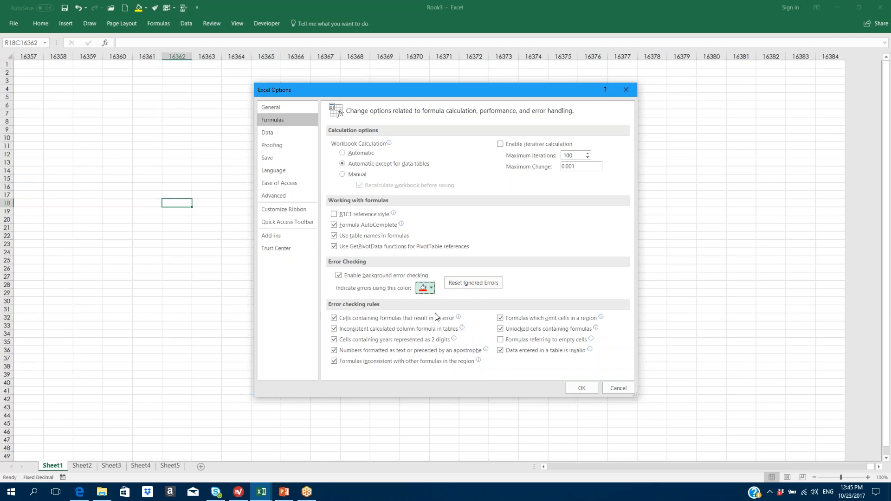
left_click(579, 389)
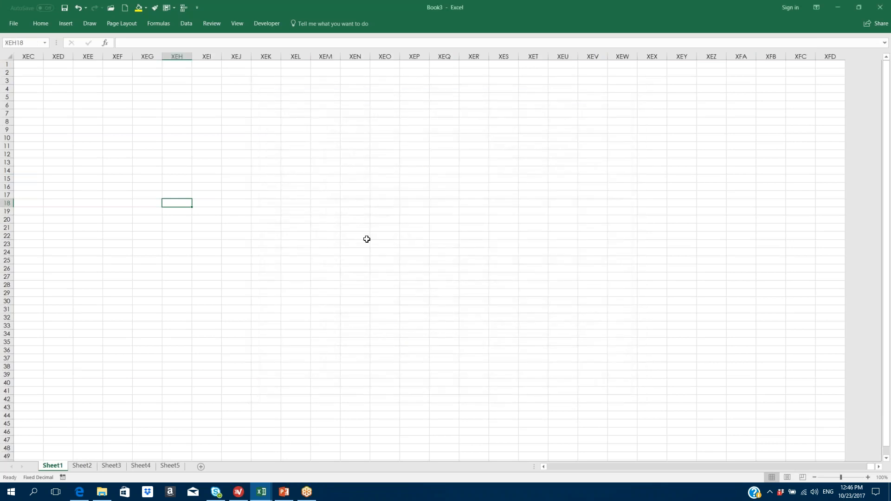
left_click(11, 24)
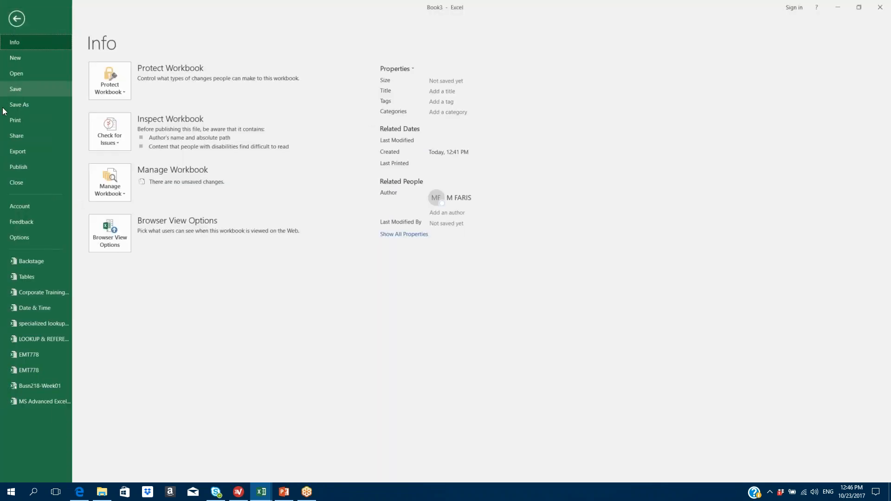
- Open Excel Options and look through the Formulas, Data, Proofing and Save pages
left_click(22, 237)
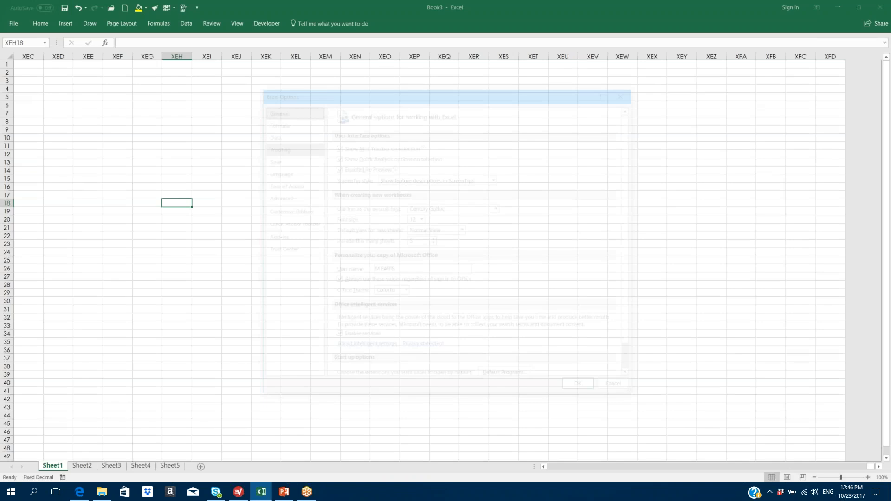
left_click(280, 121)
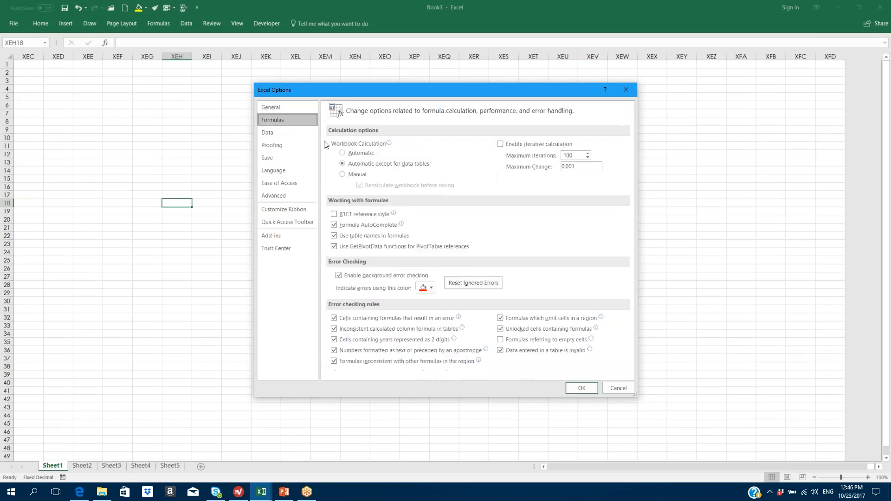
left_click(276, 134)
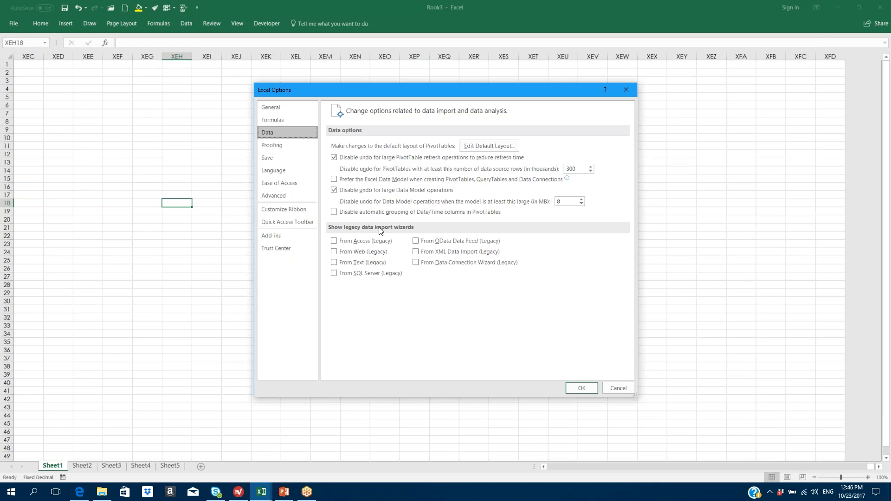
left_click(277, 145)
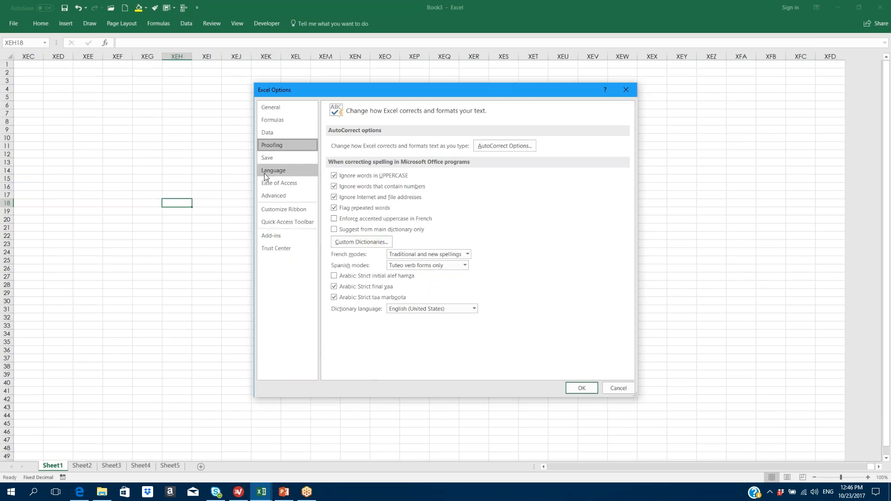
left_click(267, 160)
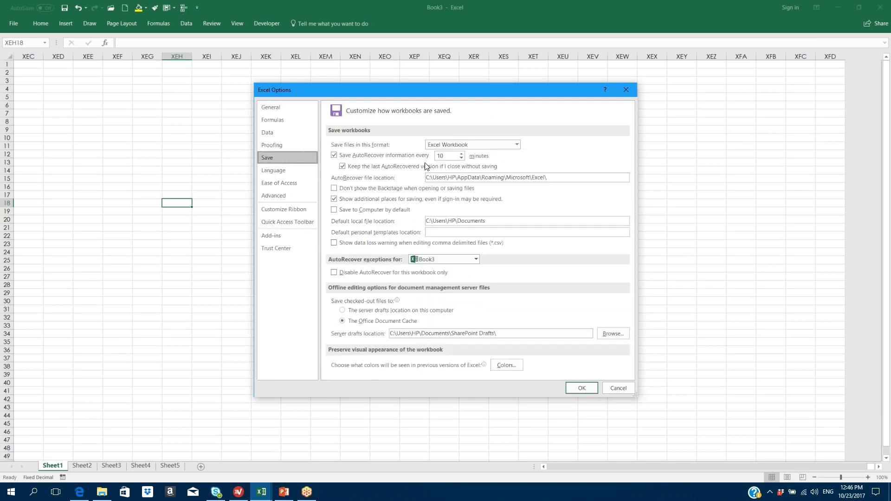
- Keep Excel Workbook as the save format, set AutoRecover to 5 minutes, and apply
left_click(812, 408)
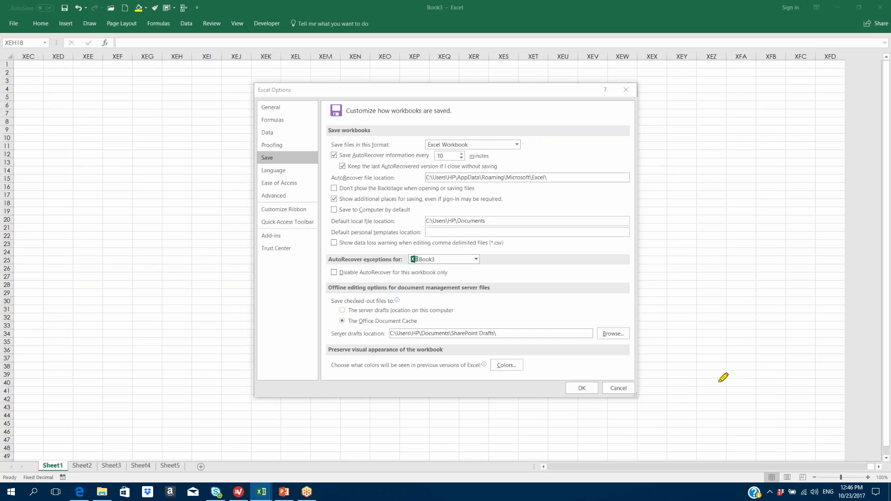
left_click(516, 145)
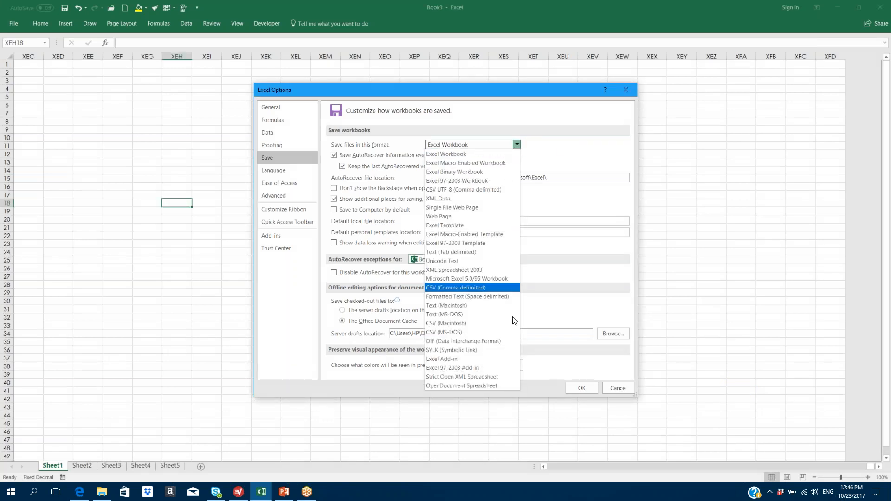
left_click(482, 146)
left_click(460, 154)
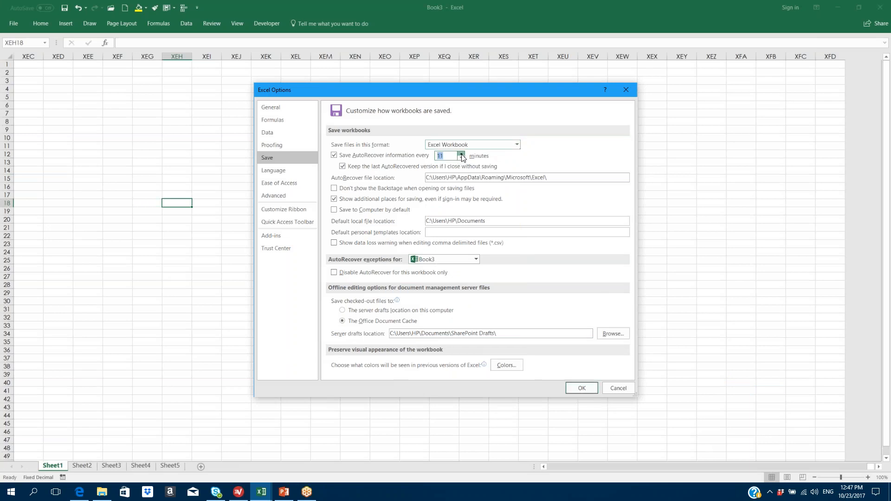
double_click(461, 158)
left_click(578, 389)
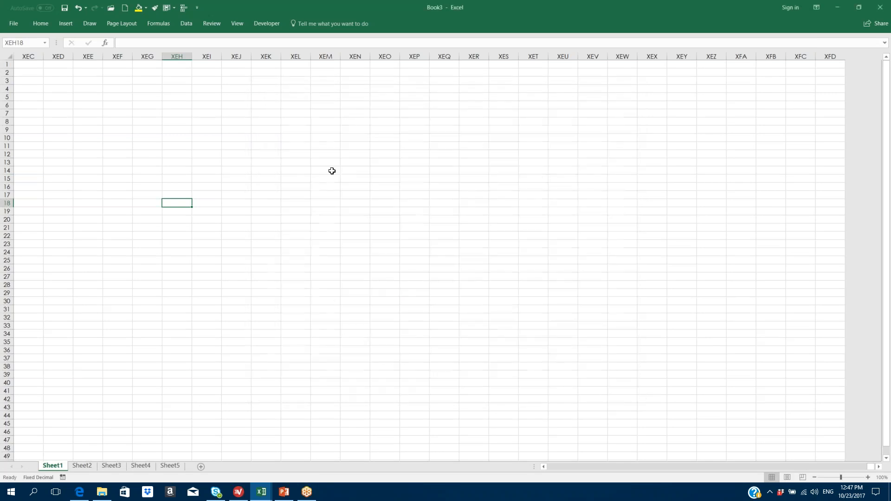
- Open Excel Options and browse the Save, Language and Ease of Access pages, ending on Advanced
left_click(15, 24)
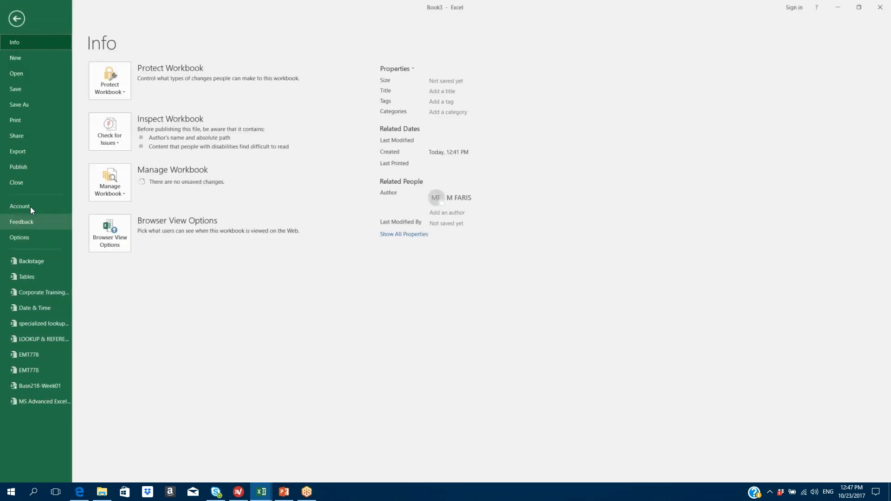
left_click(23, 236)
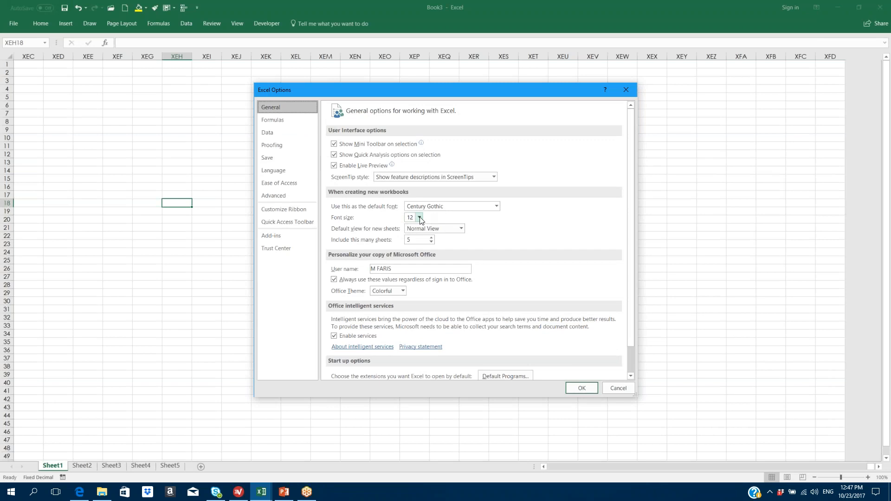
left_click(272, 160)
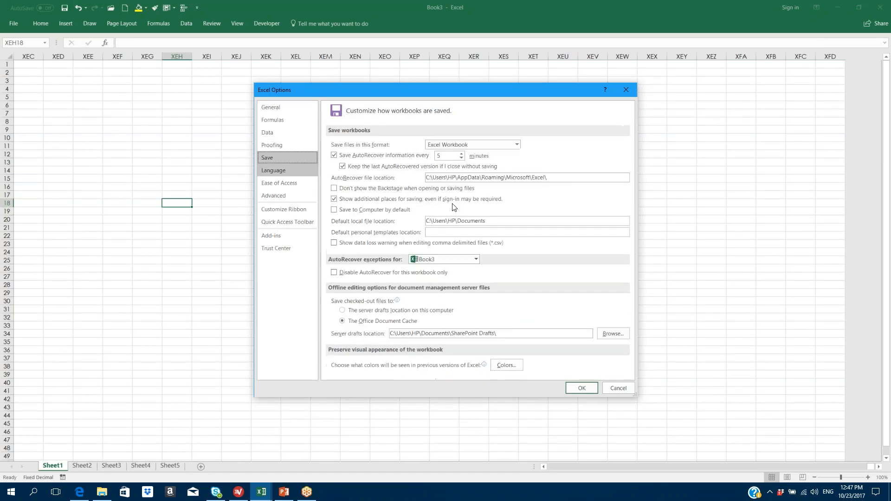
left_click(286, 175)
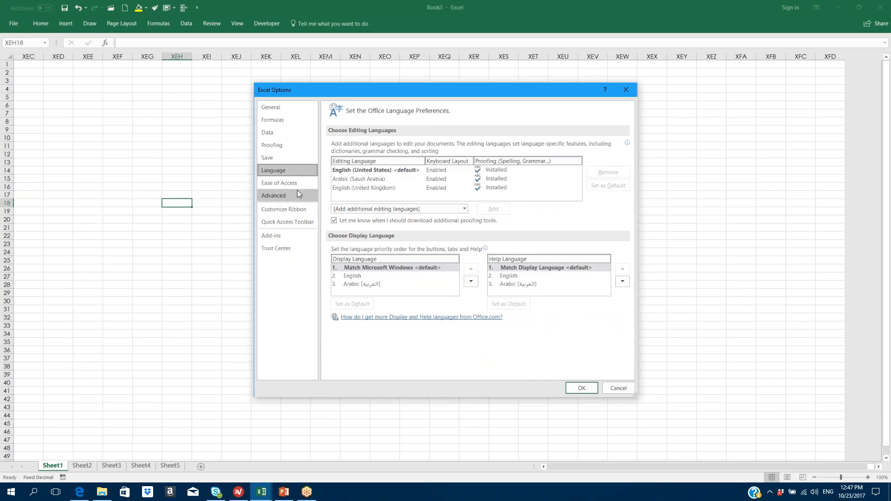
left_click(293, 185)
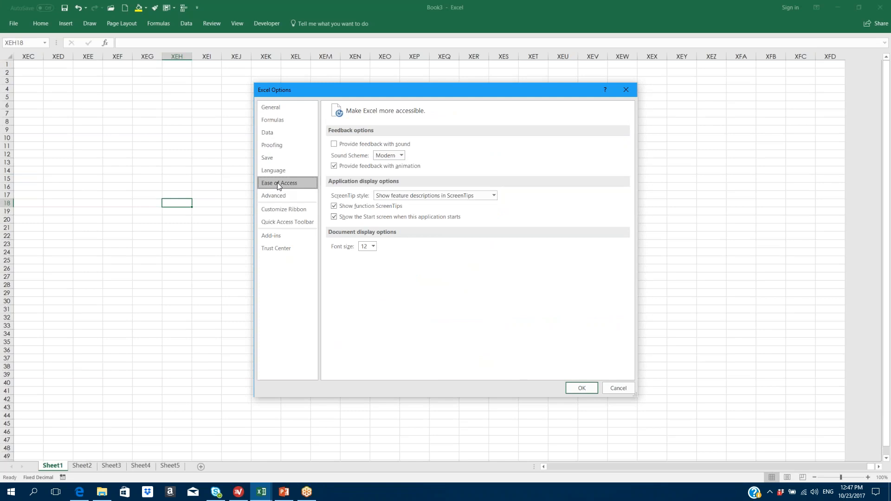
left_click(274, 196)
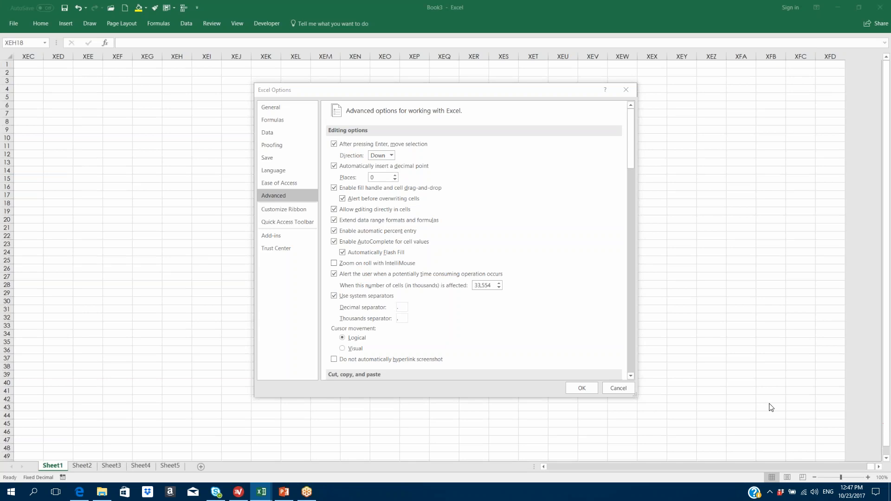
- Set the after-Enter selection direction to Up, apply it, and test it with Enter
left_click(390, 155)
left_click(378, 184)
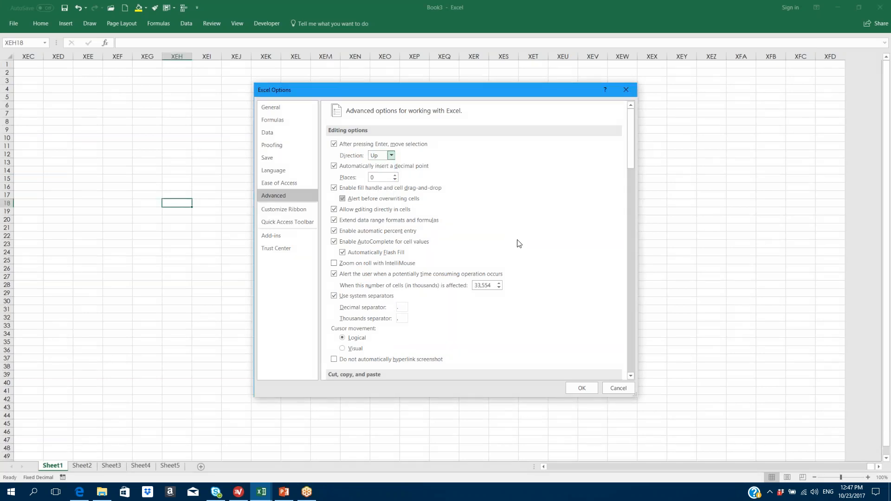
left_click(581, 389)
key("Return")
key("Return")
key("Return")
key("Return")
key("Return")
key("Return")
key("Return")
key("Return")
key("Return")
key("Return")
key("Return")
key("Return")
key("Return")
key("Return")
key("Return")
key("Return")
key("Return")
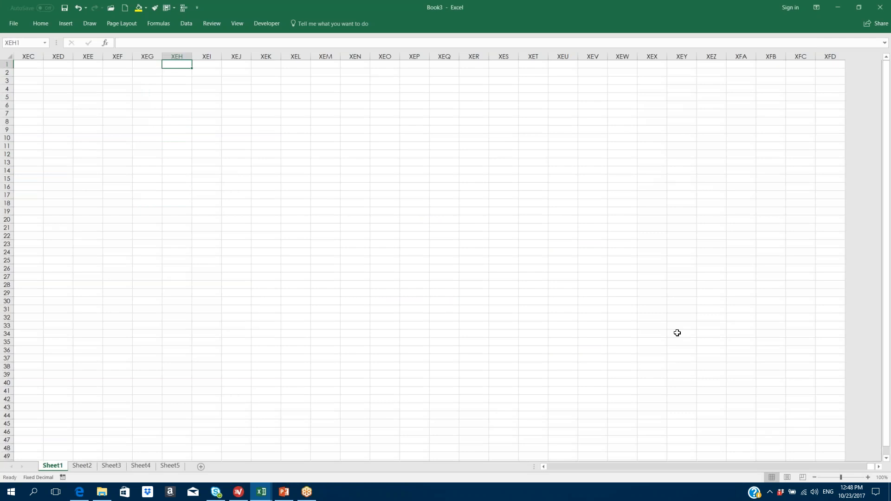
- Increase the Advanced option's automatic decimal point places to 2 and apply
left_click(15, 24)
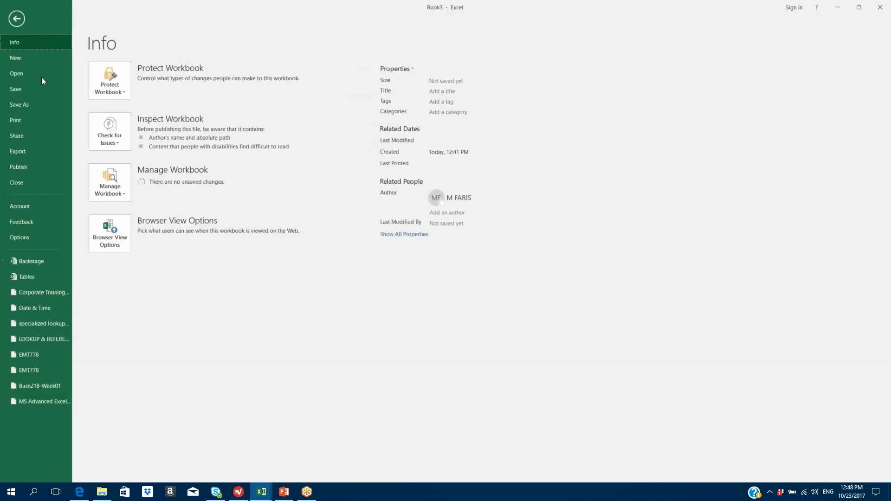
left_click(20, 237)
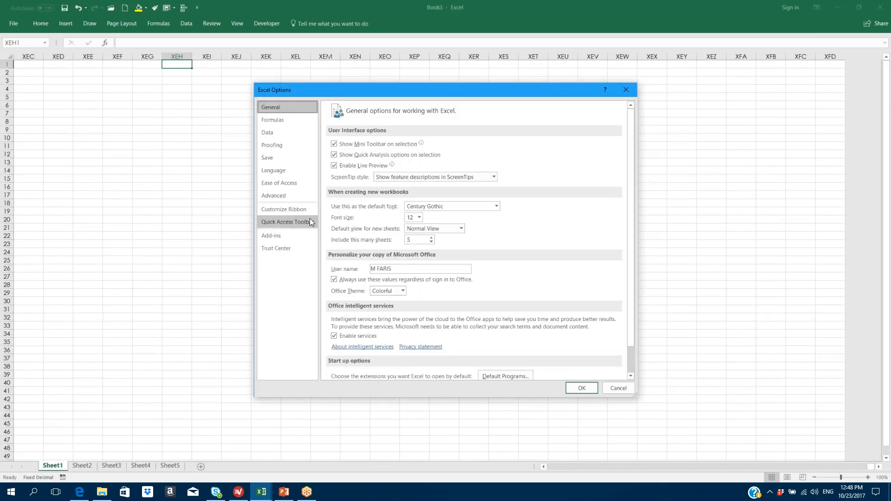
left_click(283, 197)
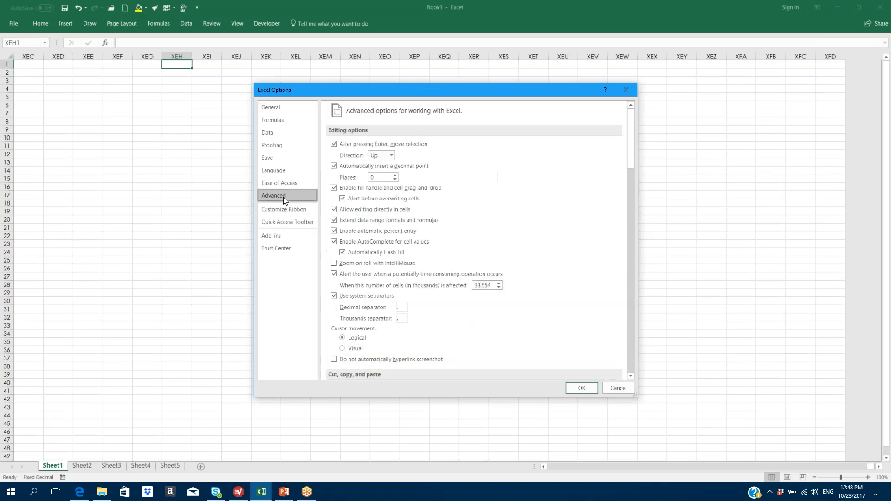
left_click(395, 176)
left_click(583, 387)
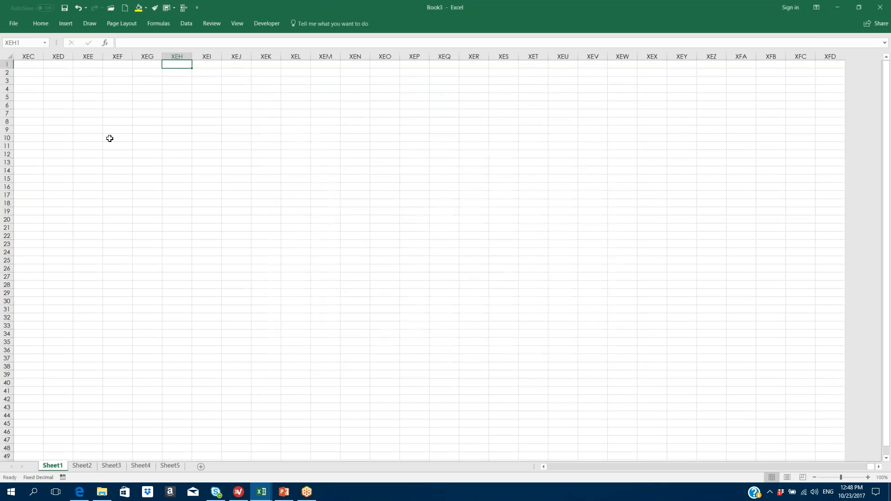
- Enter test numbers in XEH9 and XEH8 so they show 12.36 and 12356.95
left_click(168, 128)
type("1236")
key("Return")
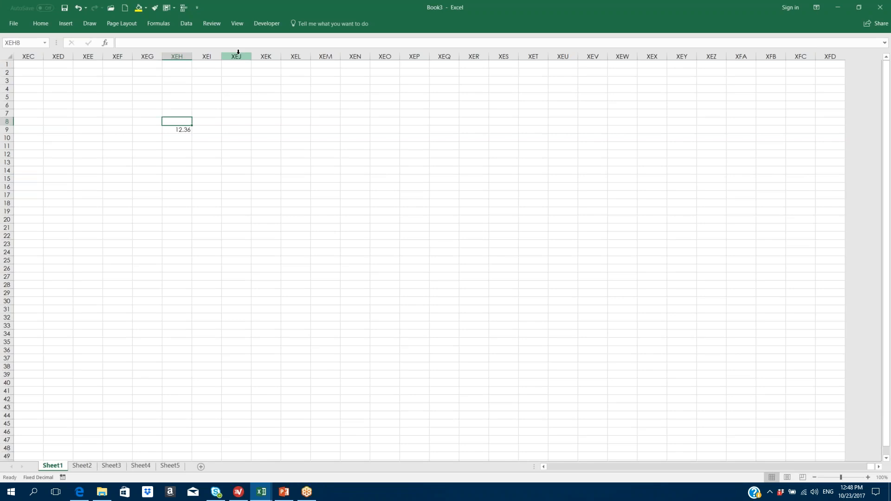
type("1235695")
key("Up")
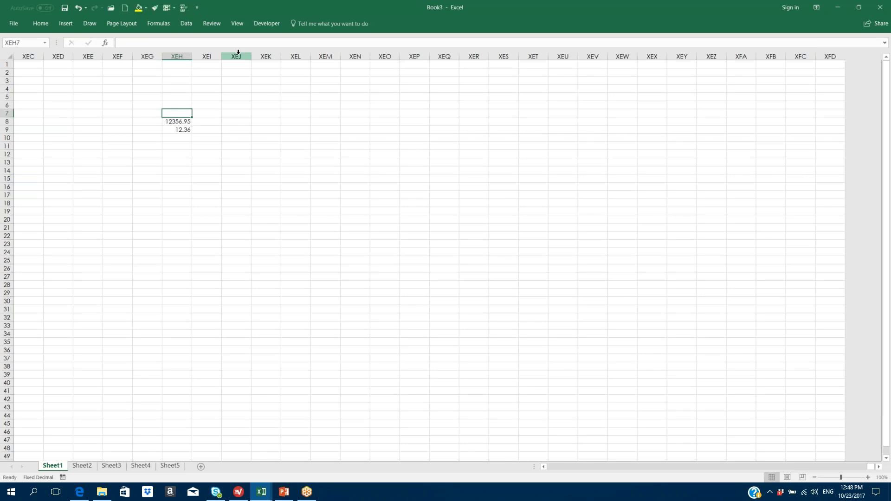
left_click(13, 26)
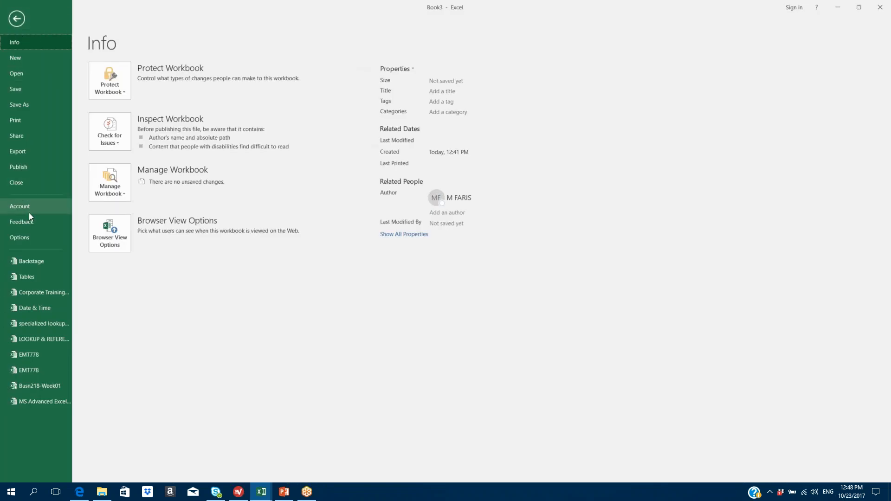
- Confirm the Advanced editing options show direction Up and 2 decimal places, then close Options
left_click(21, 236)
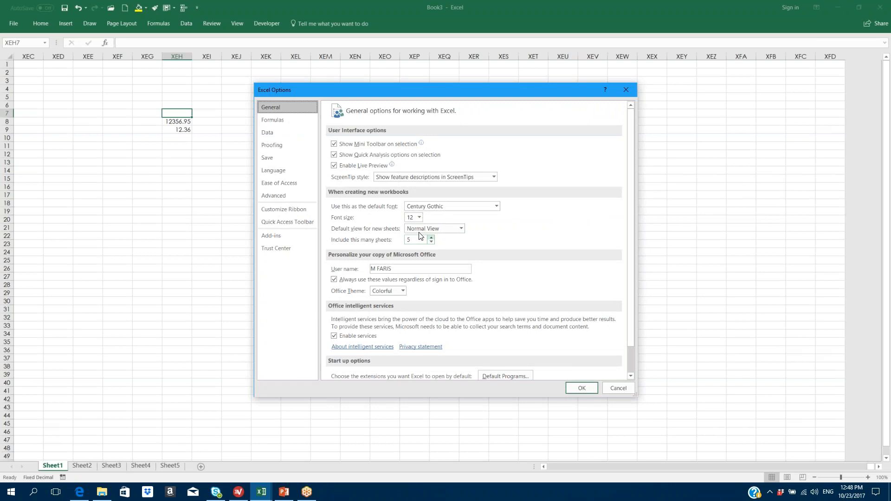
left_click(287, 197)
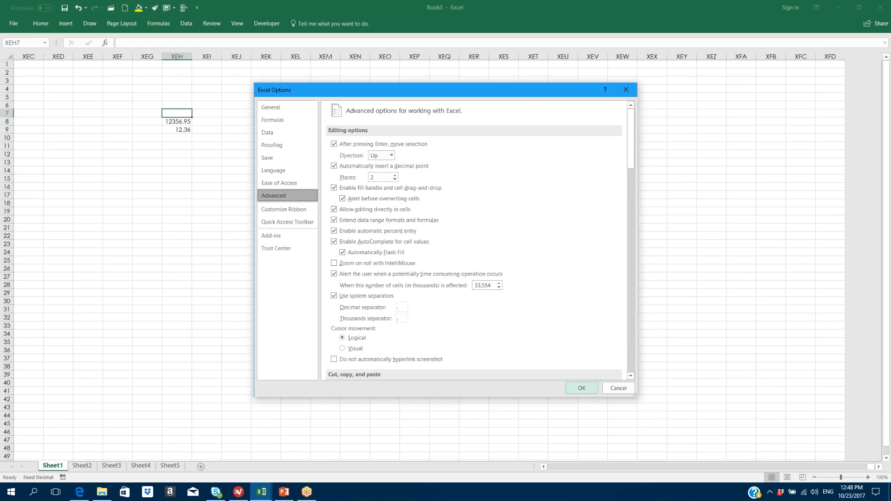
left_click(583, 388)
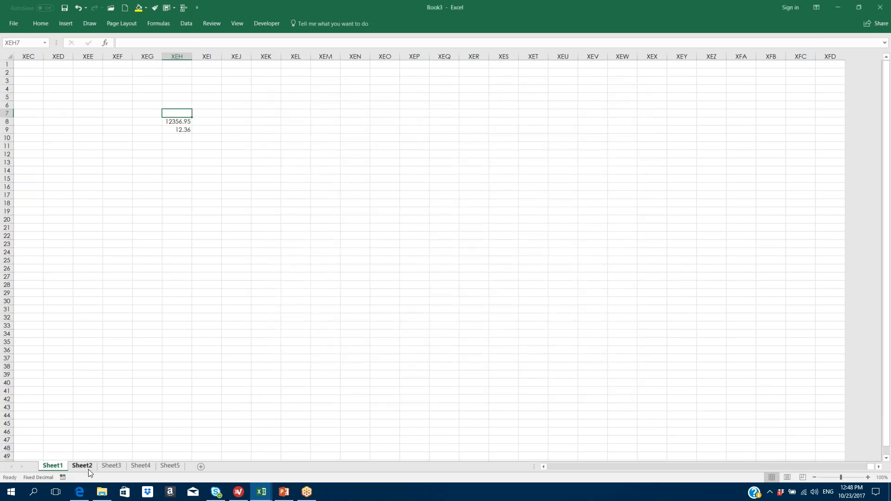
left_click(14, 24)
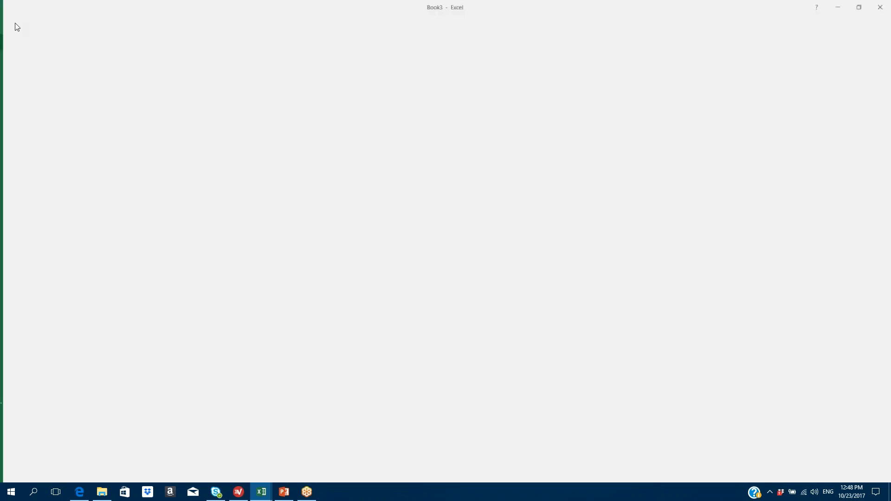
left_click(31, 260)
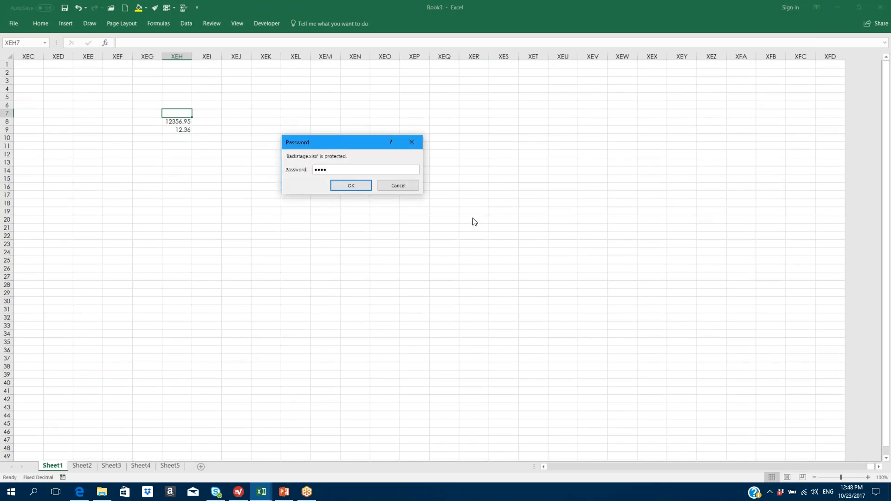
key("Return")
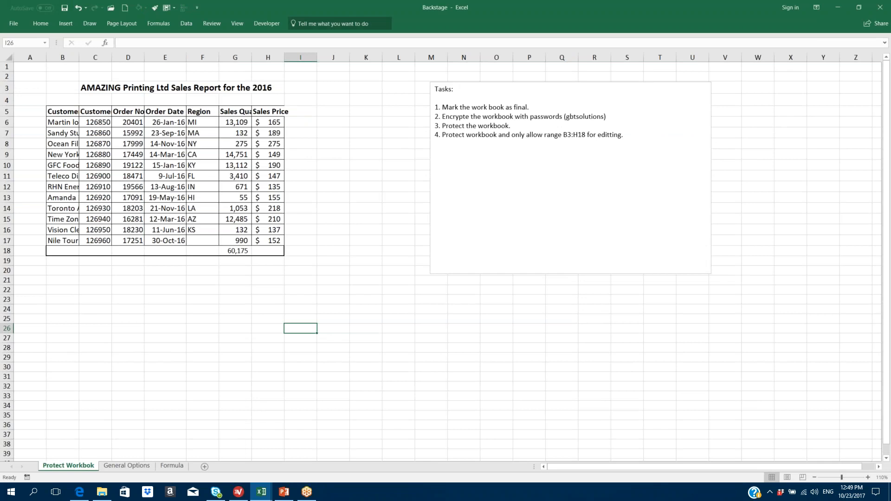
- Try typing in I6, dismiss the protected-sheet warning, and check the sheet protection features
left_click(300, 121)
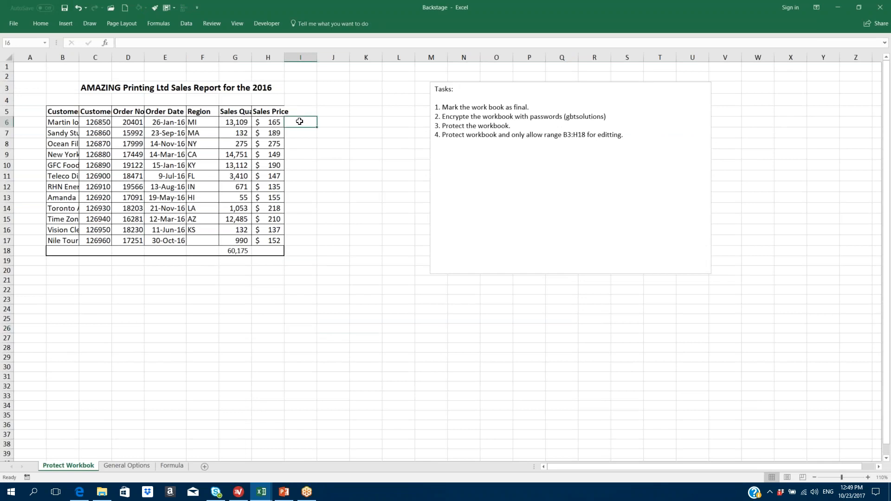
type("a")
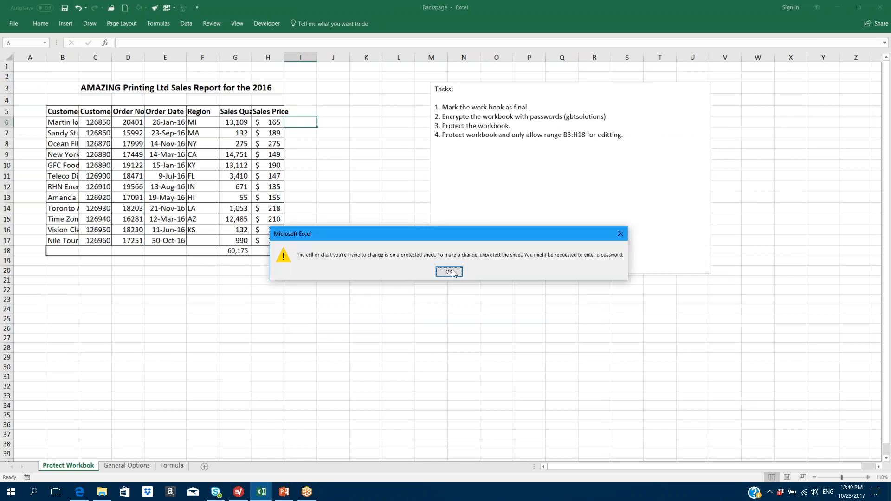
left_click(451, 271)
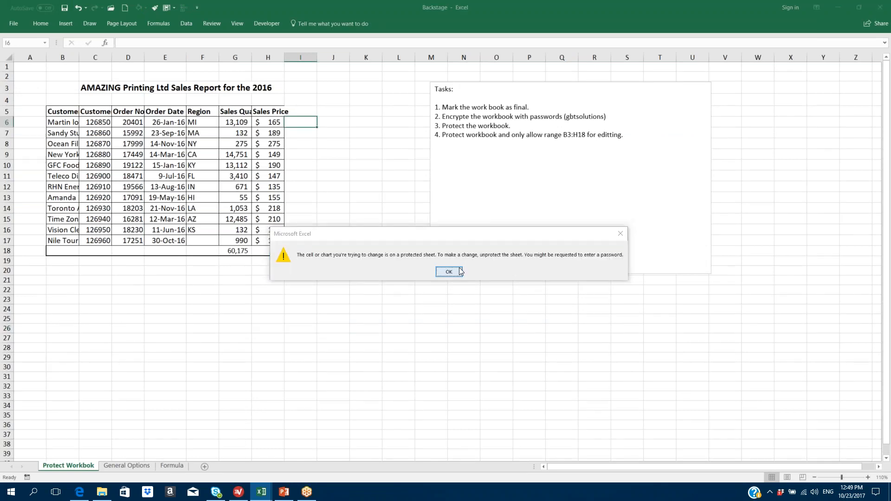
left_click(210, 23)
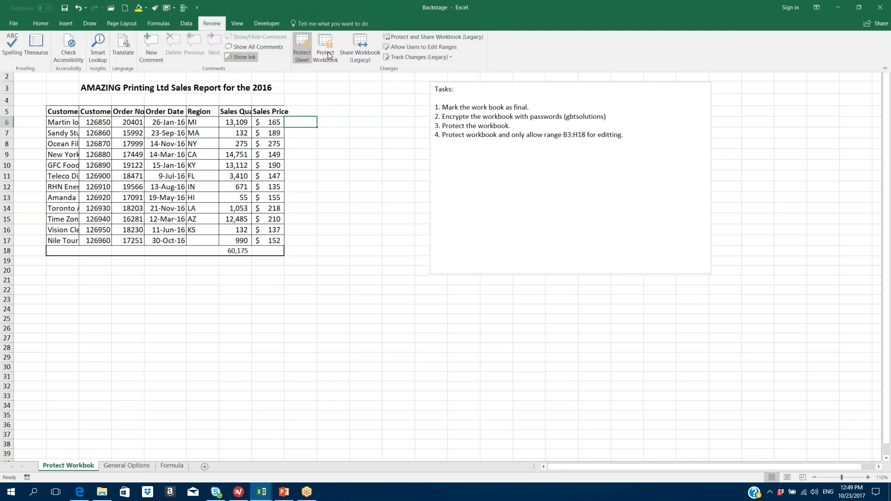
- Enter =G6*H6 in I6 and fill it down to row 17 with the fill handle
left_click(385, 147)
type("=")
left_click(239, 121)
type("*")
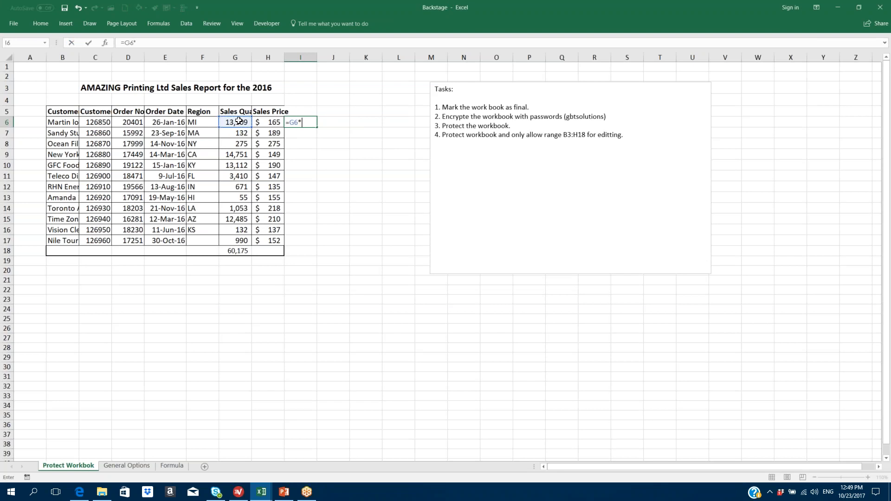
left_click(261, 120)
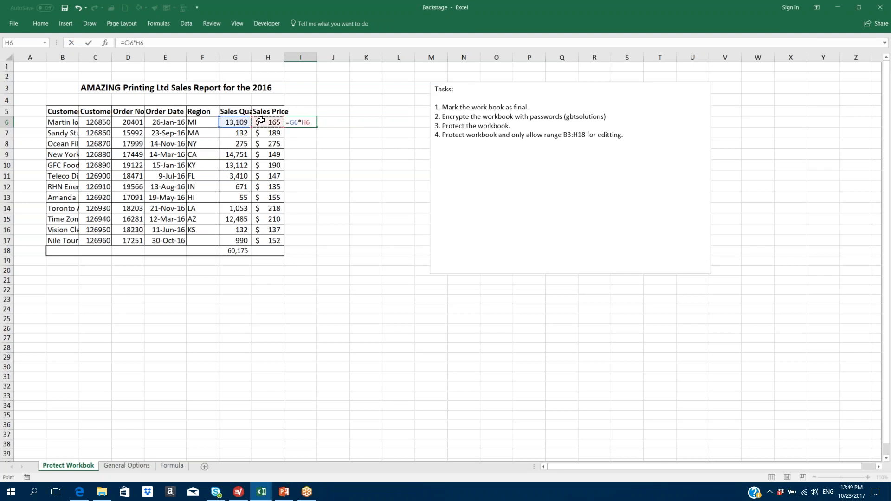
key("Return")
left_click(313, 123)
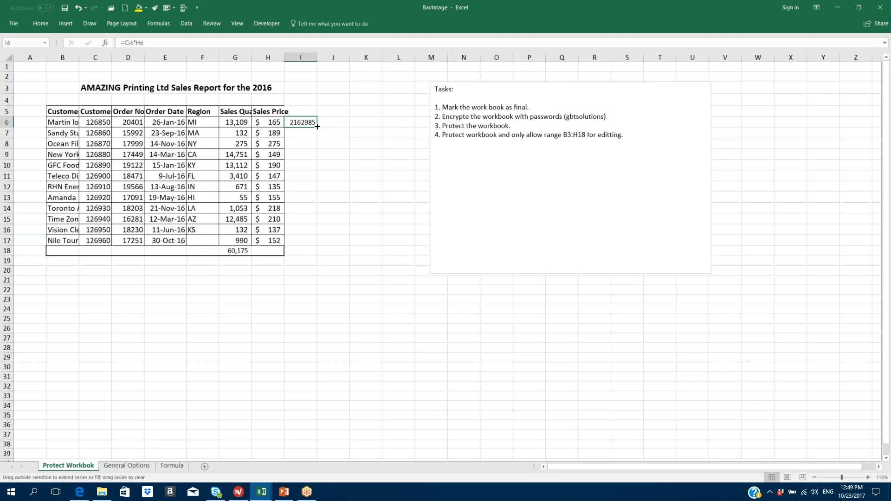
double_click(317, 126)
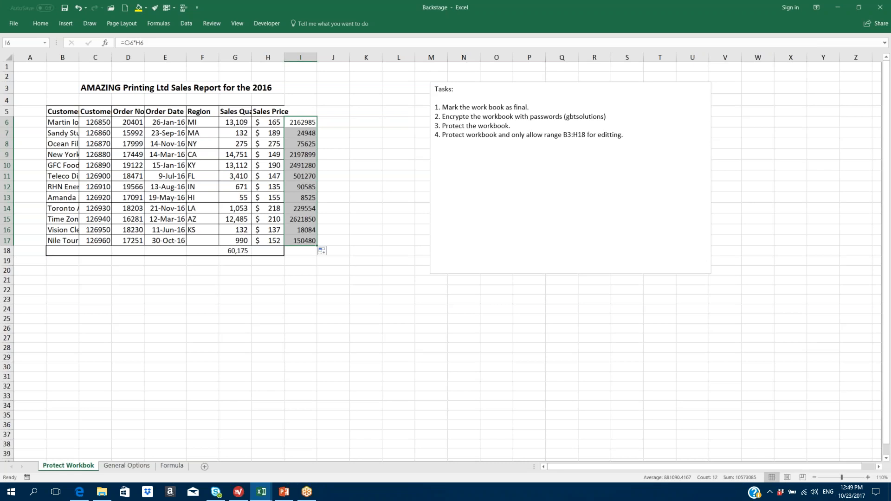
- Move the I6 result to K5, undo the move, then clear I6:I18
left_click(307, 120)
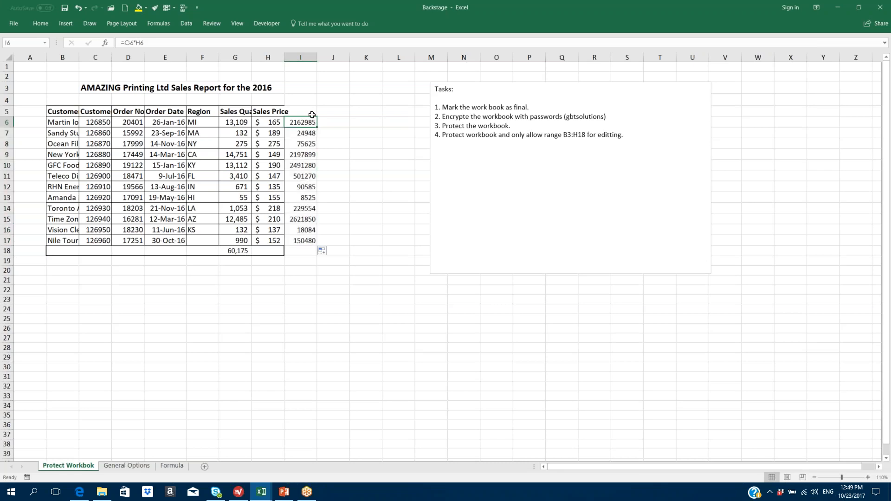
left_click_drag(312, 114, 353, 119)
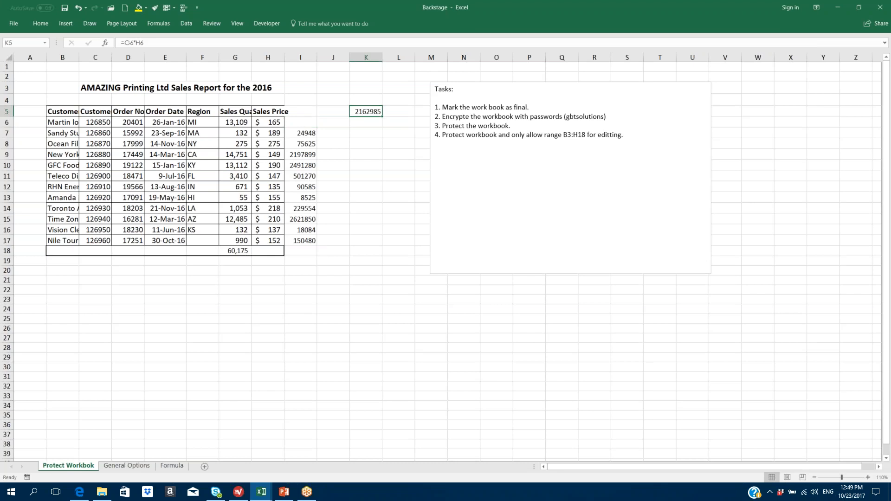
left_click(79, 9)
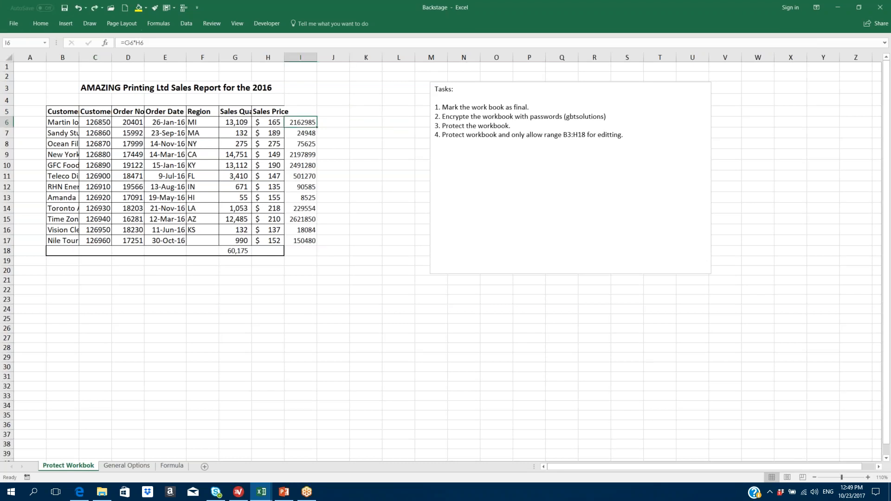
left_click_drag(300, 122, 298, 254)
key("Delete")
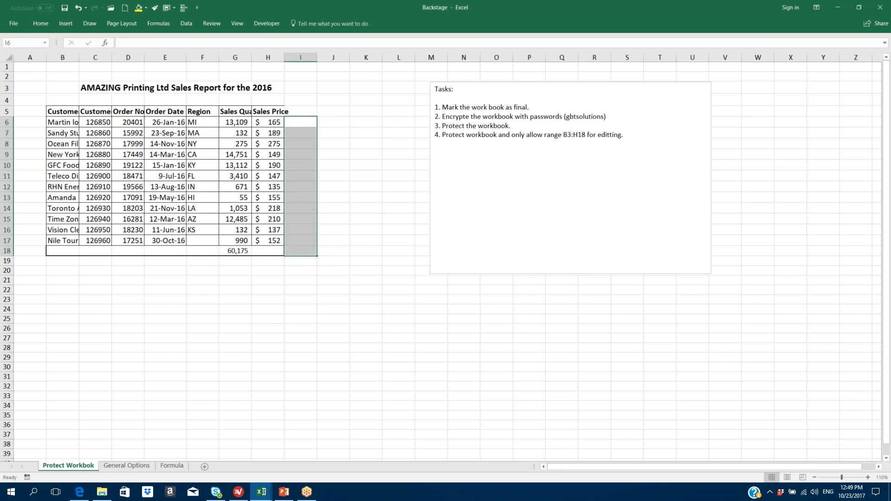
- Uncheck 'Enable fill handle and cell drag-and-drop' in Advanced options and apply
left_click(13, 25)
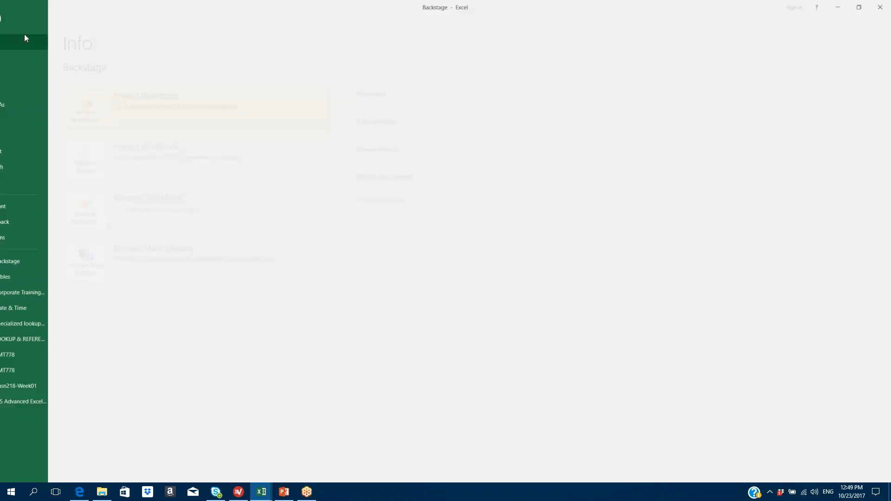
left_click(23, 237)
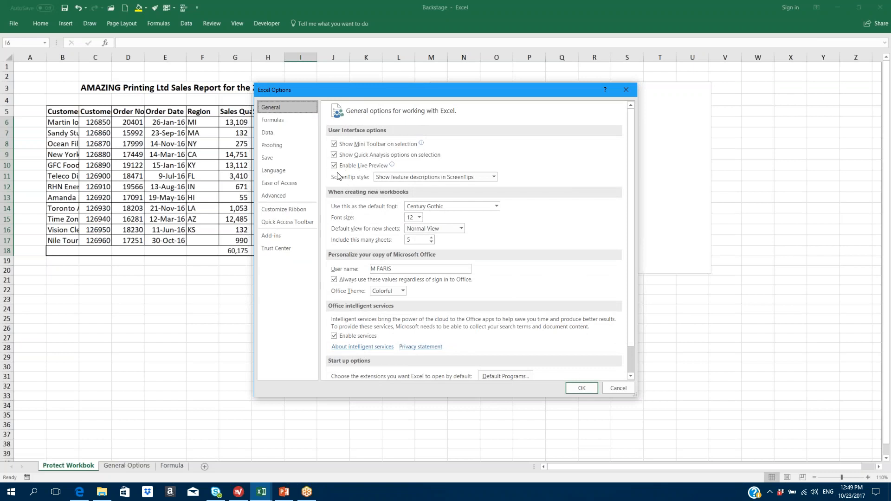
left_click(275, 198)
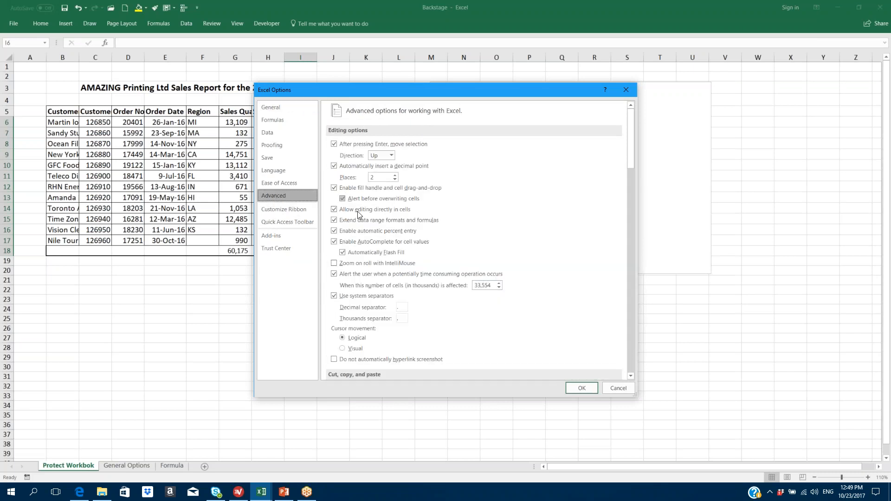
left_click(334, 189)
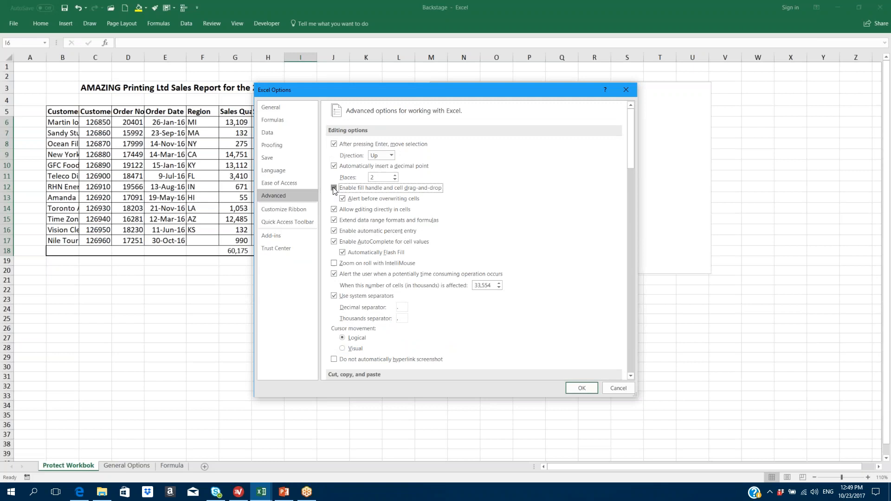
left_click(573, 385)
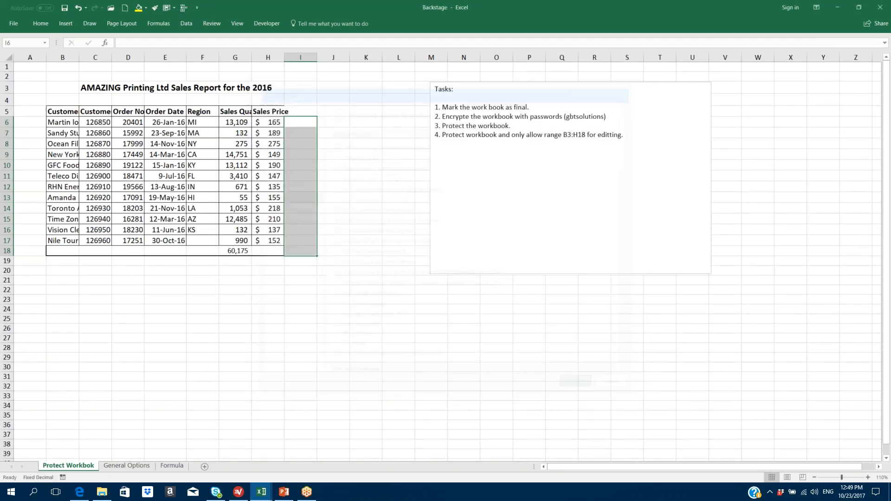
left_click(303, 125)
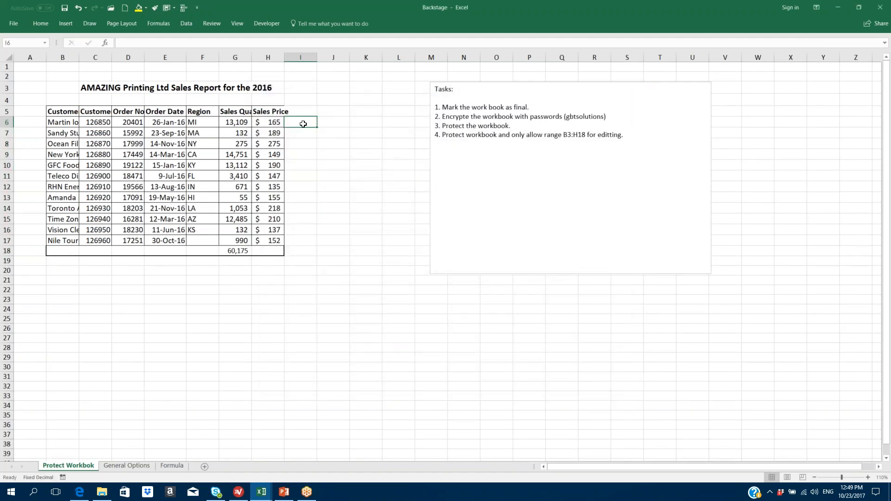
- Re-enter =G6*H6 in I6, showing 2162985, and inspect the formula without changing it
type("=")
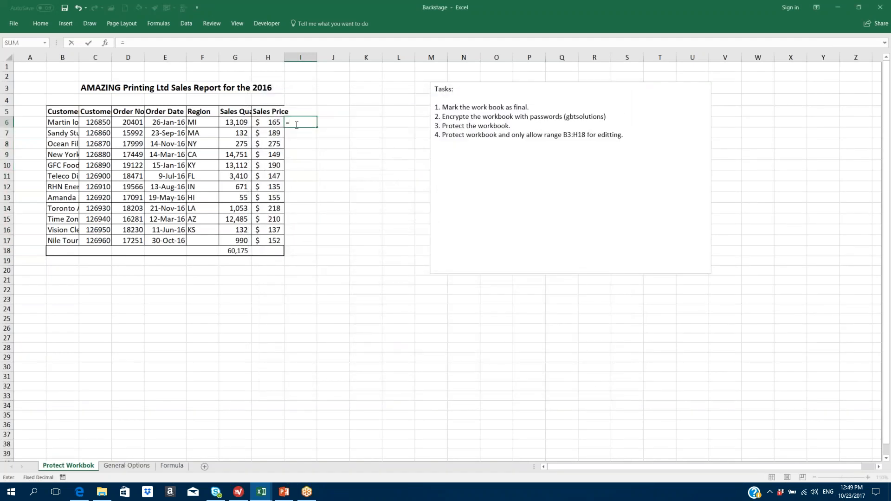
left_click(235, 124)
type("*")
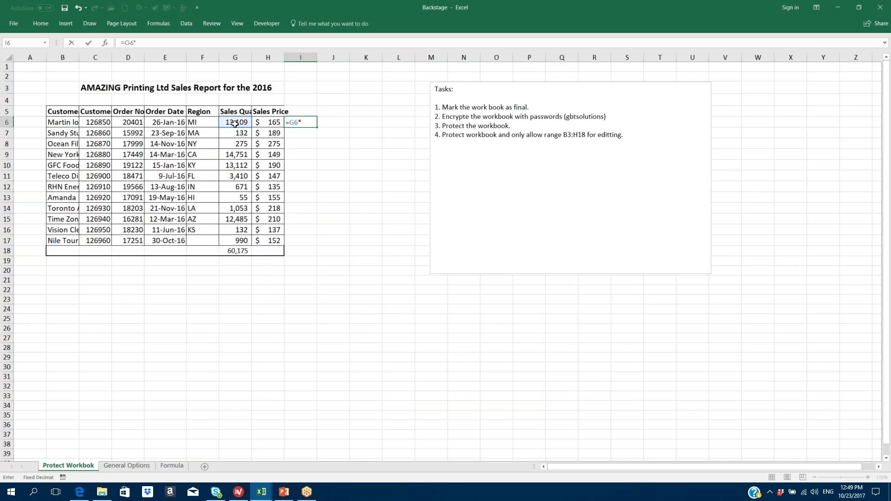
left_click(270, 124)
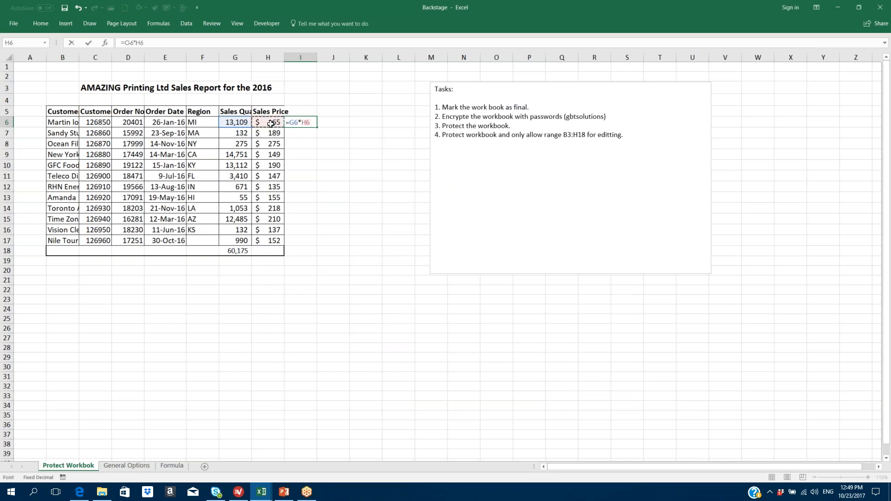
key("ctrl+Return")
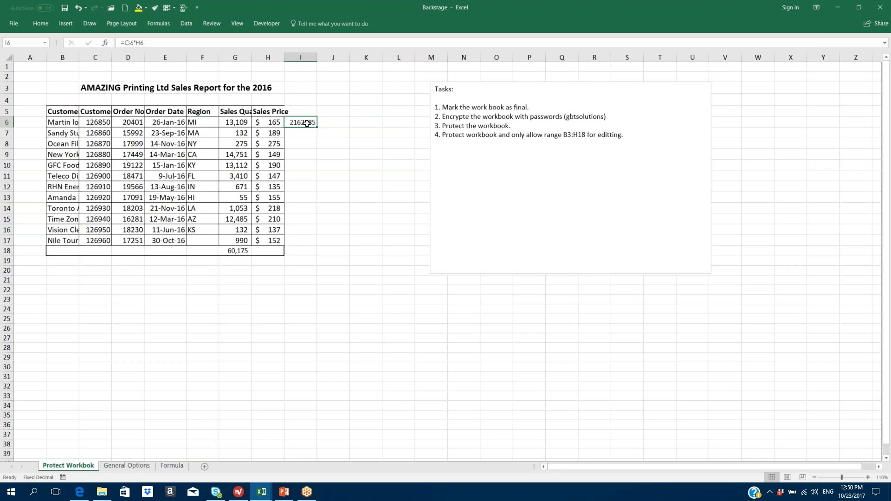
double_click(312, 123)
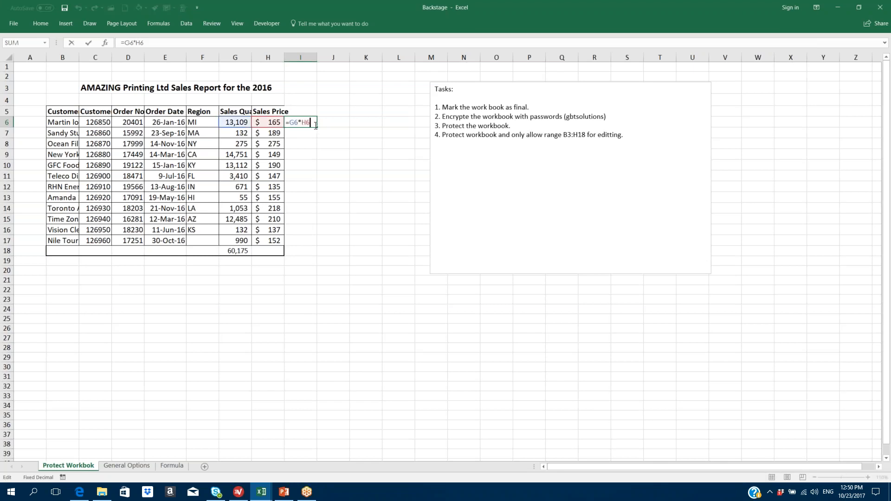
key("Escape")
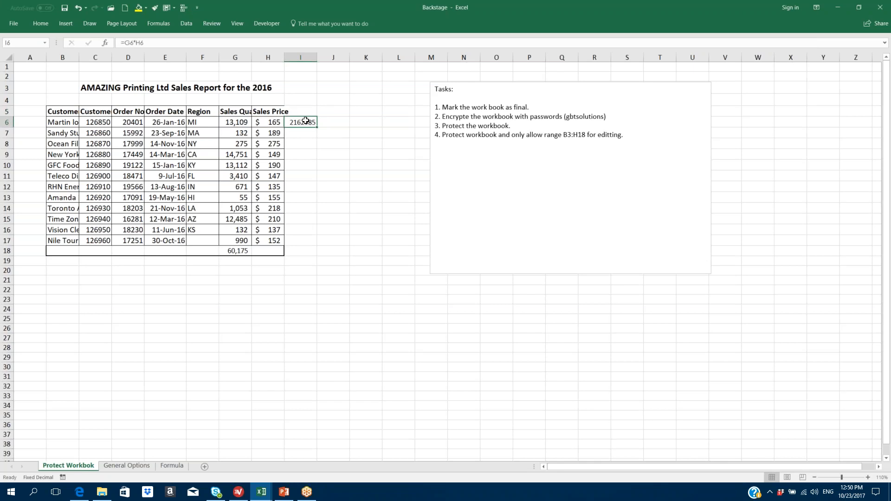
left_click(15, 27)
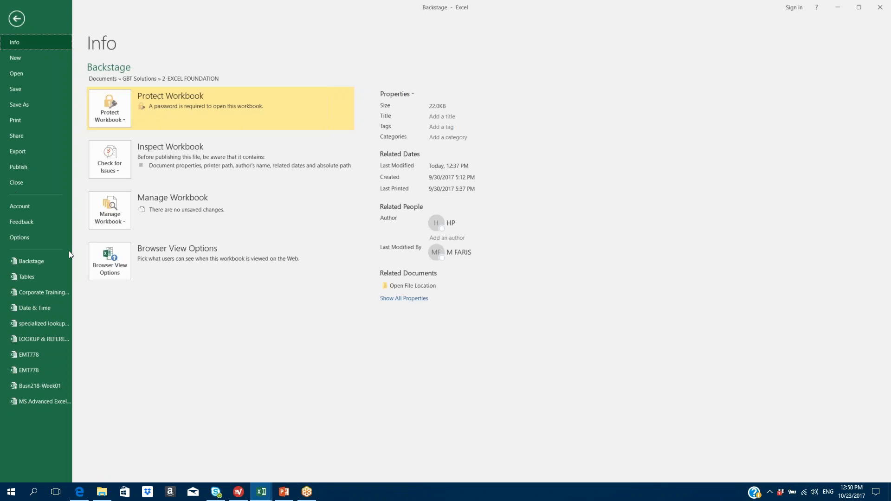
- On the Advanced options page, re-check 'Enable fill handle and cell drag-and-drop'
left_click(26, 237)
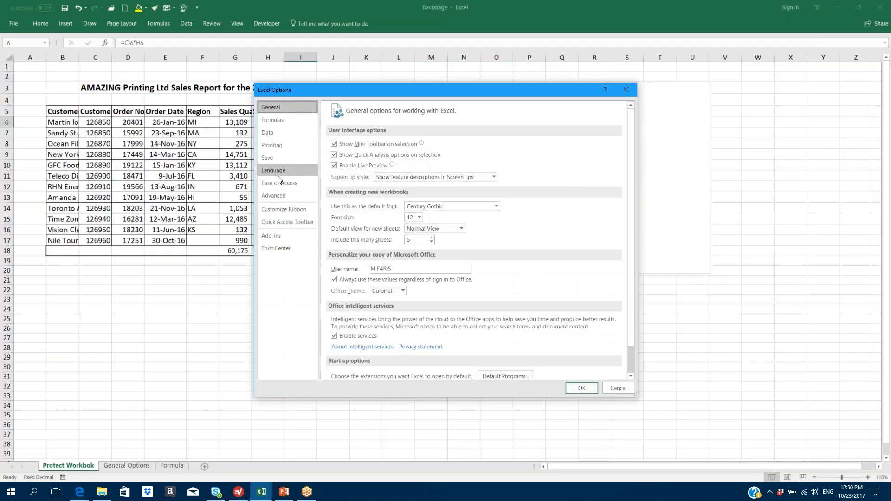
left_click(284, 197)
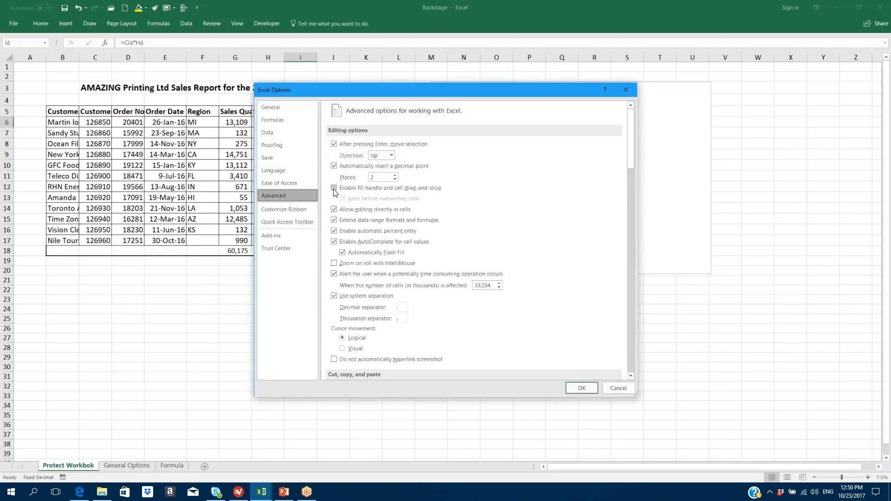
left_click(333, 188)
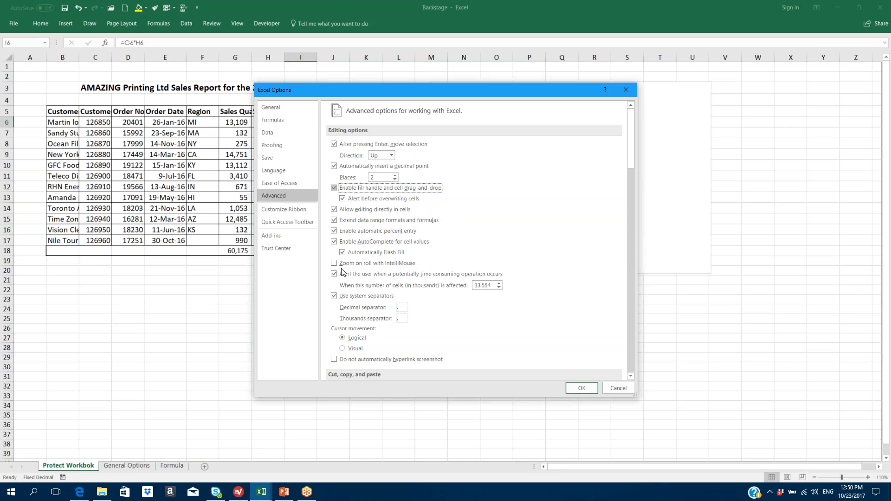
- Check 'Zoom on roll with IntelliMouse' in Advanced options and confirm with OK
left_click(334, 263)
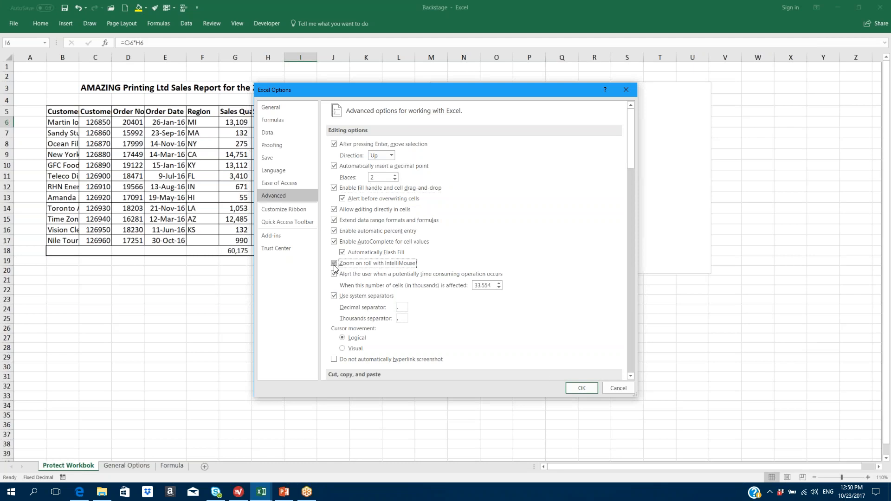
left_click(580, 388)
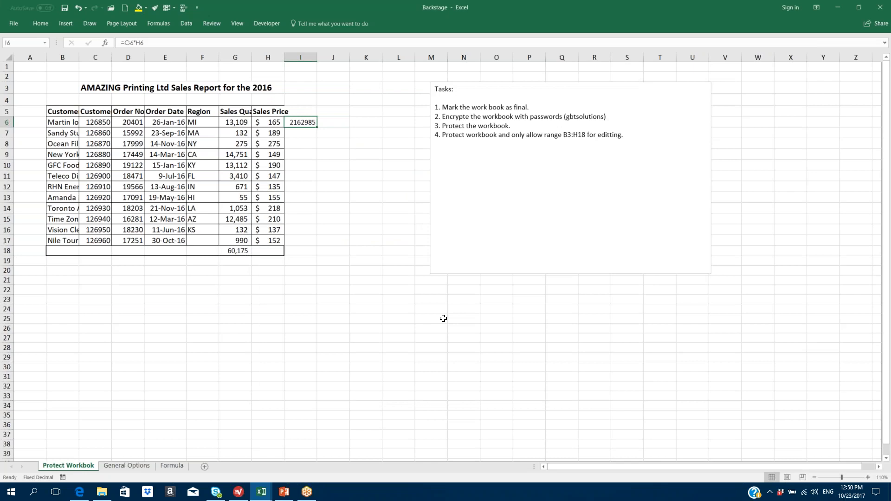
- Test mouse-wheel zooming in and out on the sales report, then open the File backstage
scroll(443, 319, "up", 2)
scroll(441, 312, "down", 3)
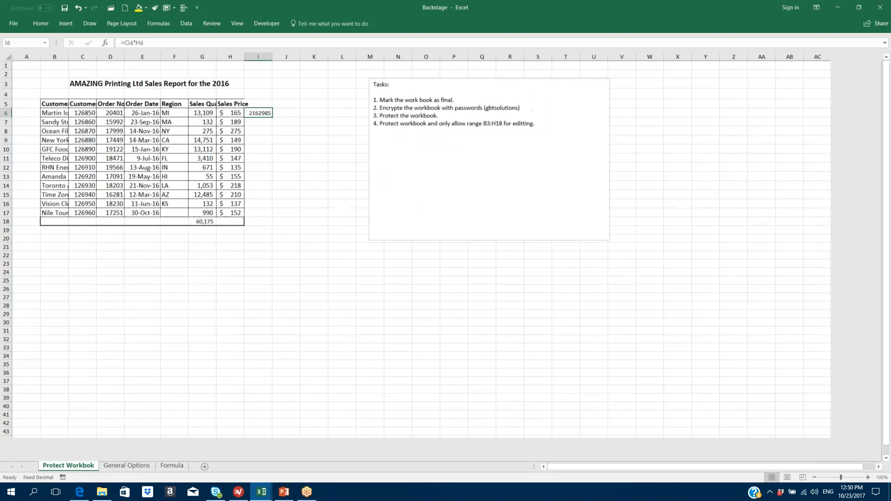
scroll(441, 312, "up", 8)
scroll(441, 313, "down", 6)
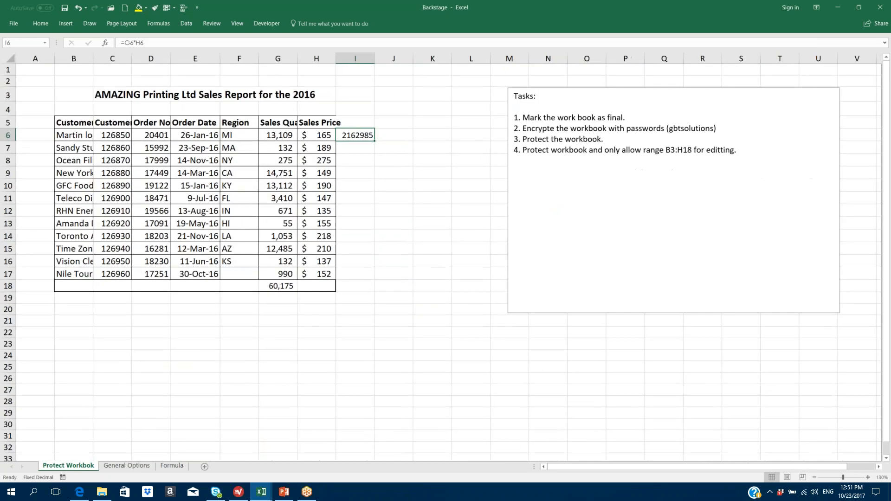
scroll(442, 312, "up", 3)
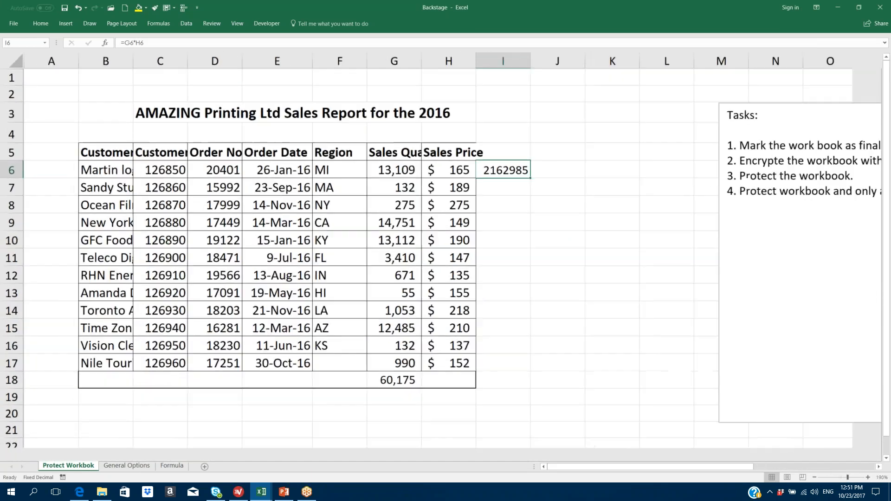
scroll(441, 312, "up", 3)
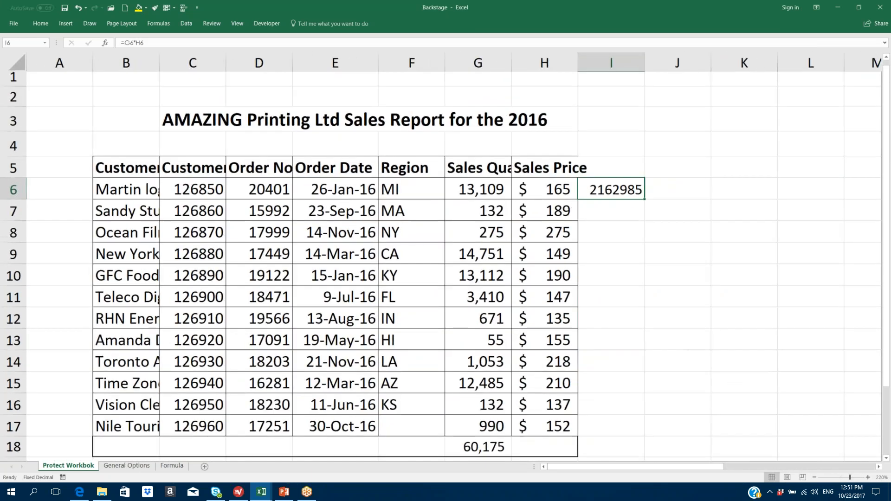
scroll(441, 313, "down", 6)
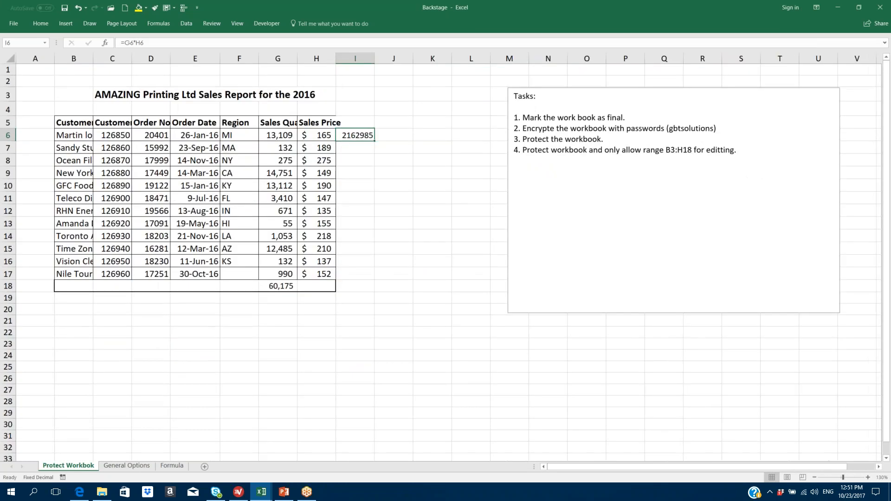
left_click(18, 24)
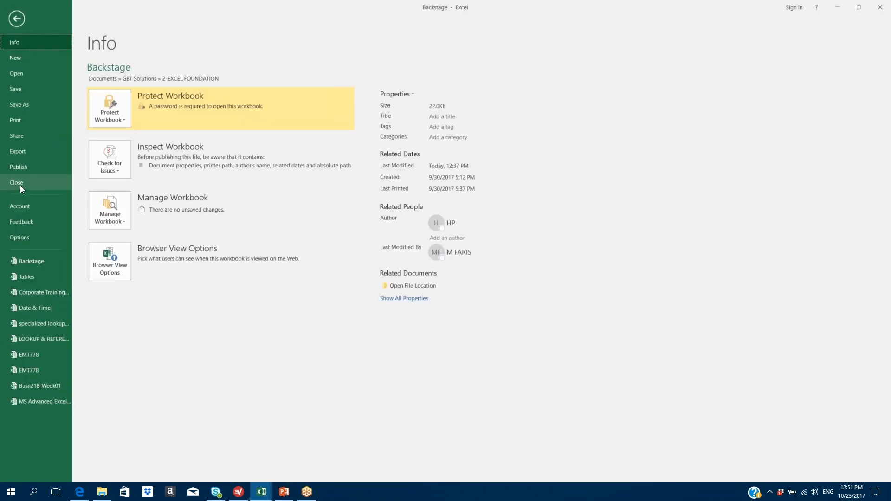
- Reopen Excel Options, scroll through the Advanced editing settings, and move to Customize Ribbon
left_click(18, 237)
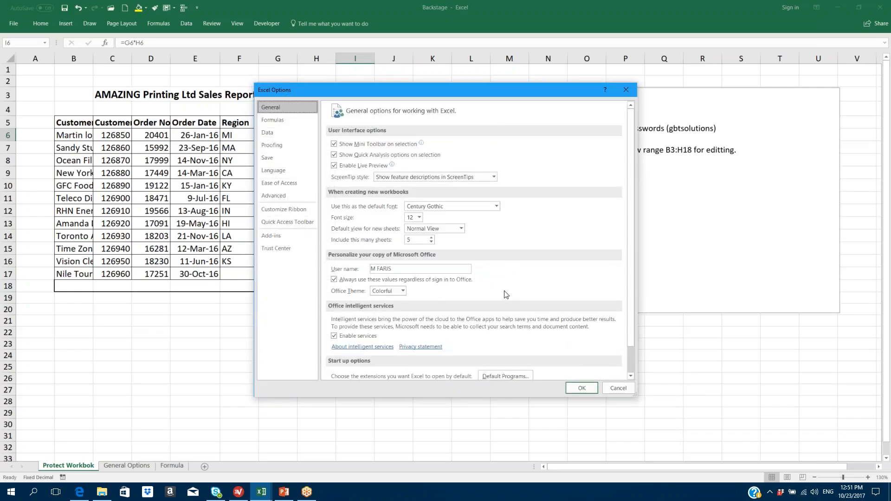
left_click(283, 195)
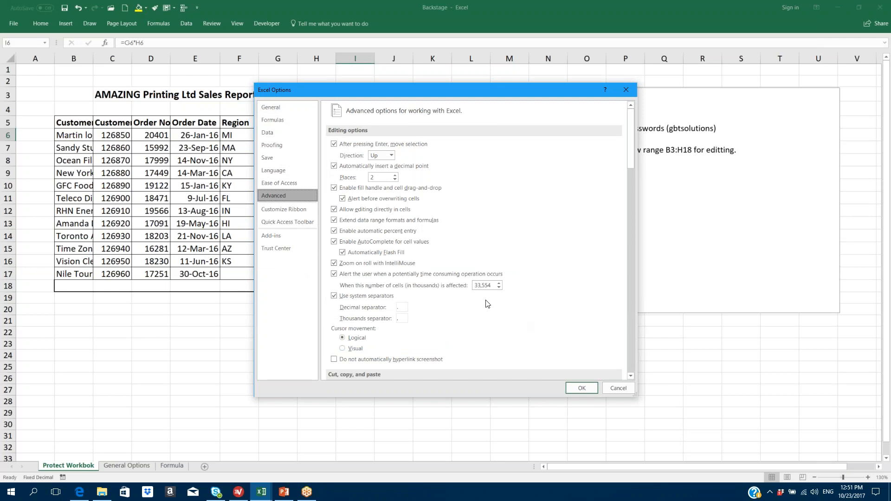
left_click_drag(629, 149, 635, 168)
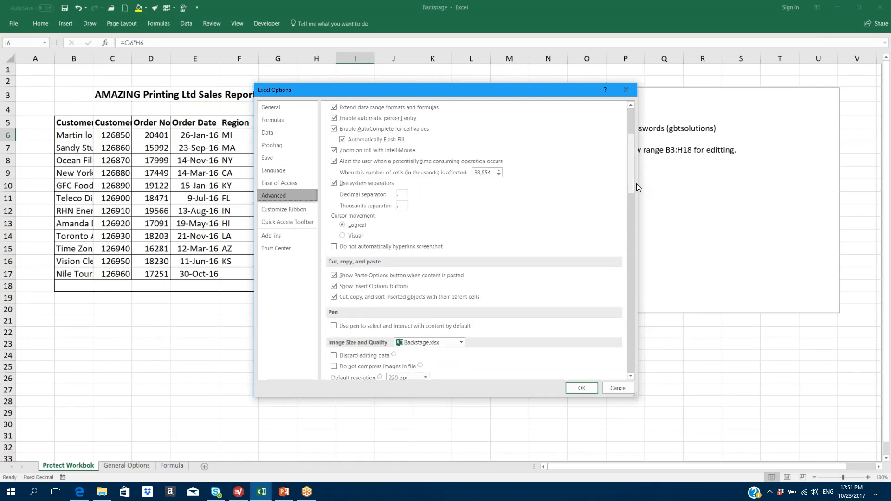
left_click(812, 415)
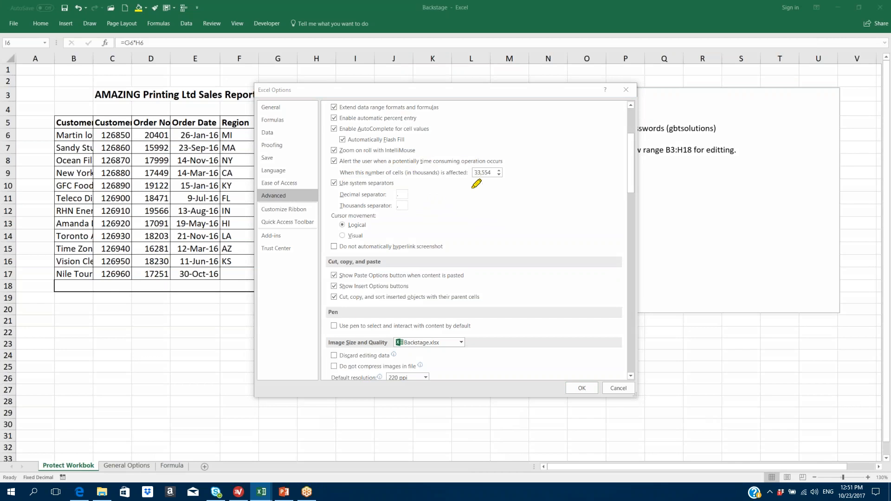
mouse_move(507, 184)
left_mouse_down()
mouse_move(515, 170)
mouse_move(496, 146)
mouse_move(471, 153)
mouse_move(472, 195)
mouse_move(510, 170)
left_mouse_up()
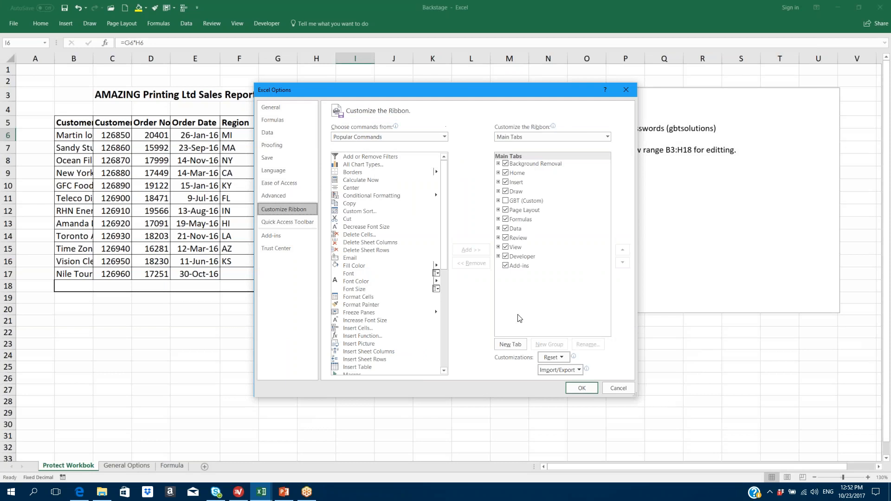
- Browse the Commands Not in the Ribbon and All Commands lists in Customize Ribbon
left_click(444, 135)
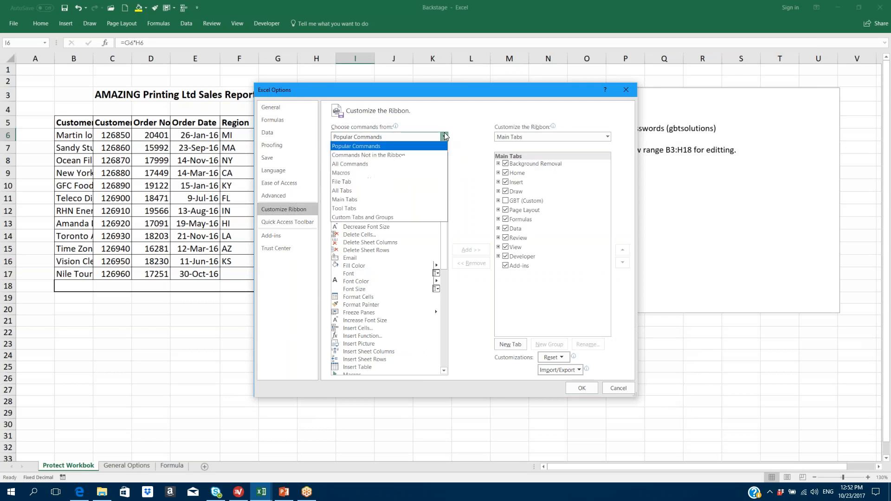
left_click(402, 156)
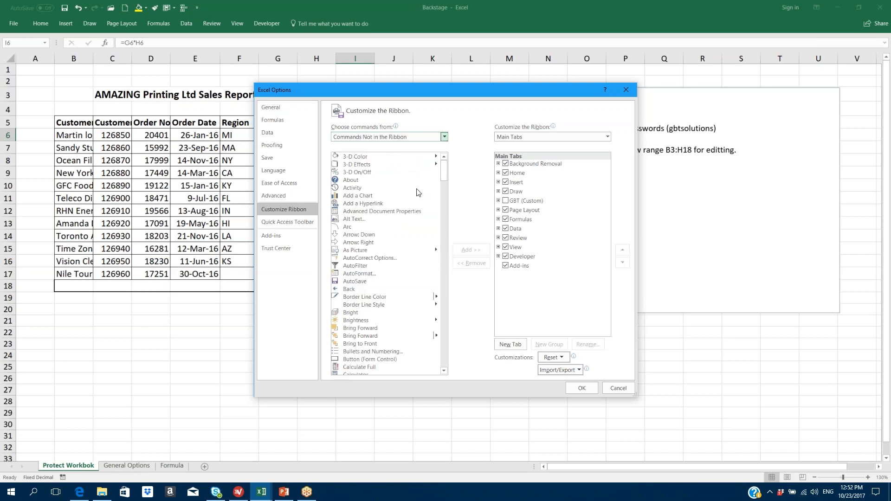
left_click_drag(445, 169, 445, 147)
left_click(444, 138)
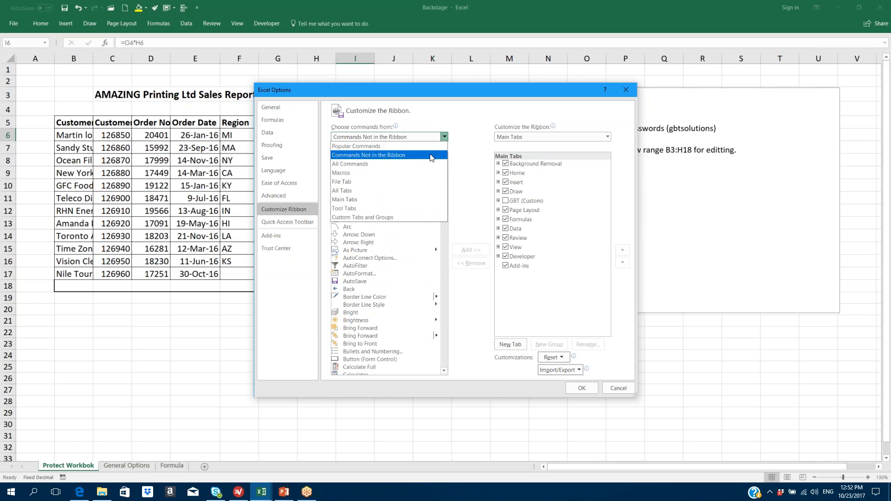
left_click(434, 164)
left_click_drag(443, 169, 437, 147)
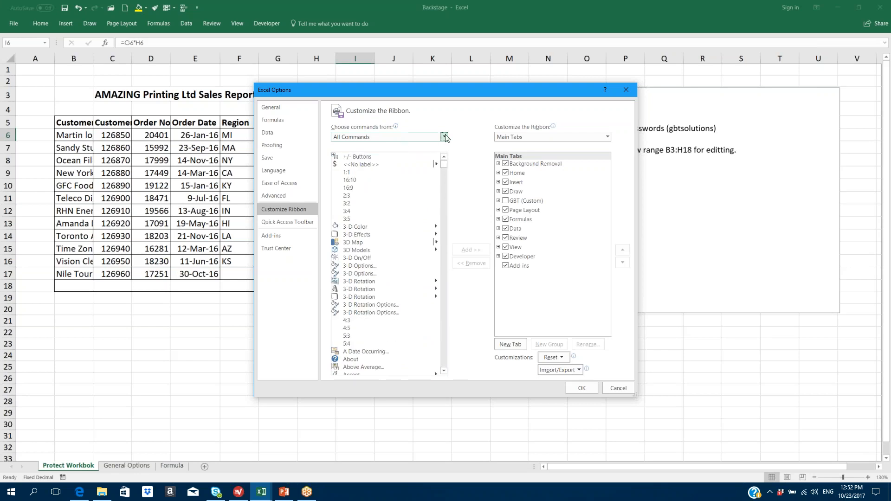
- Switch 'Choose commands from' to File Tab and scroll through its commands
left_click(444, 137)
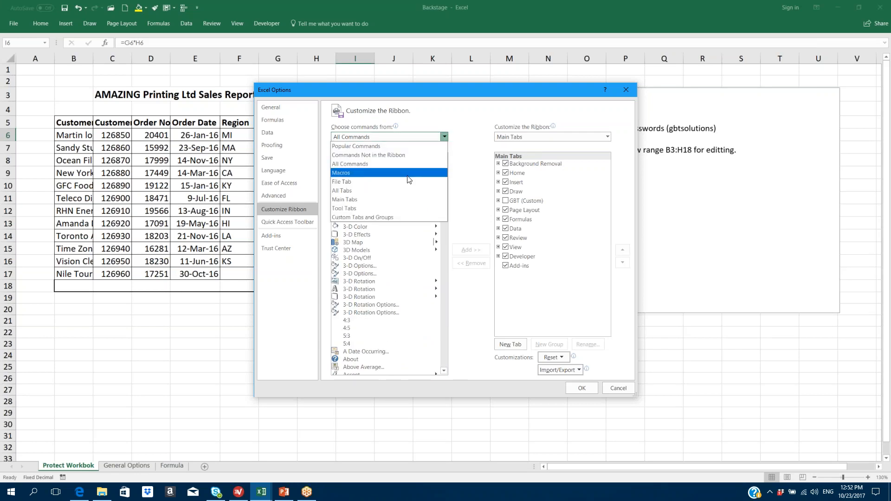
left_click(408, 182)
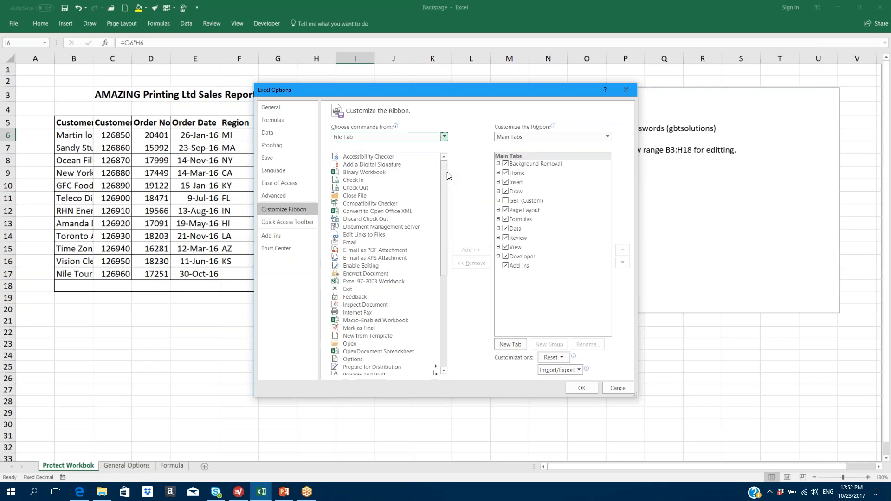
left_click_drag(446, 175, 443, 201)
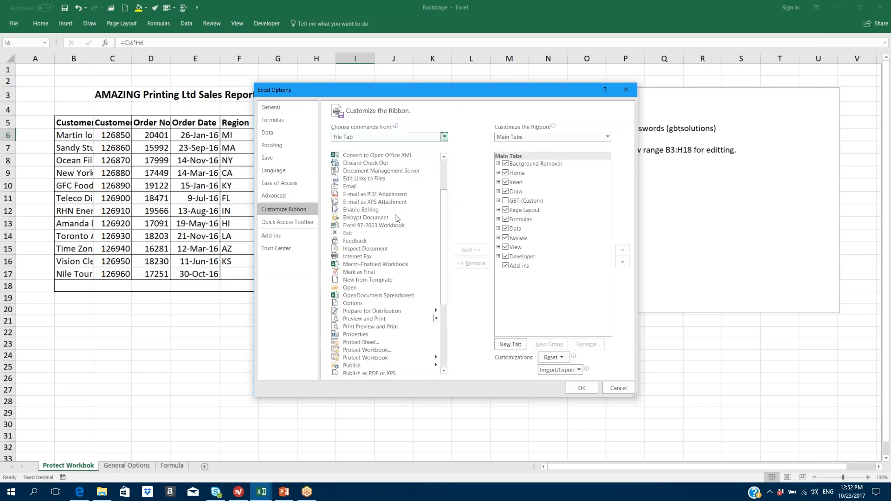
left_click(358, 235)
scroll(426, 214, "up", 2)
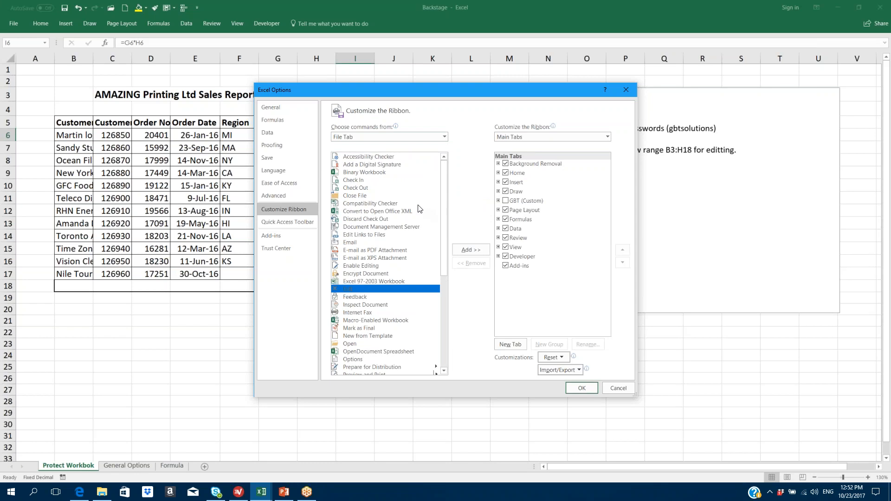
scroll(367, 188, "down", 5)
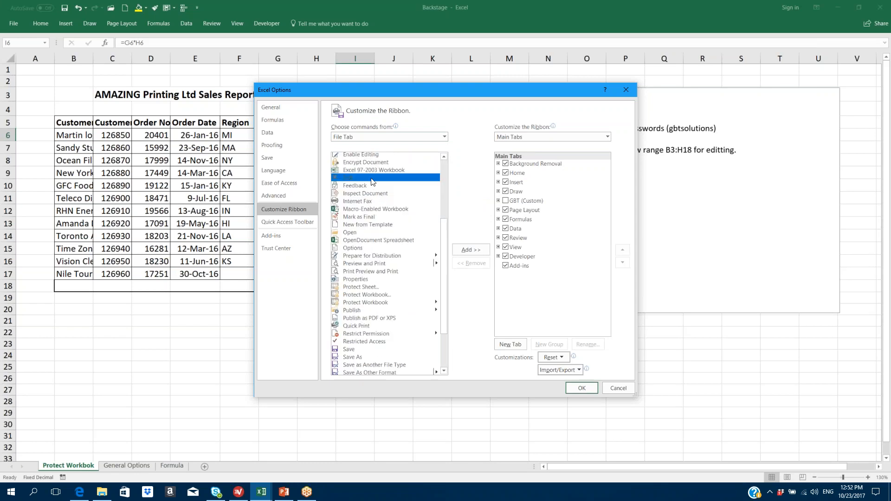
scroll(372, 182, "down", 3)
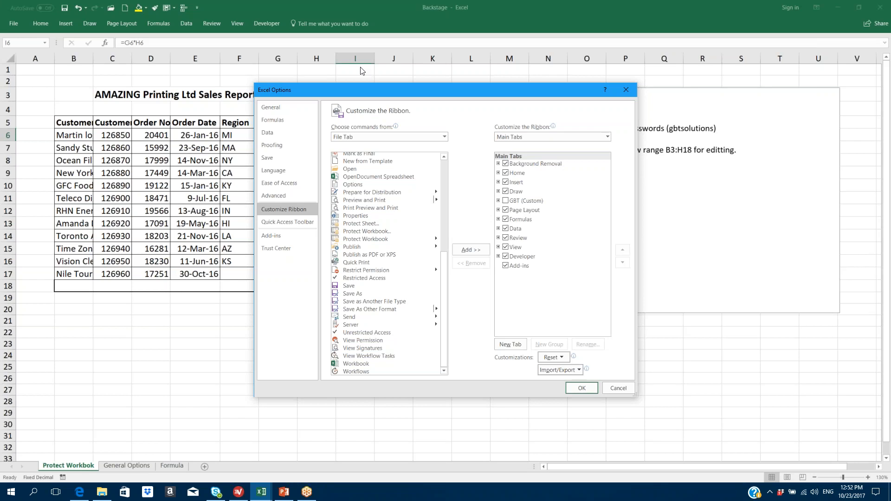
scroll(389, 195, "up", 1)
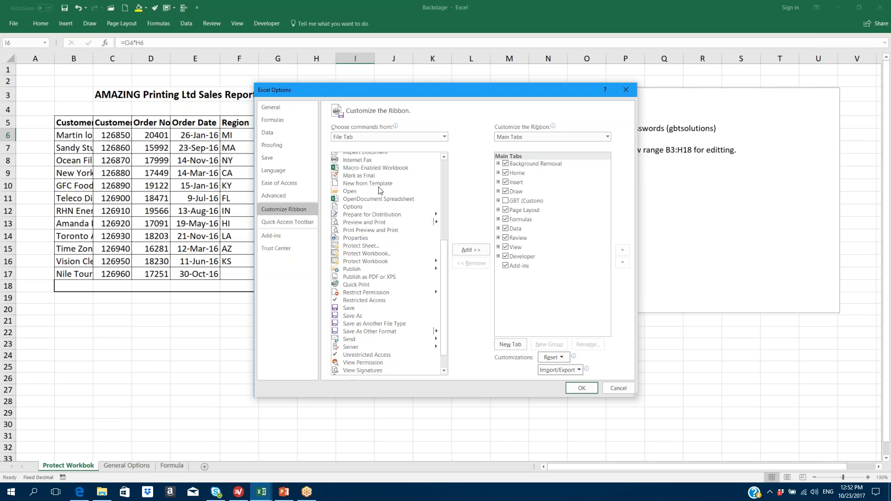
- Try adding Mark as Final to Home's Editing group and dismiss the custom-group-required warning
left_click(371, 184)
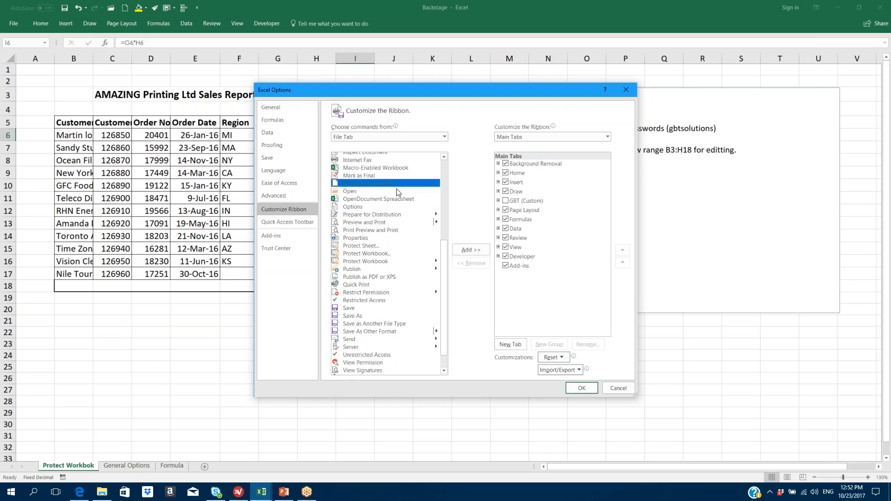
left_click(365, 176)
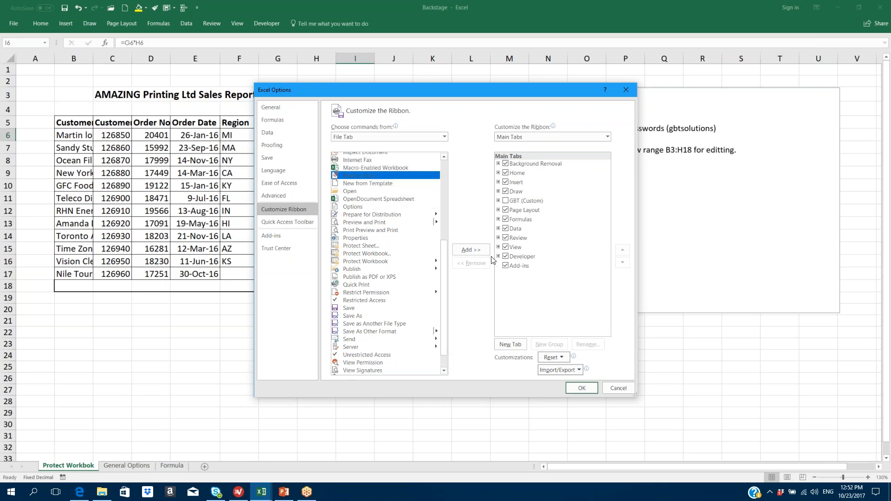
left_click(498, 173)
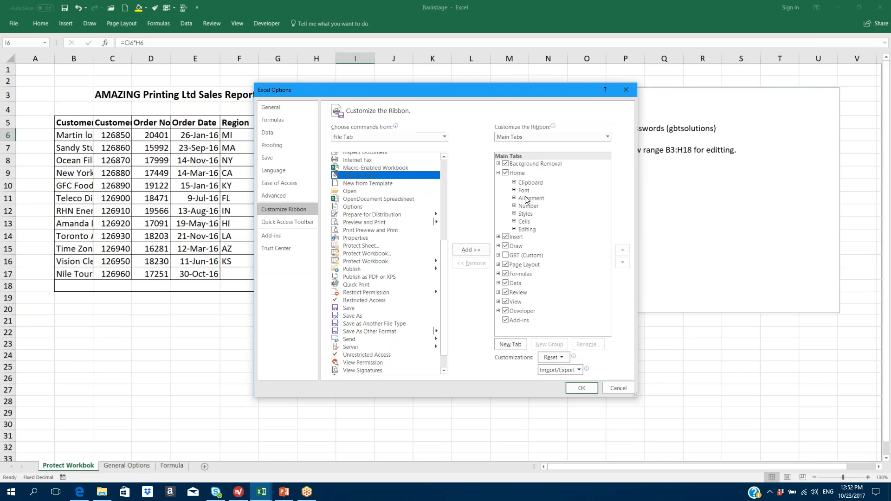
left_click(526, 229)
left_click(473, 251)
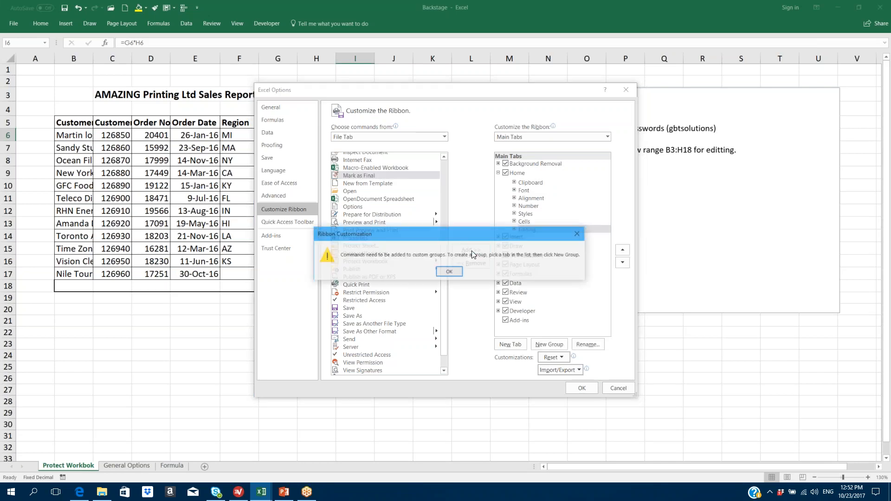
left_click(449, 272)
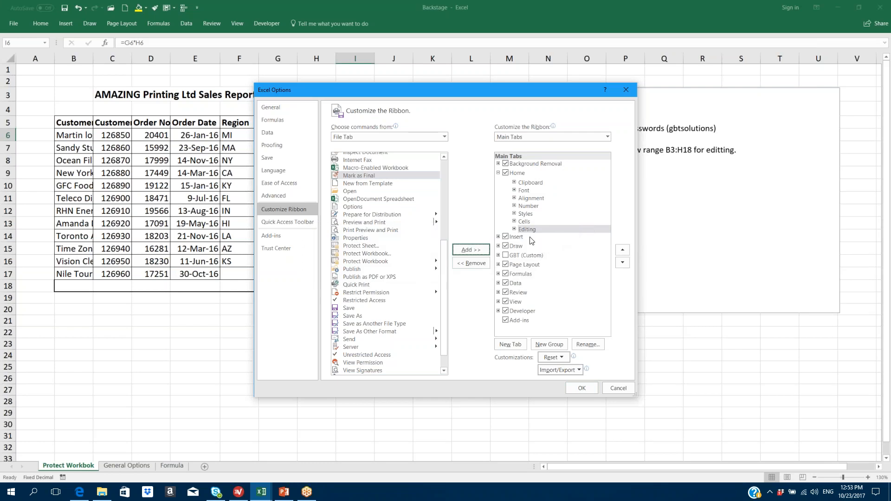
- Create a new group under Home named GBT containing Mark as Final
left_click(552, 347)
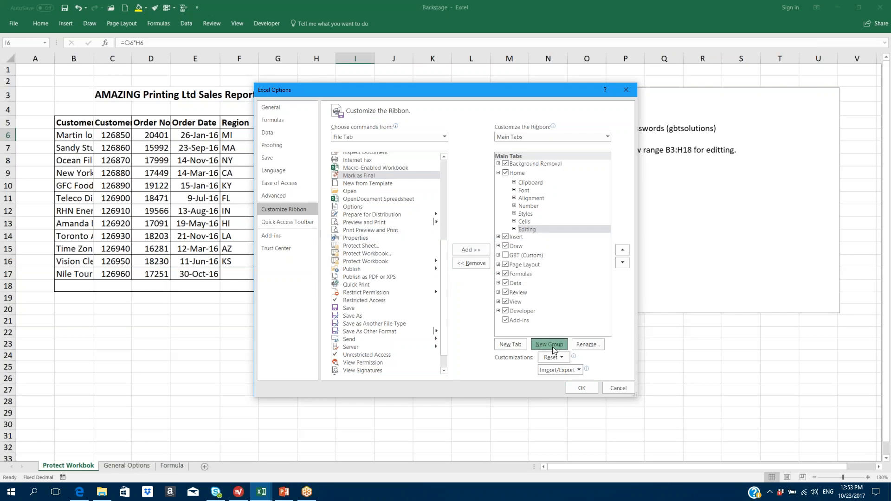
left_click(477, 249)
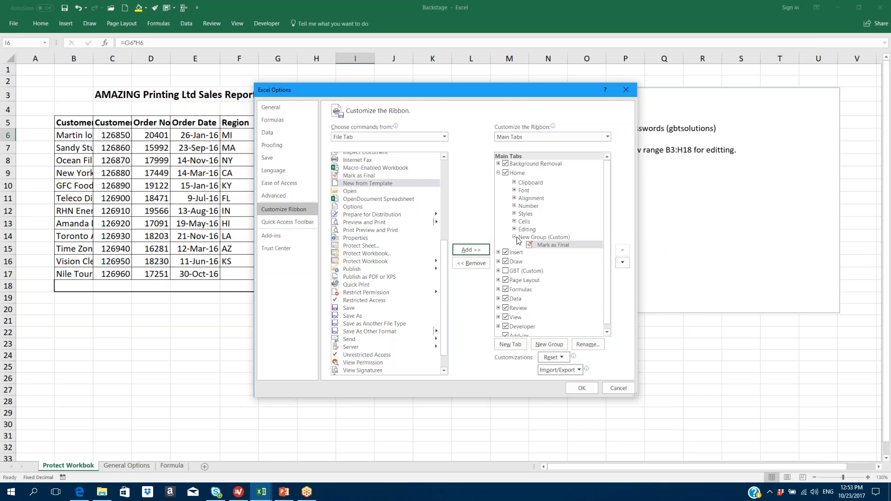
left_click(530, 237)
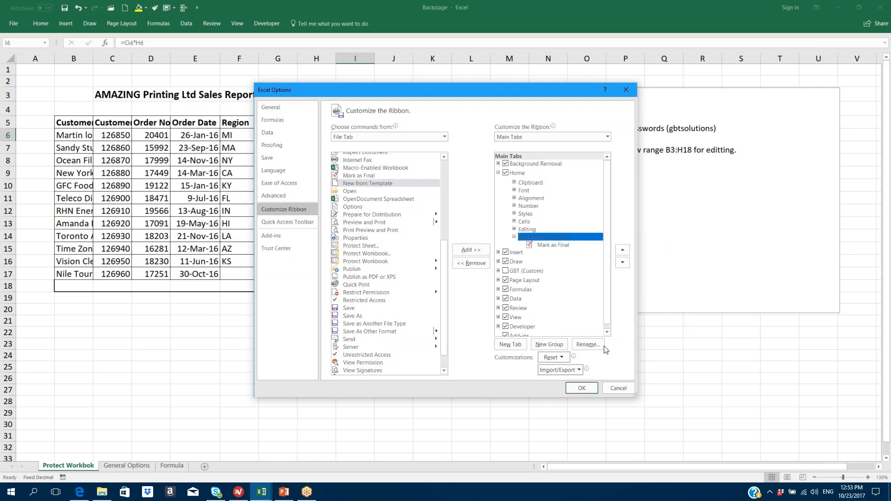
left_click(589, 345)
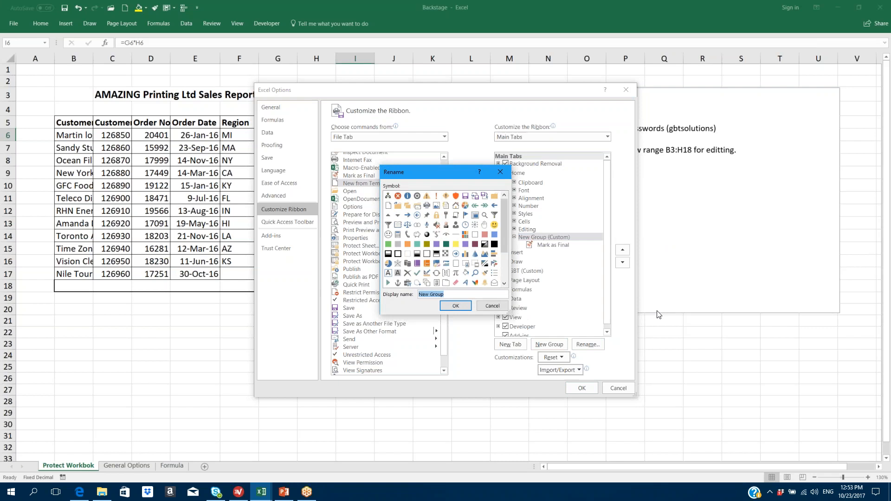
type("GBT")
left_click(455, 305)
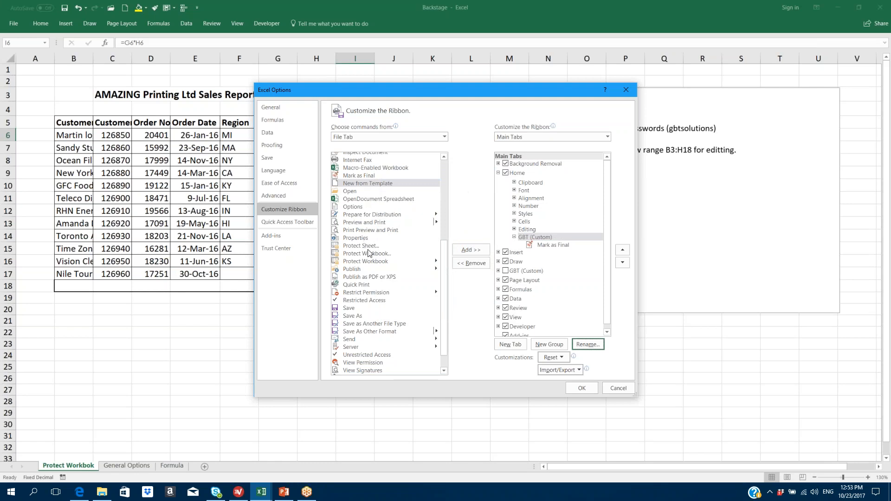
- Add Add a Digital Signature, Email and E-mail as PDF Attachment to the GBT group
scroll(367, 250, "down", 1)
scroll(369, 252, "up", 7)
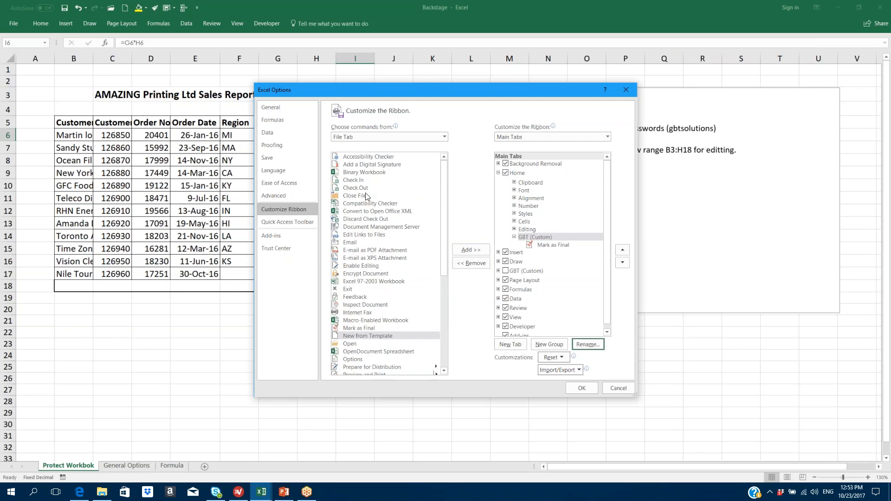
left_click(365, 165)
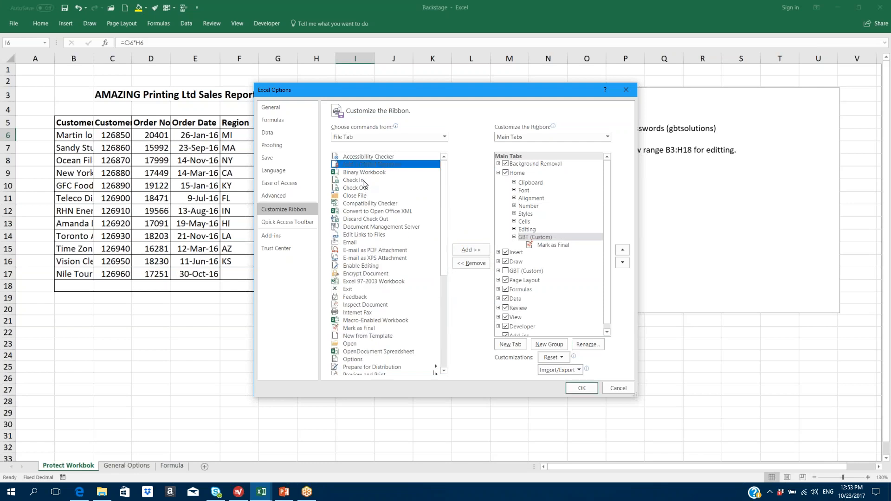
left_click(470, 250)
left_click(354, 242)
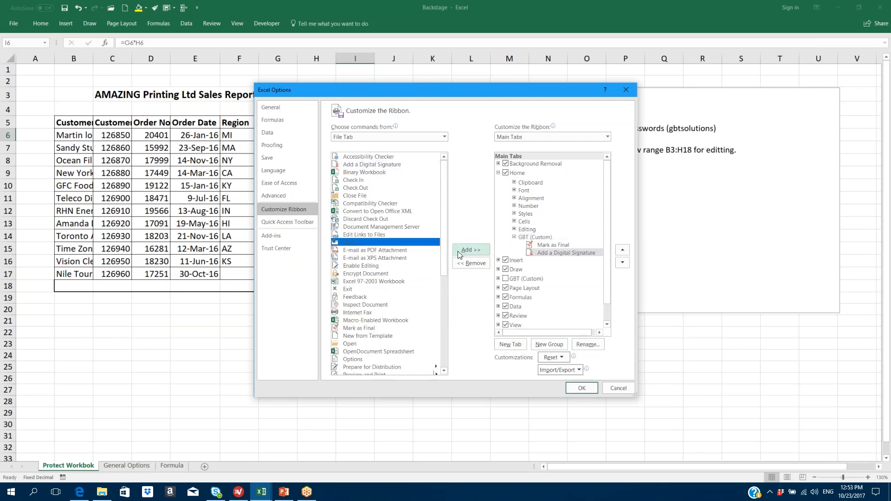
left_click(470, 250)
left_click(393, 251)
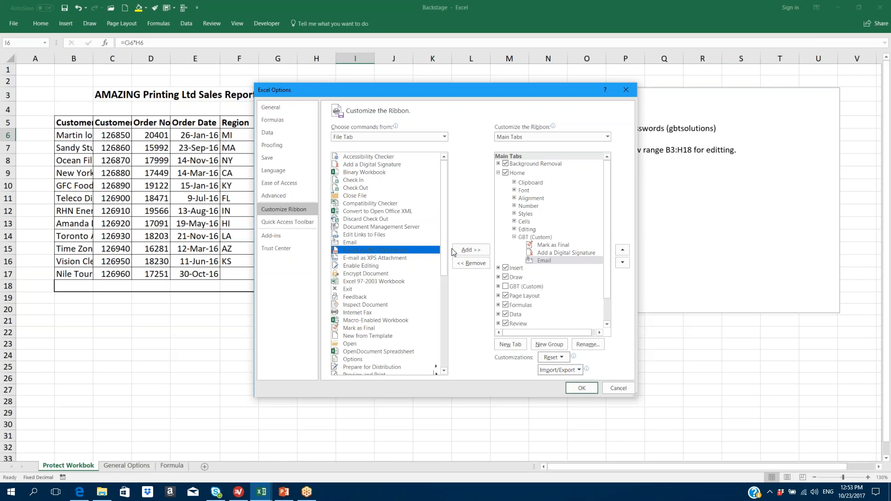
left_click(470, 250)
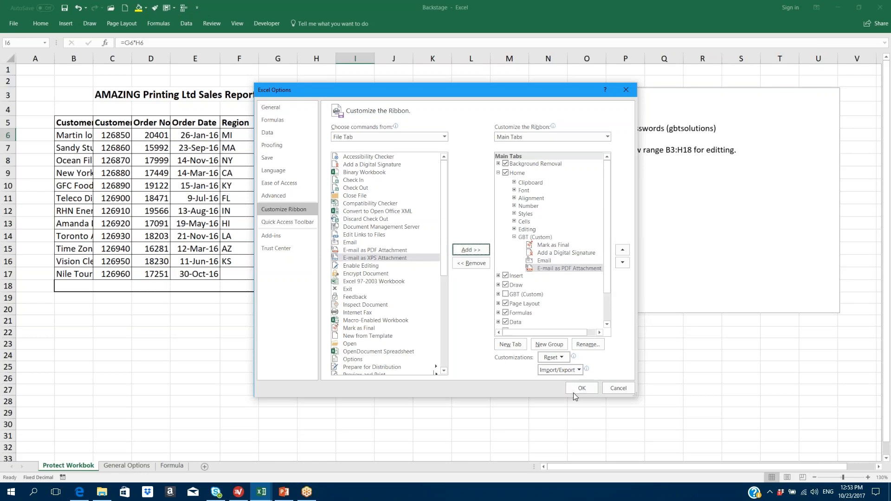
left_click(539, 238)
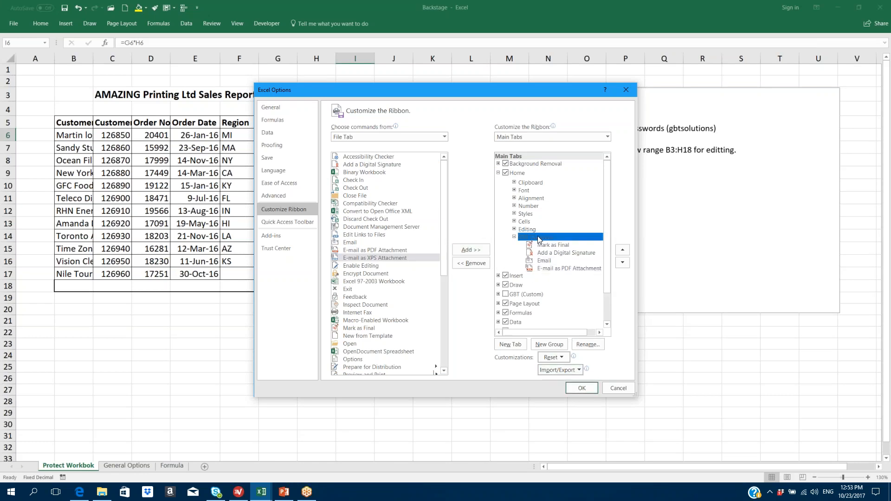
- Create a new custom tab after Home, add Enable Editing to its group, and rename the group
left_click(505, 345)
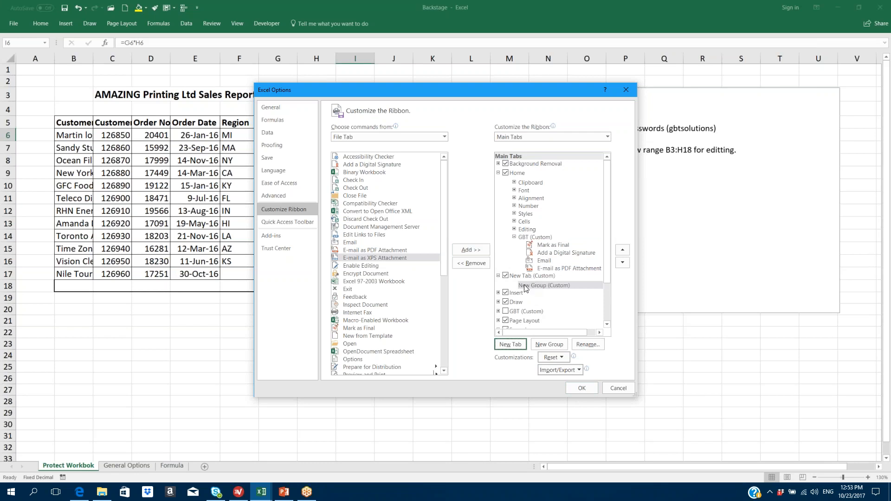
left_click(375, 266)
left_click(469, 250)
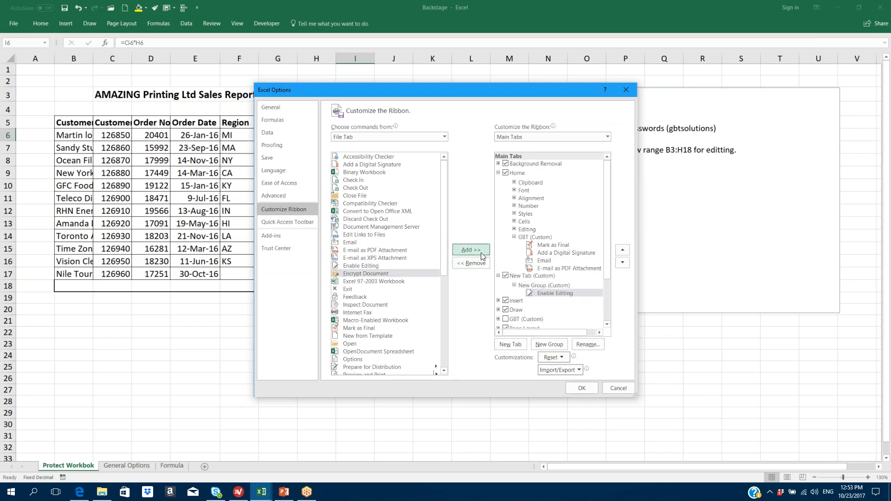
left_click(534, 285)
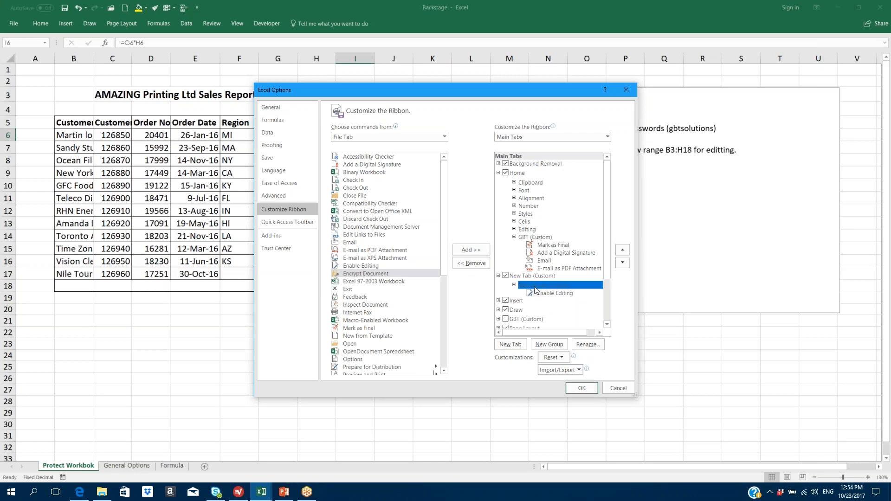
left_click(586, 345)
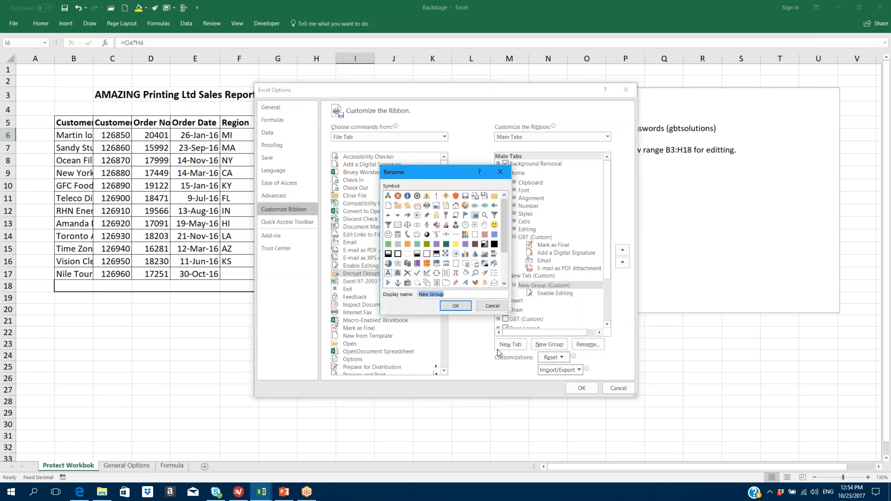
type("Faris")
left_click(456, 306)
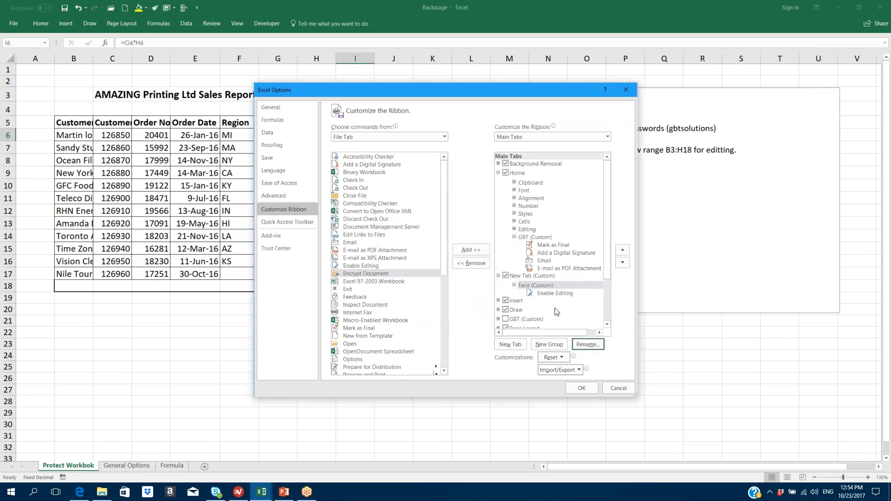
- Rename the new tab to GBTS and apply the ribbon changes with OK
left_click(543, 277)
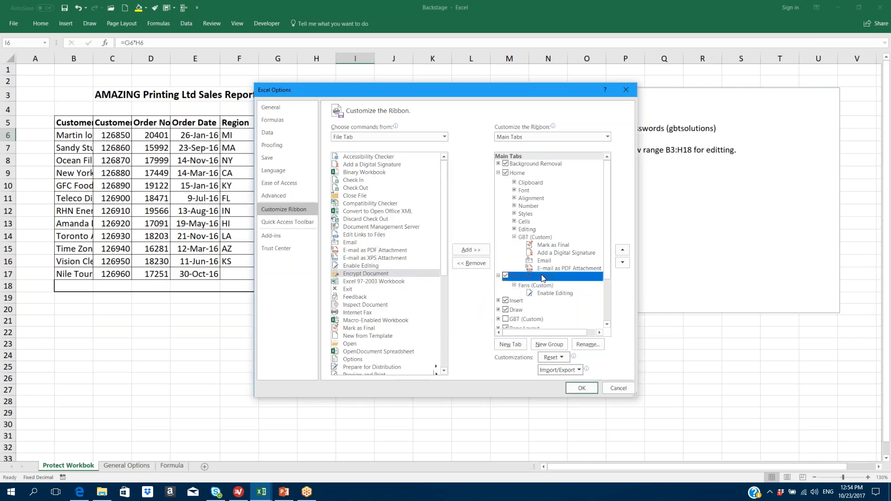
left_click(594, 346)
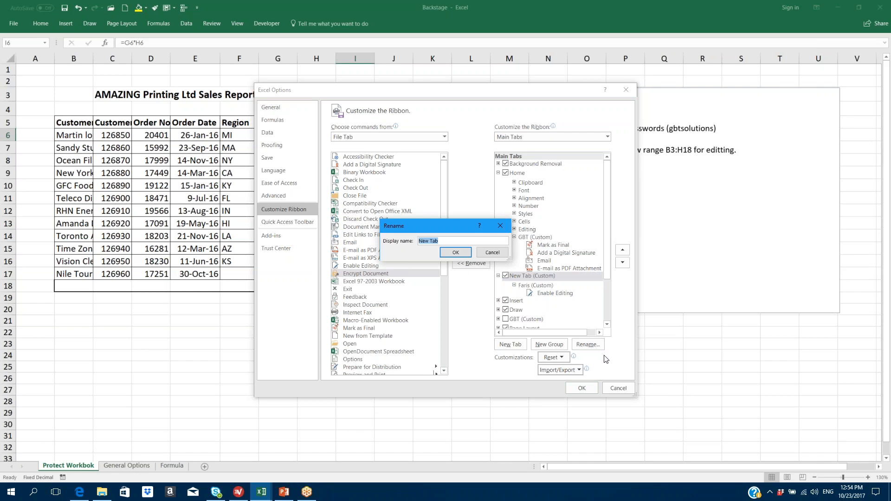
type("GBTS")
left_click(459, 252)
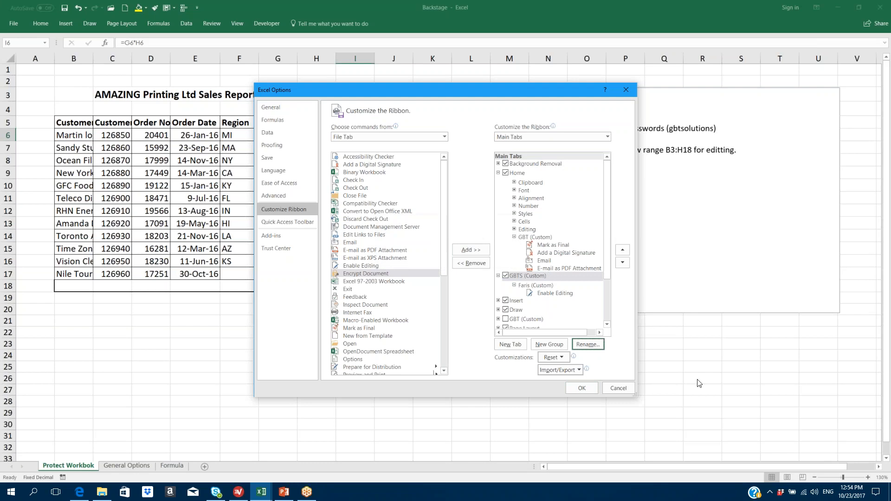
left_click(581, 389)
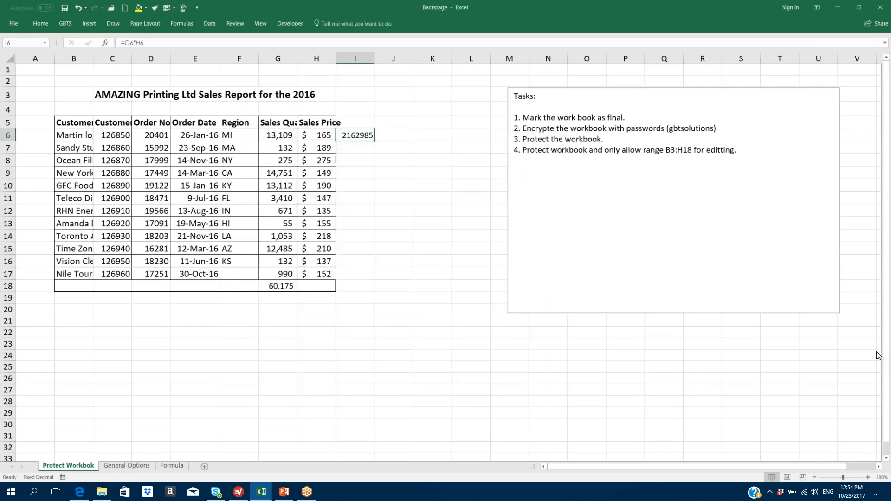
- Check the GBTS tab and Home's GBT group, glance at Insert, then open the File Info page
left_click(64, 21)
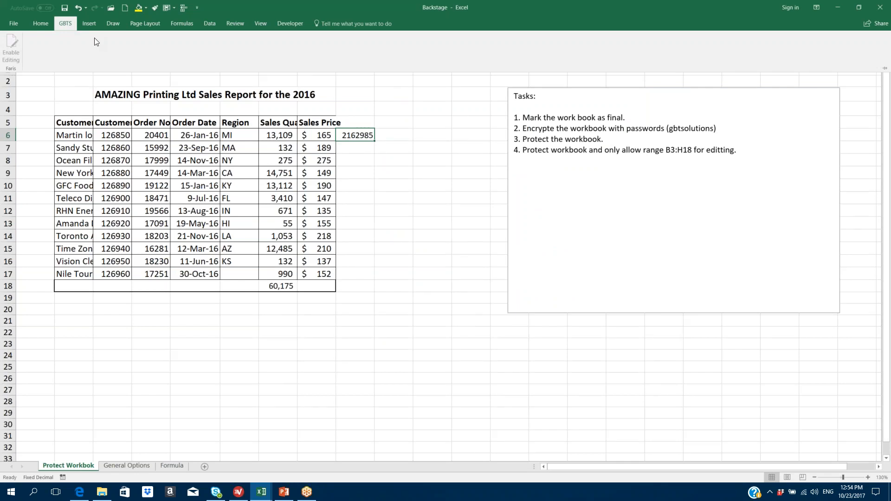
left_click(41, 24)
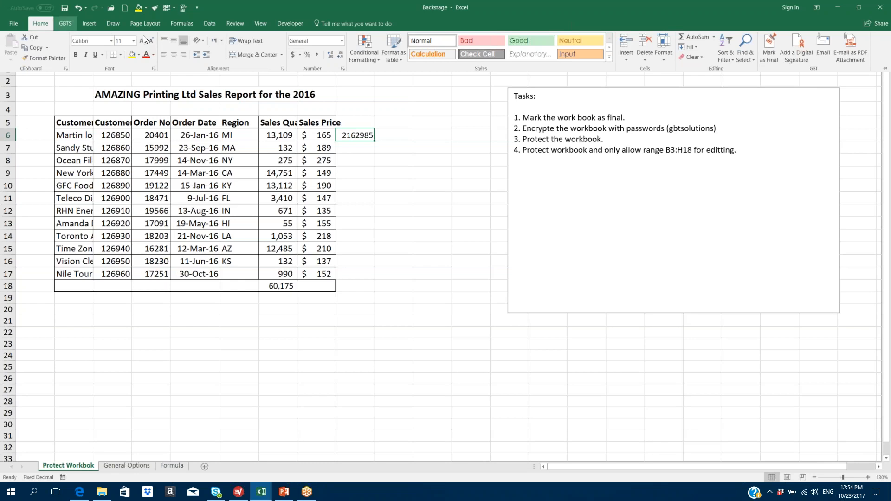
left_click(69, 24)
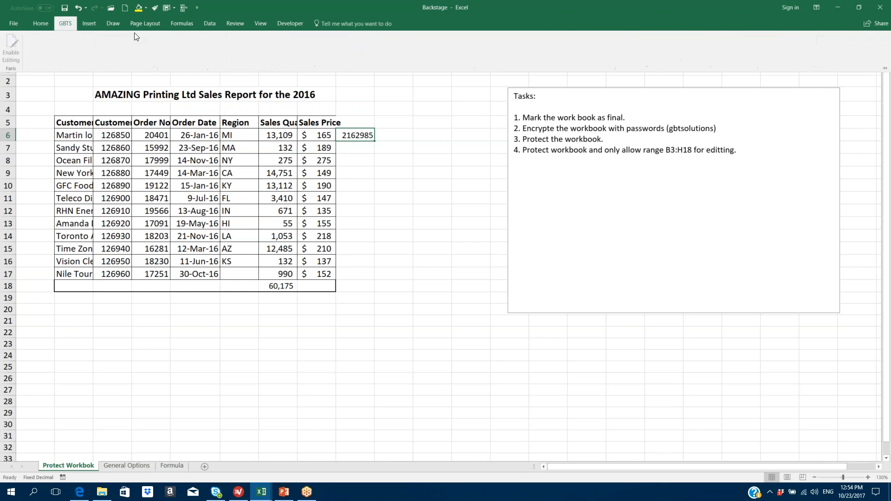
left_click(93, 24)
left_click(62, 24)
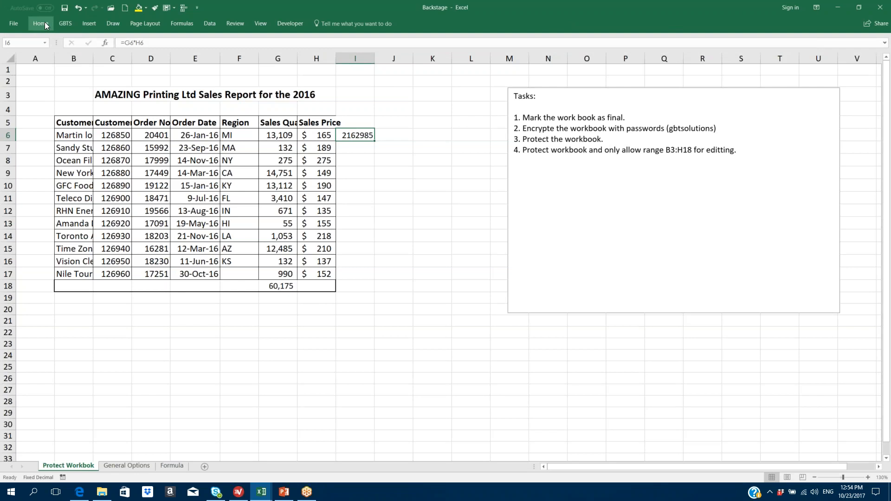
left_click(43, 23)
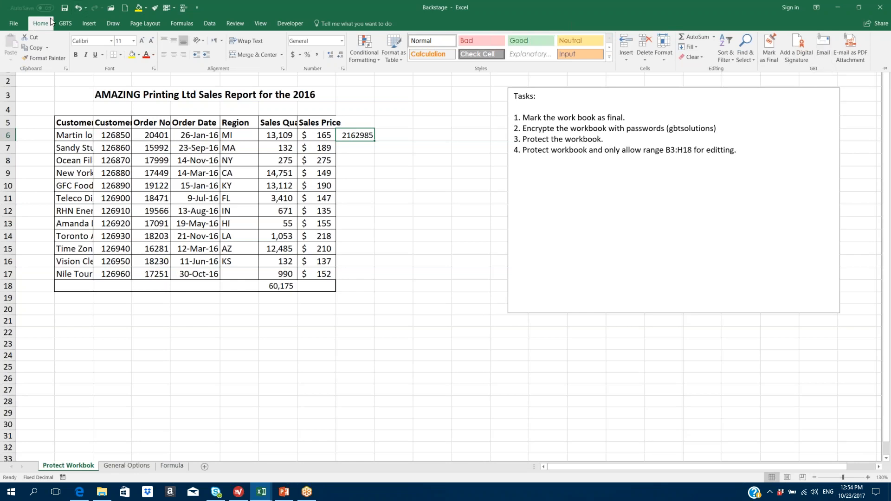
left_click(14, 24)
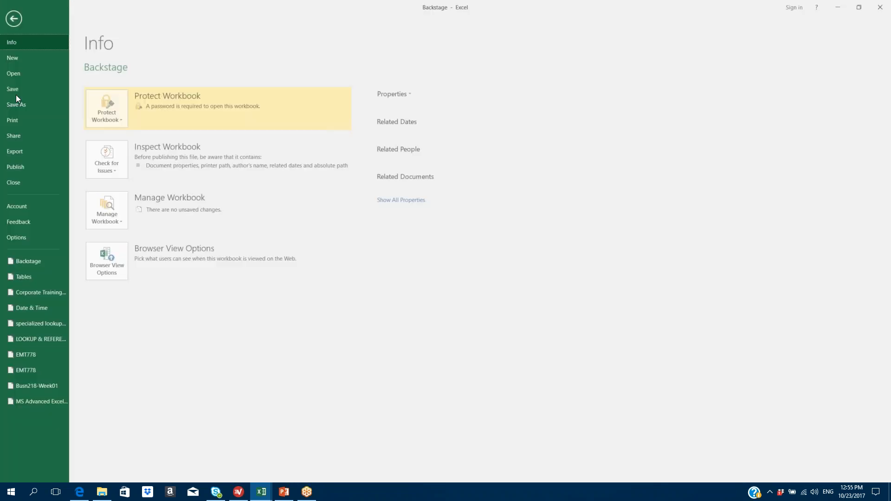
- Remove Freeze Panes, Insert Cells and Format Painter from the Quick Access Toolbar, add Insert Picture, and confirm
left_click(22, 237)
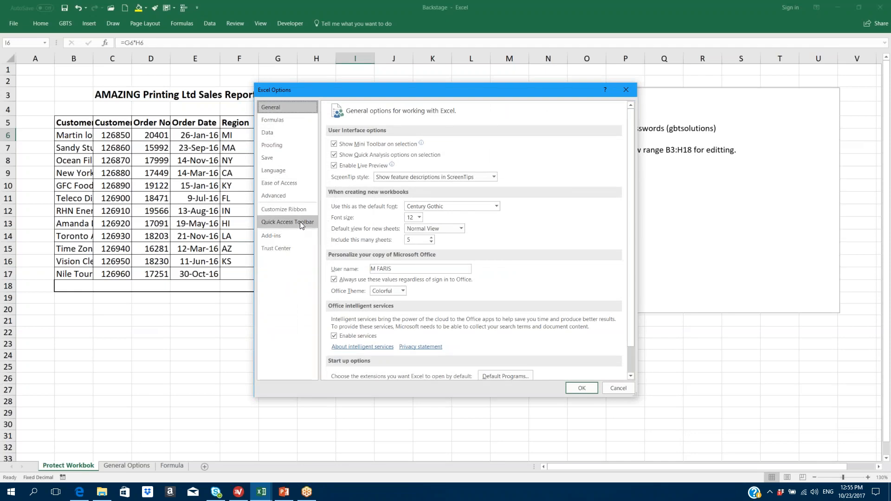
left_click(300, 223)
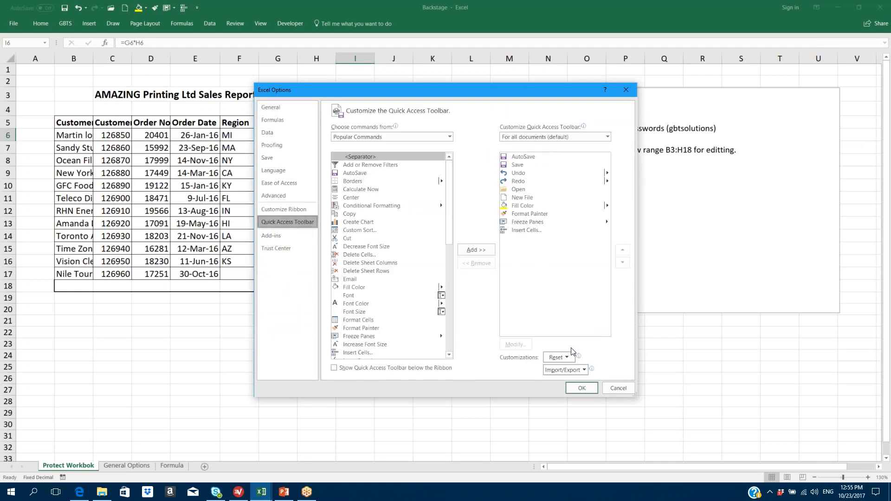
left_click_drag(447, 206, 448, 224)
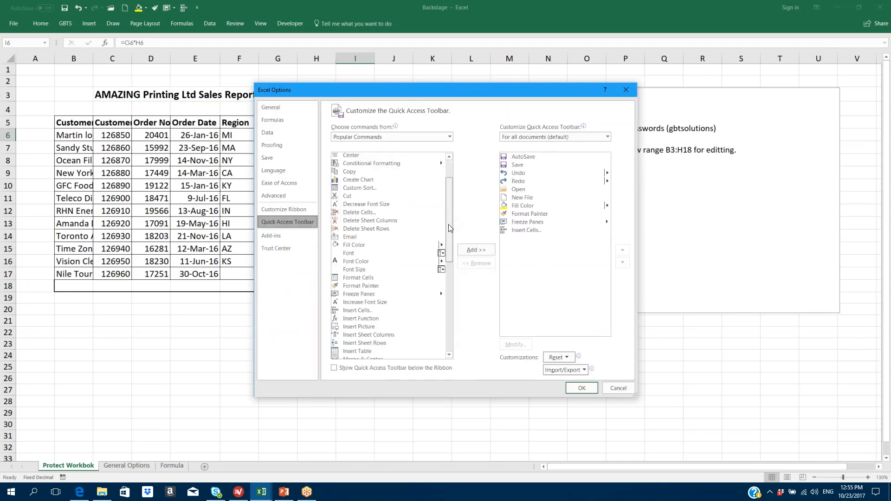
left_click(530, 222)
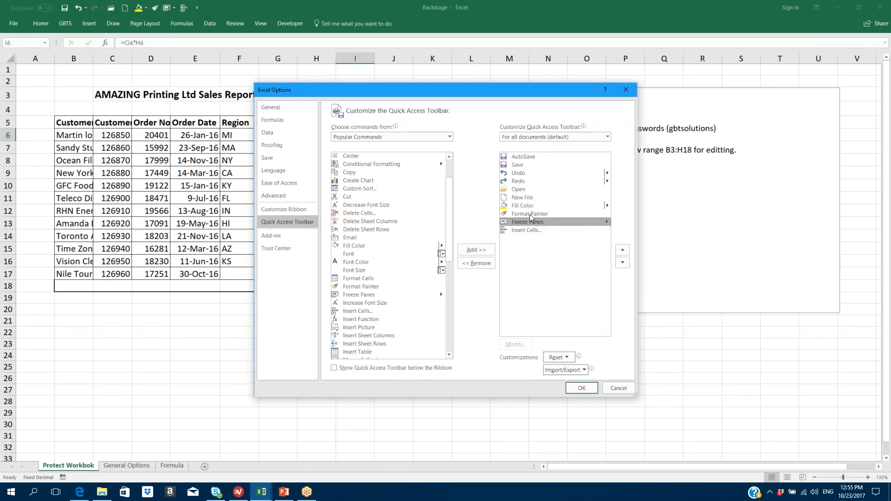
left_click(475, 263)
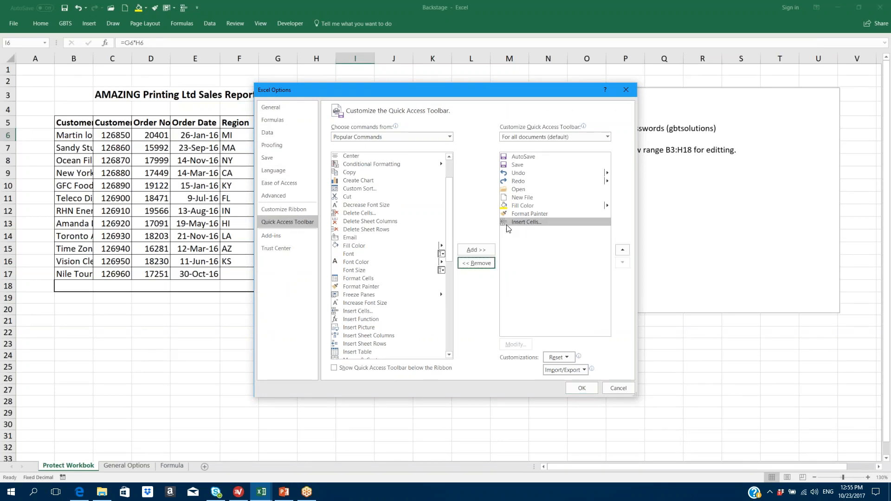
left_click(476, 263)
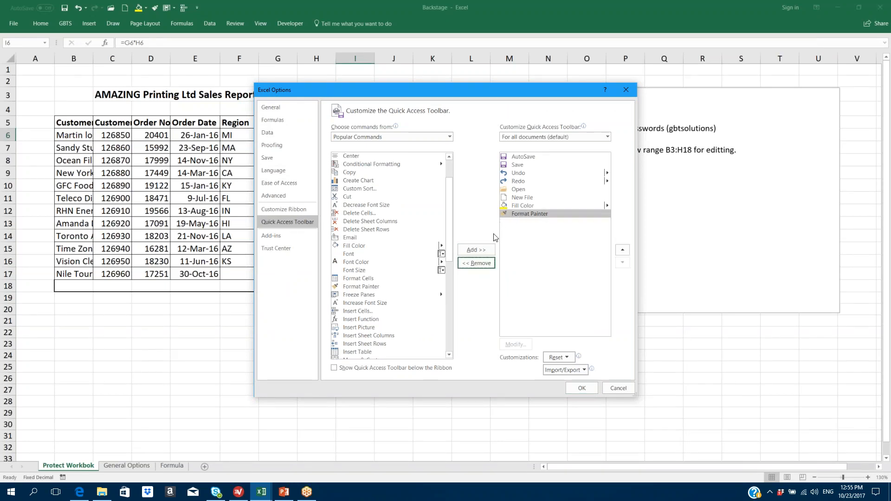
left_click(471, 265)
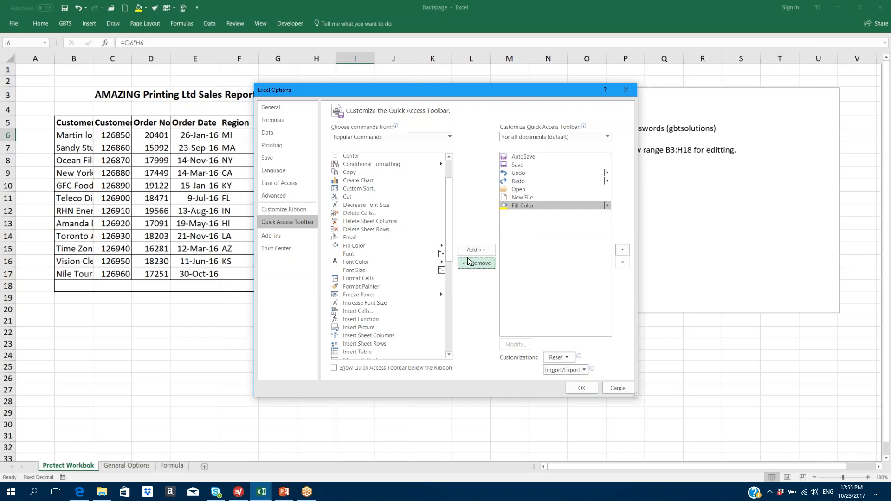
left_click(369, 329)
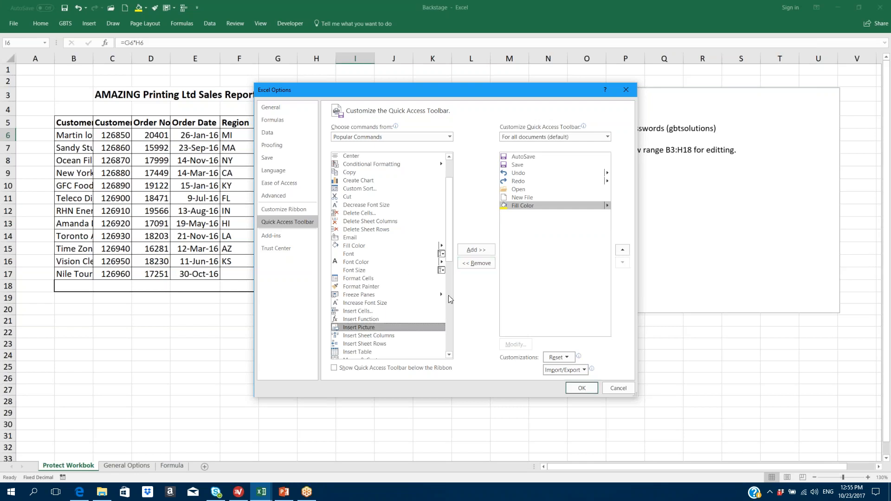
left_click(478, 250)
left_click(581, 388)
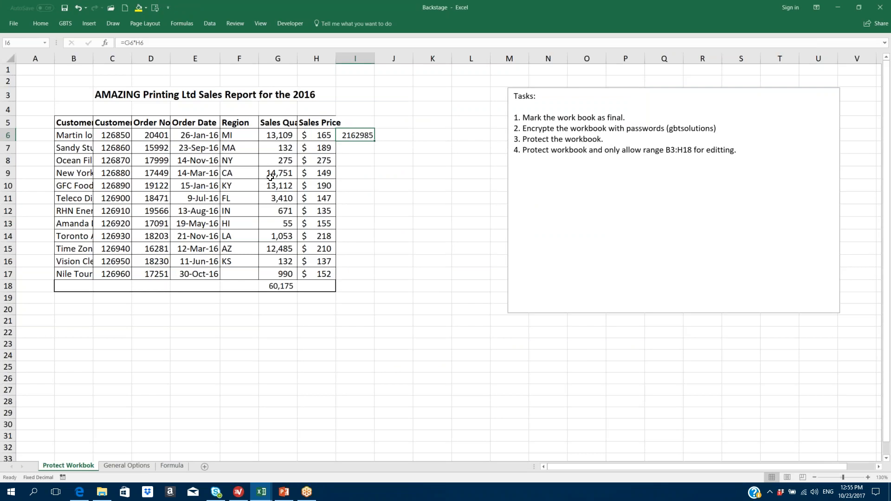
left_click(15, 22)
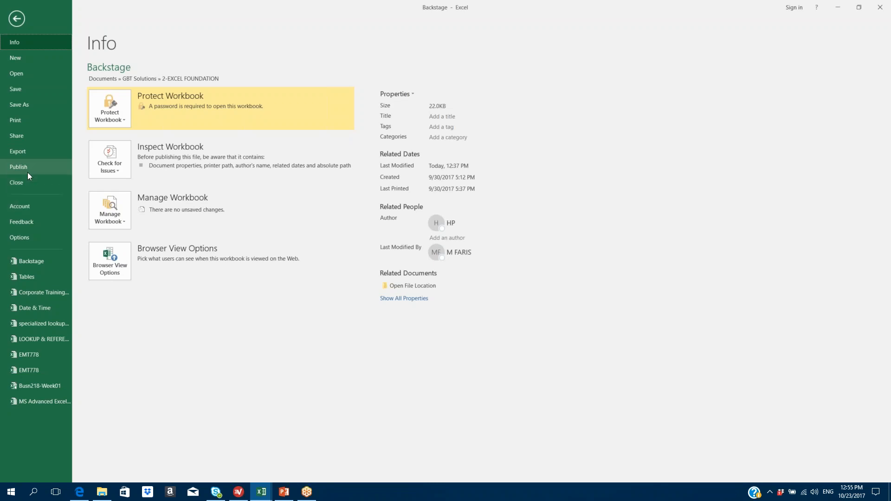
left_click(27, 236)
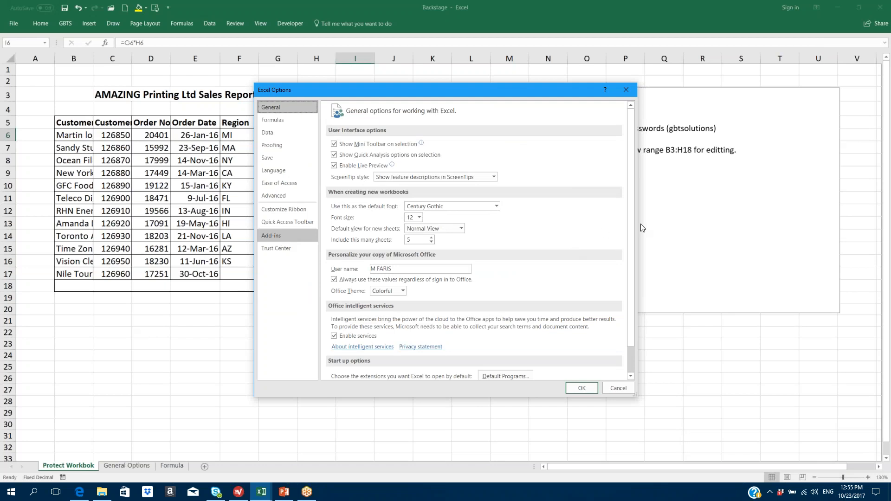
left_click(271, 238)
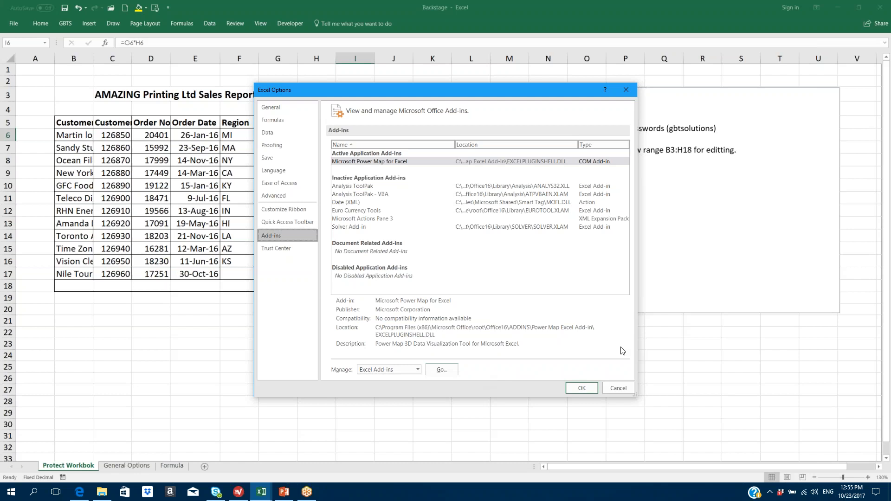
left_click(418, 370)
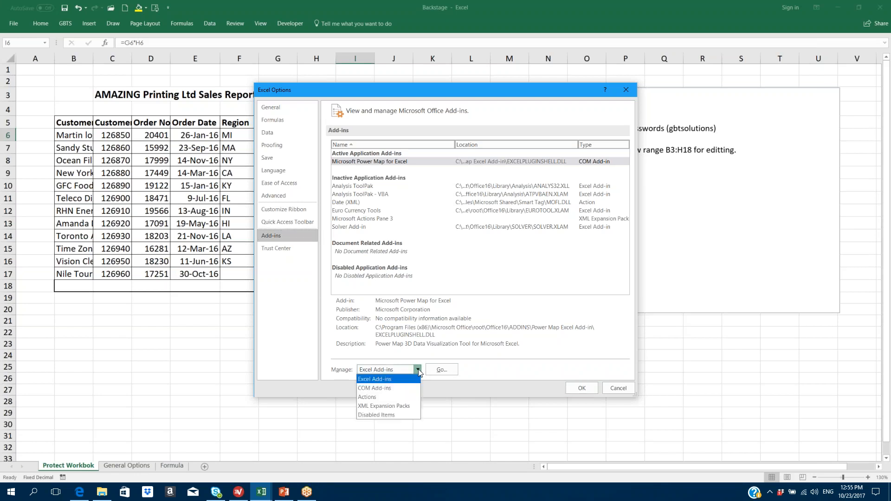
left_click(388, 389)
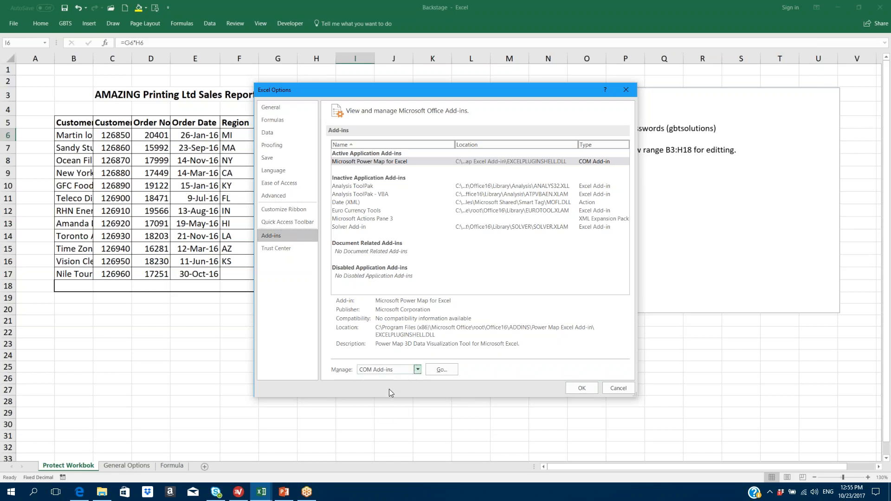
left_click(442, 369)
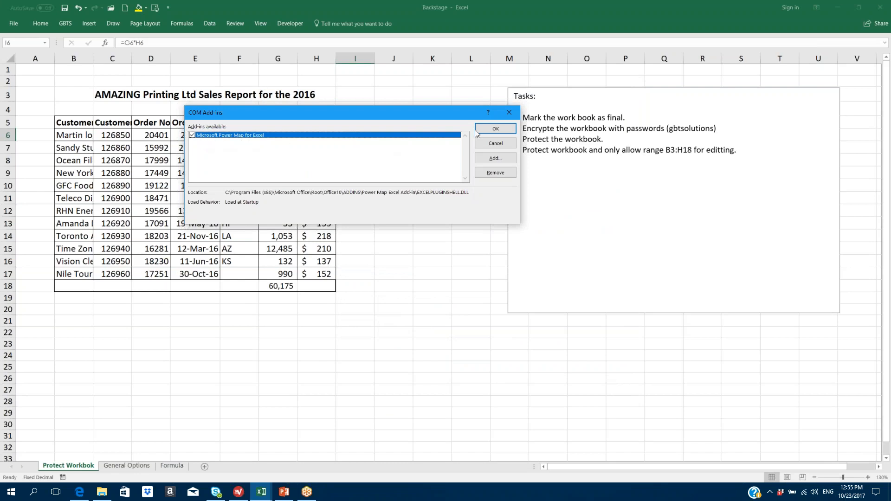
left_click(495, 129)
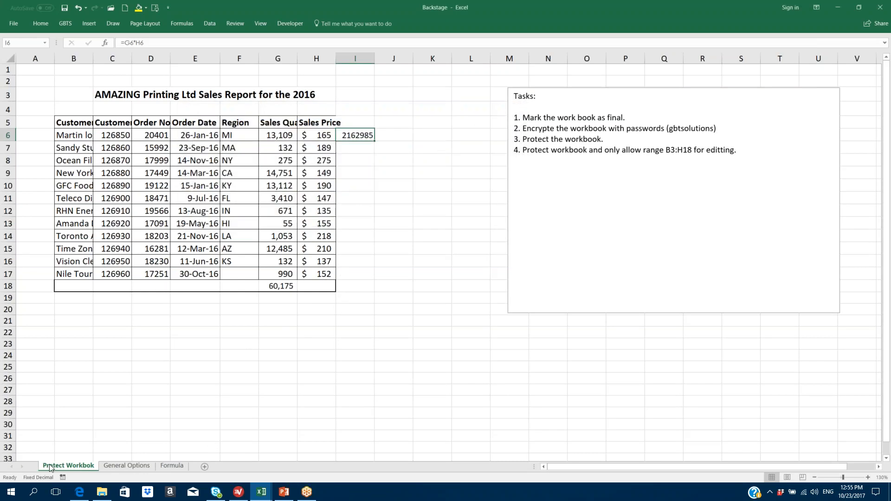
- In Add-ins options, switch Manage from COM Add-ins to Disabled Items and confirm the list is empty
left_click(14, 24)
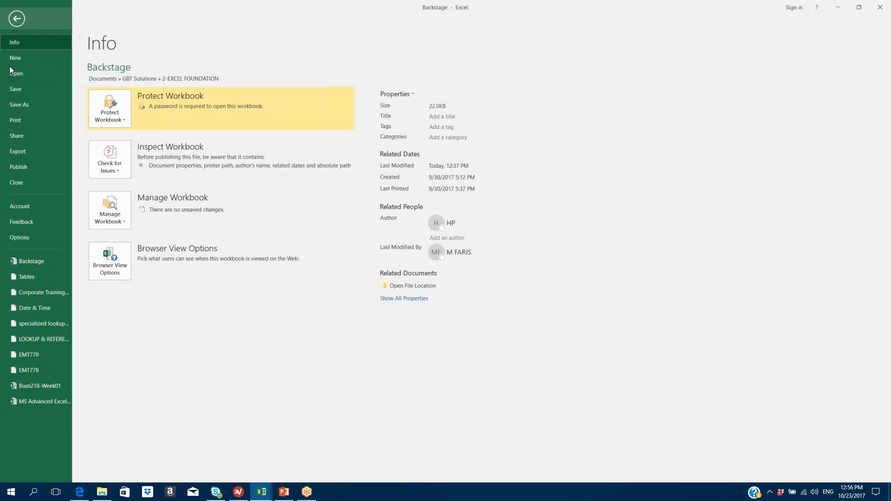
key("Escape")
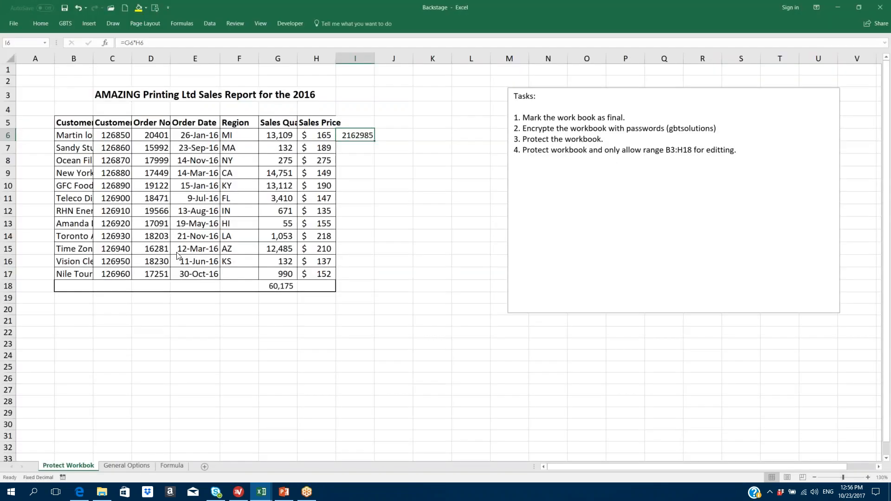
left_click(276, 237)
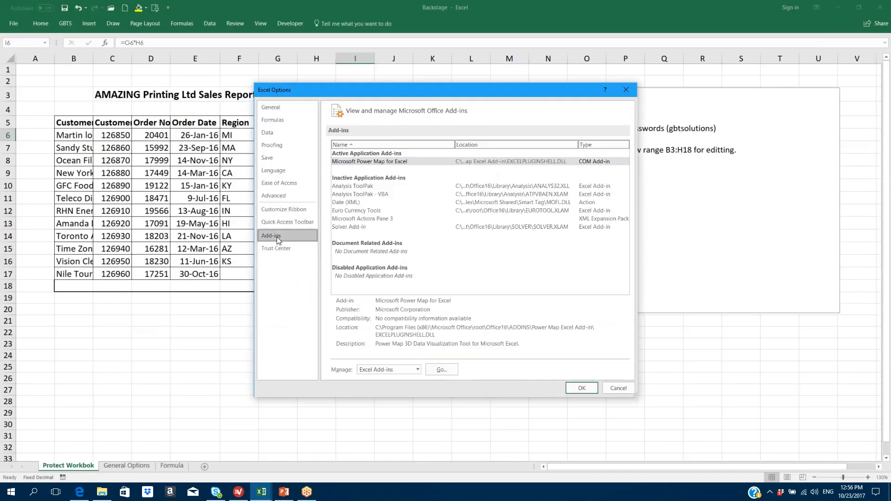
left_click(417, 371)
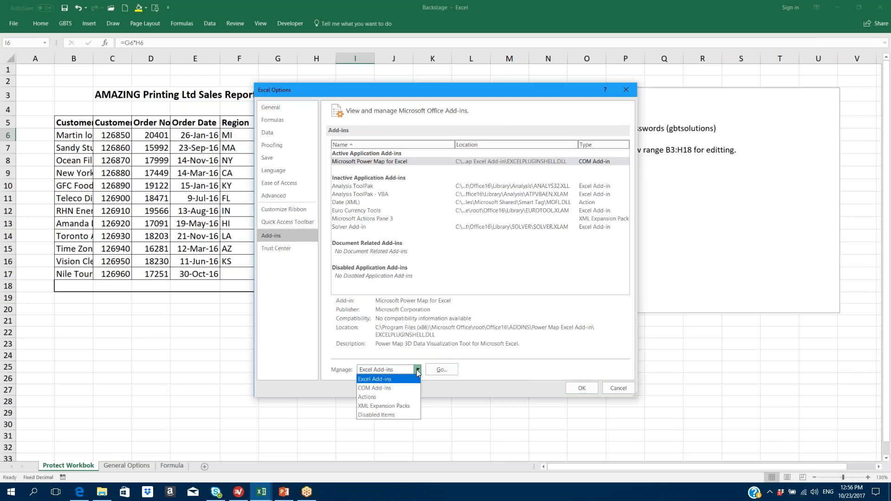
left_click(385, 389)
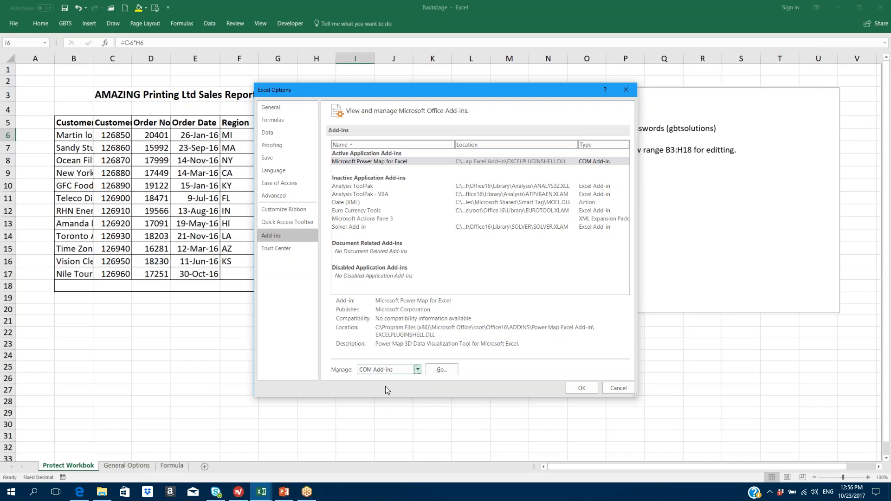
left_click(418, 370)
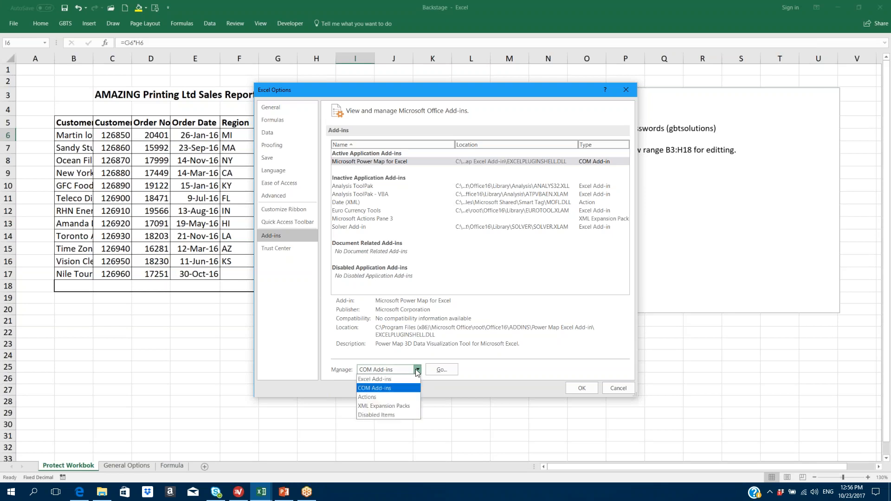
left_click(390, 415)
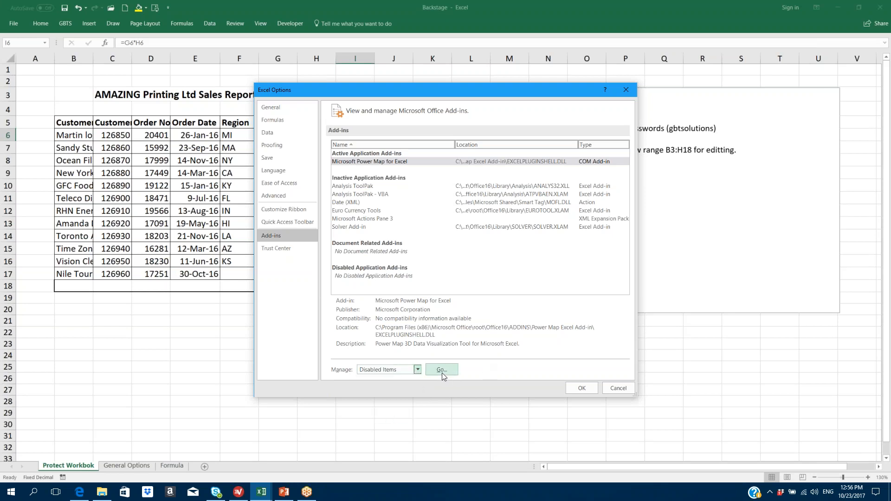
left_click(441, 370)
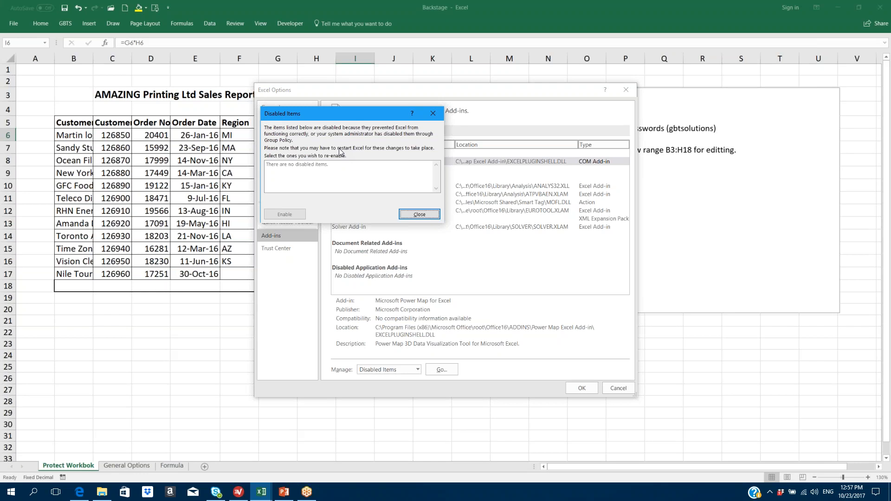
left_click(410, 214)
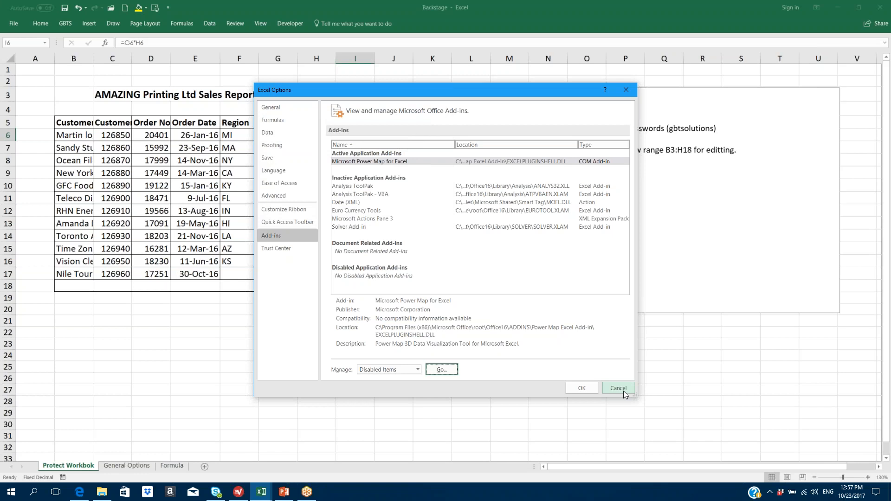
- Under Manage Excel Add-ins, tick Analysis ToolPak and Analysis ToolPak - VBA and confirm with OK
left_click(418, 369)
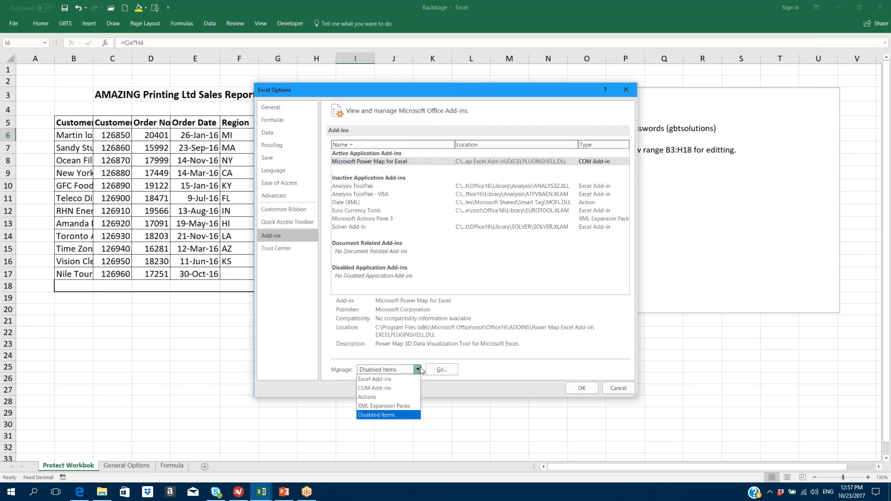
left_click(391, 380)
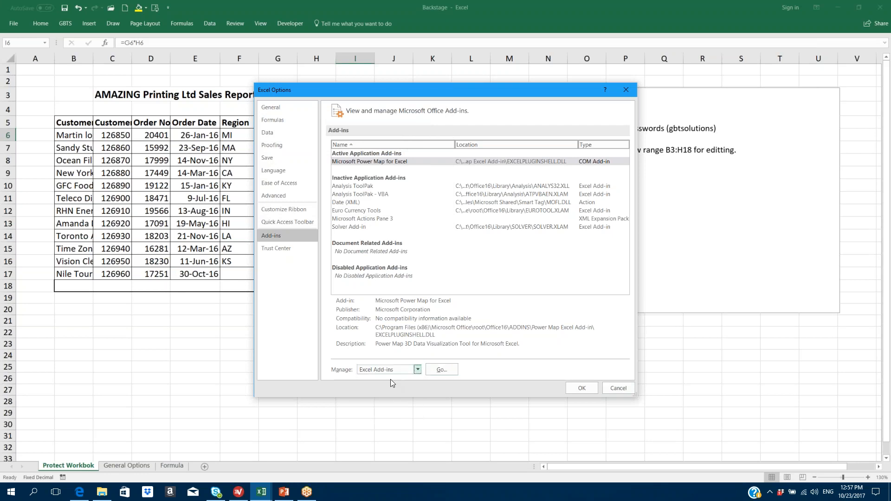
left_click(441, 369)
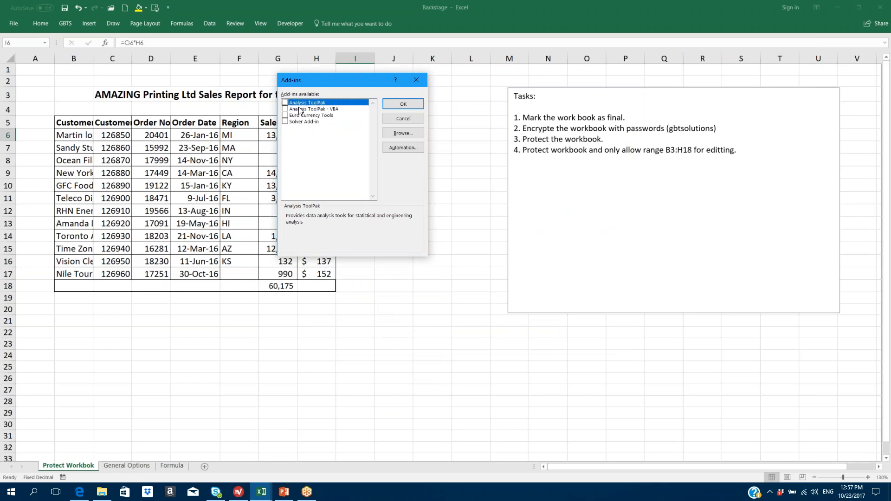
left_click(286, 103)
left_click(285, 109)
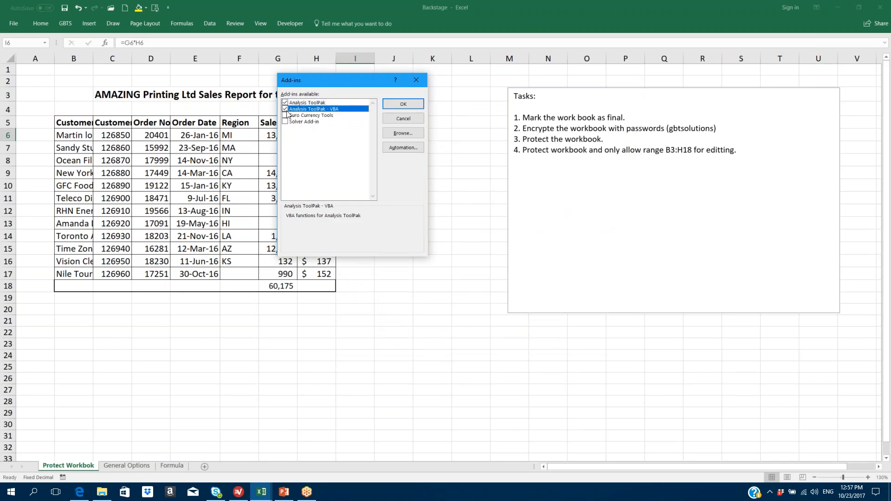
left_click(286, 116)
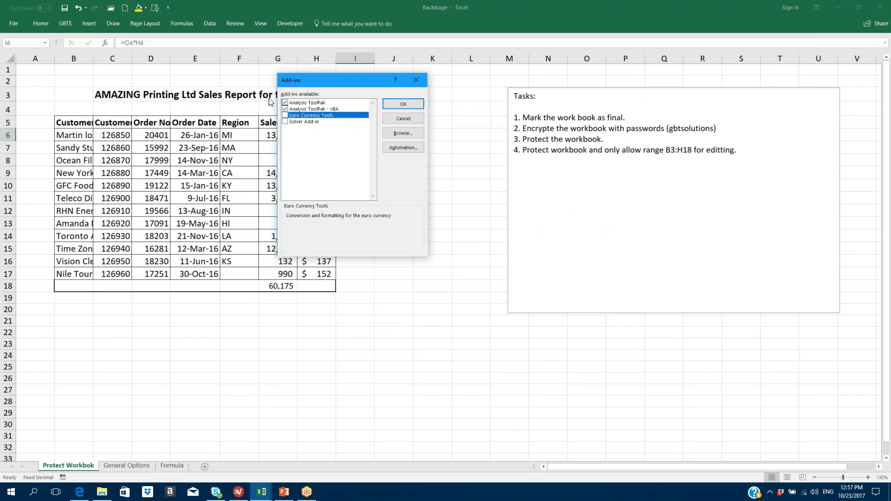
left_click(403, 119)
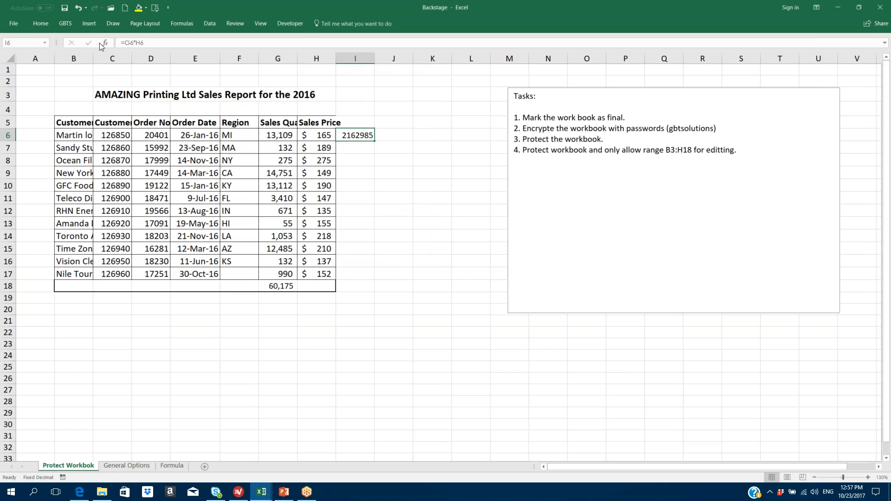
- Turn on Solver Add-in and Euro Currency Tools, keeping both Analysis ToolPaks enabled
left_click(16, 26)
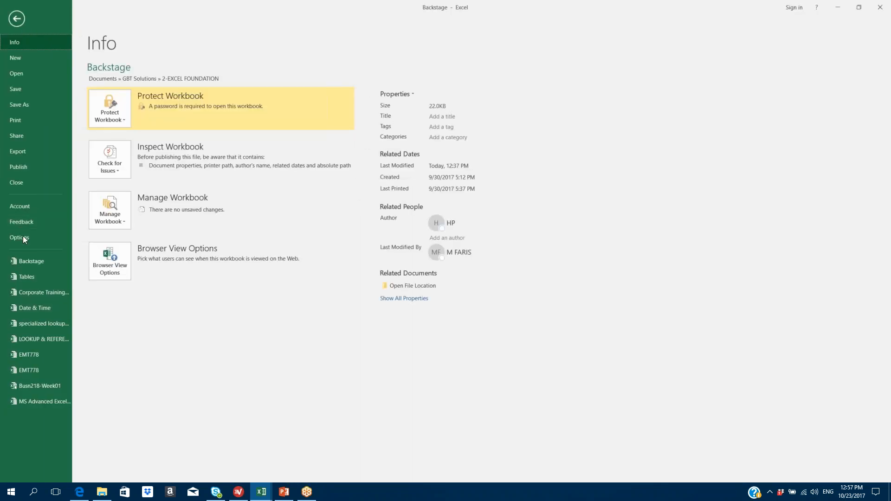
left_click(19, 237)
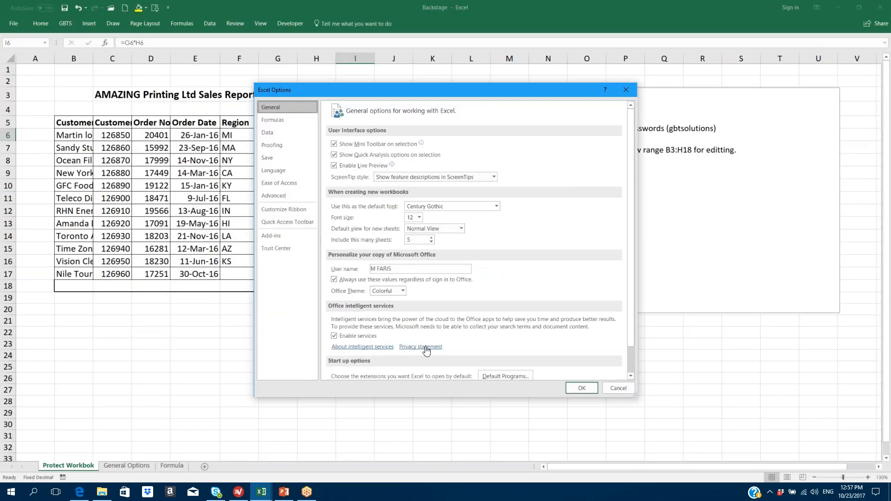
left_click(274, 235)
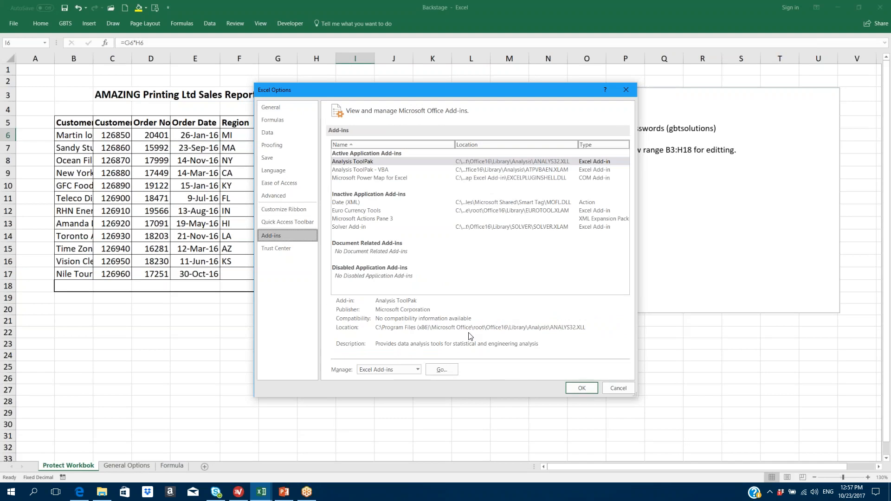
left_click(442, 371)
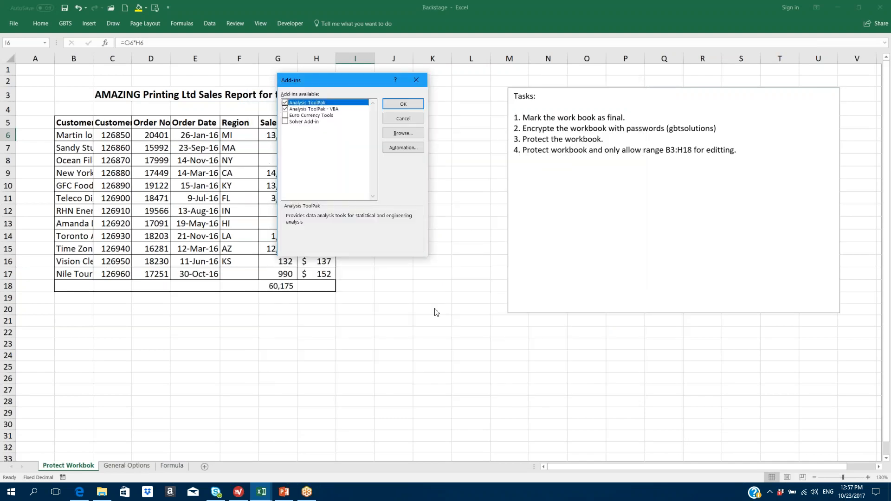
left_click(284, 109)
left_click(285, 121)
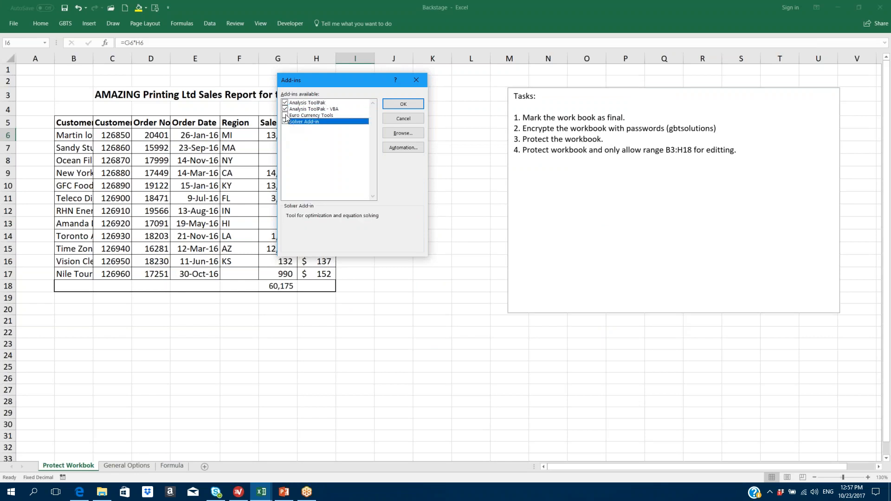
left_click(284, 115)
left_click(402, 107)
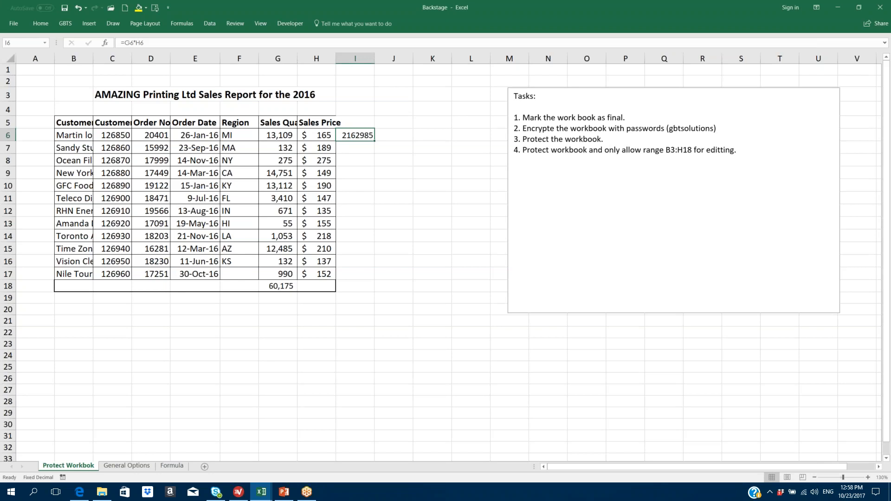
- Minimize the sales report, close Book3 without saving and the blank workbook, then open Start
left_click(838, 9)
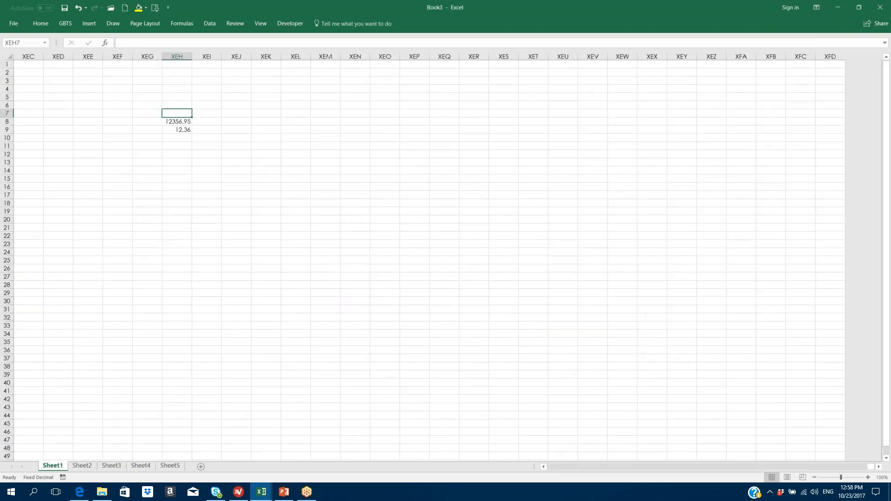
left_click(880, 7)
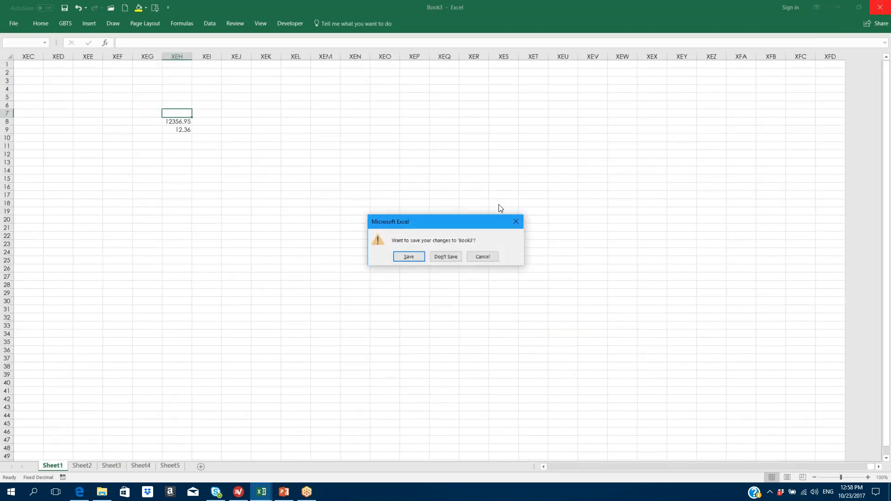
left_click(446, 257)
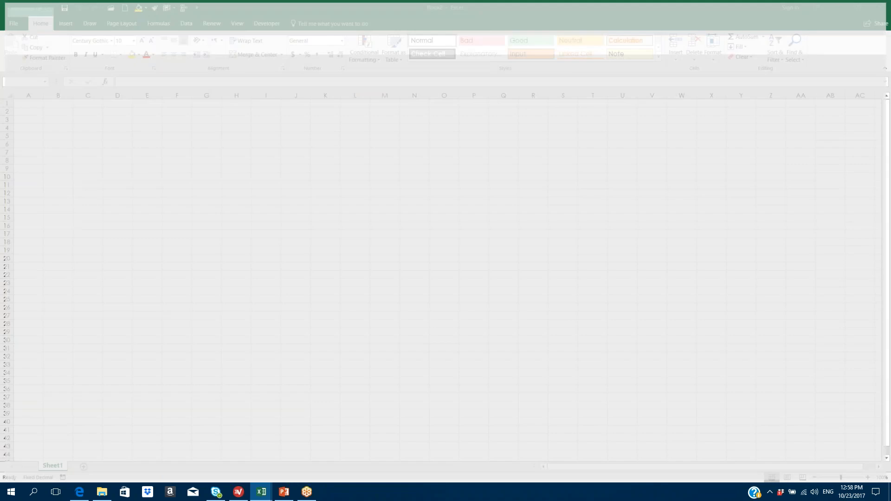
left_click(880, 7)
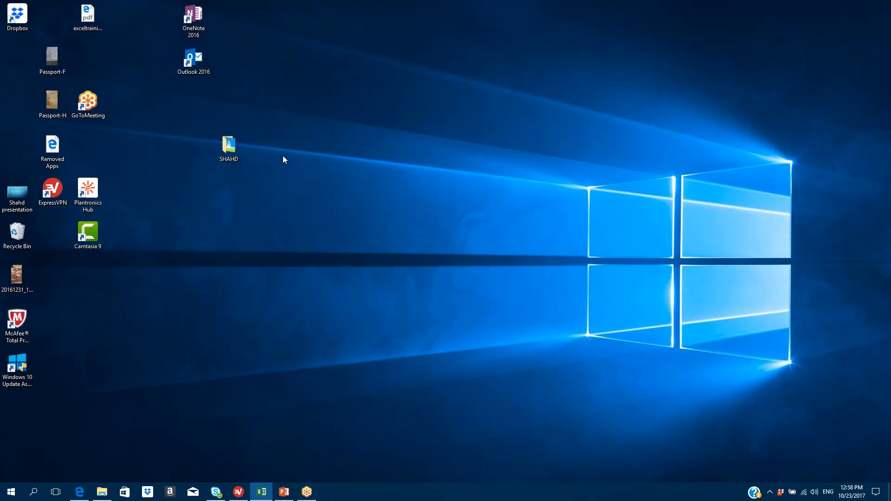
mouse_move(74, 497)
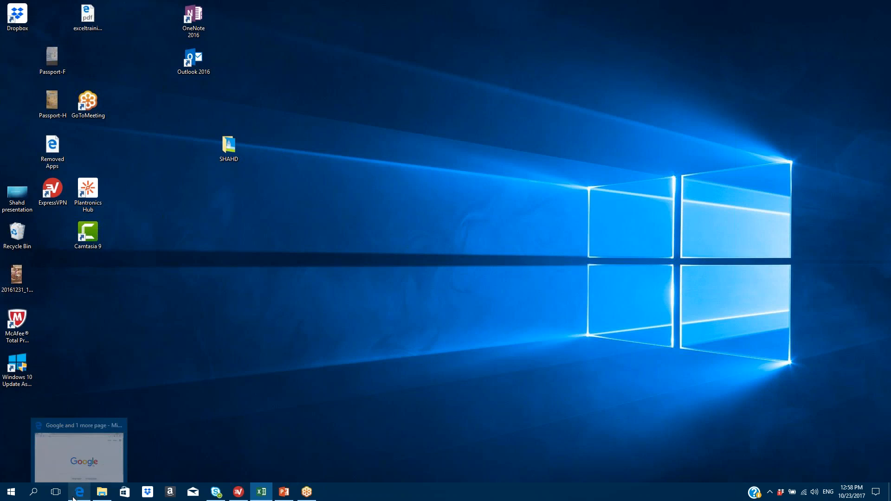
left_click(12, 493)
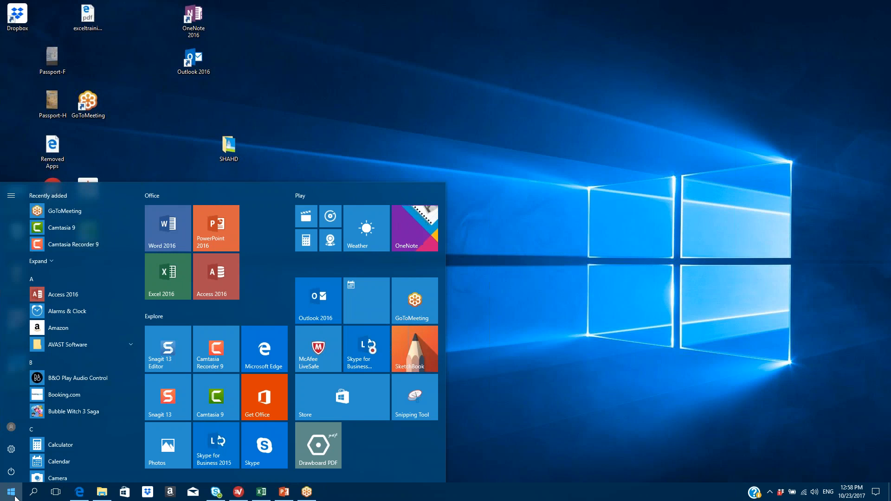
- Launch PowerPoint 2016, open the recent Excel Foundation presentation and show slide 52, Contact Us
left_click(216, 228)
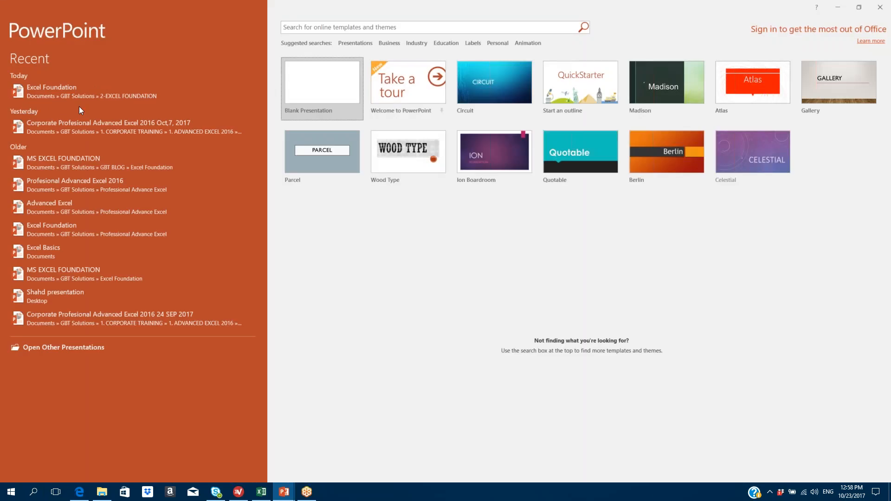
left_click(60, 91)
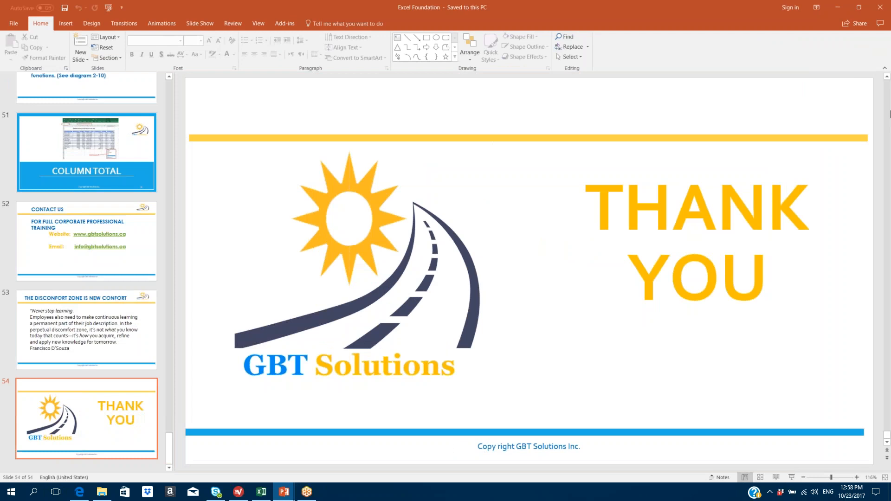
scroll(883, 266, "up", 6)
scroll(627, 180, "down", 6)
left_click(150, 379)
left_click(98, 251)
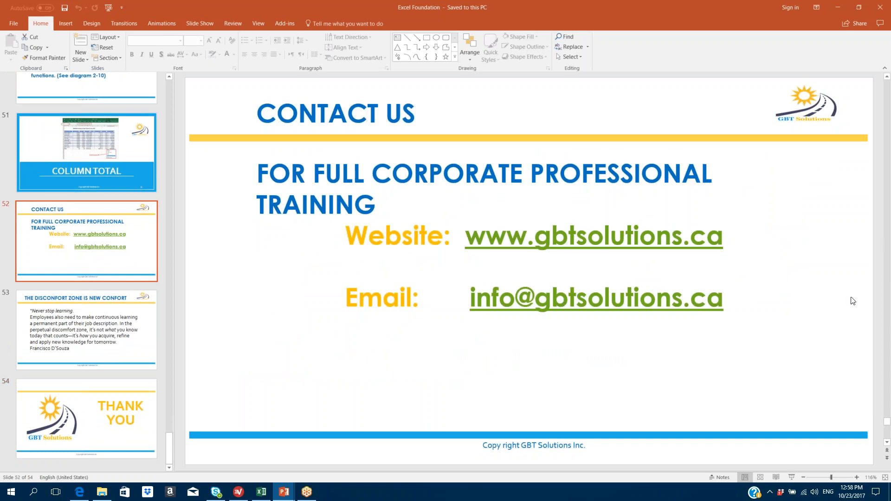